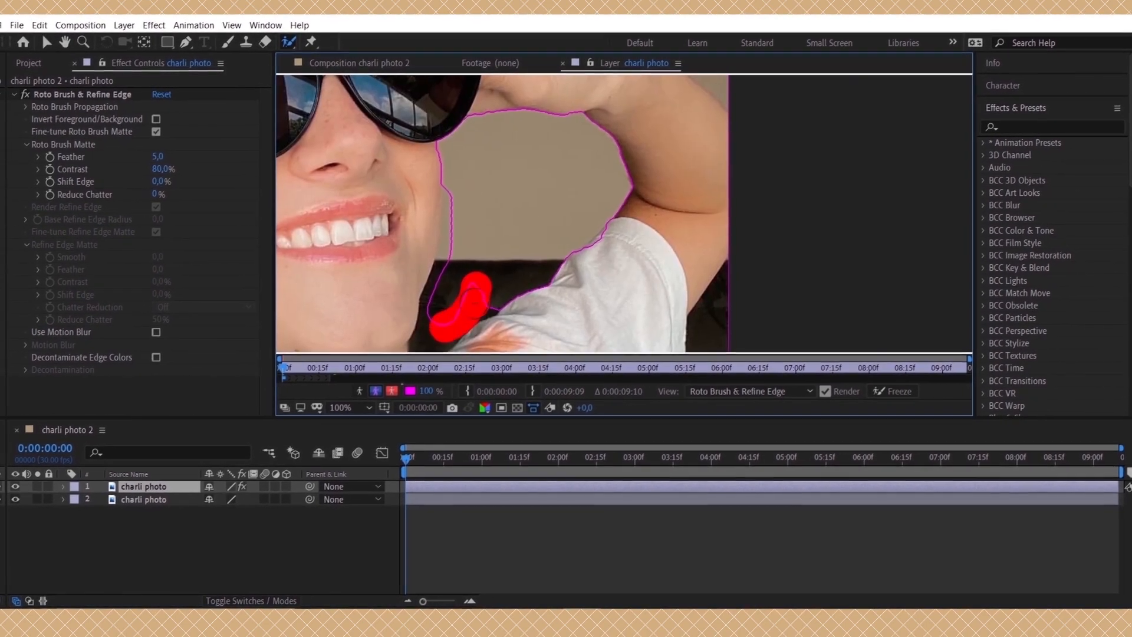
Subtract the dark background between neck and shoulder and the strip beyond the white sleeve from the Roto Brush selection
mouse_move(433, 319)
mouse_down()
mouse_move(572, 236)
mouse_move(569, 220)
mouse_move(512, 248)
mouse_up()
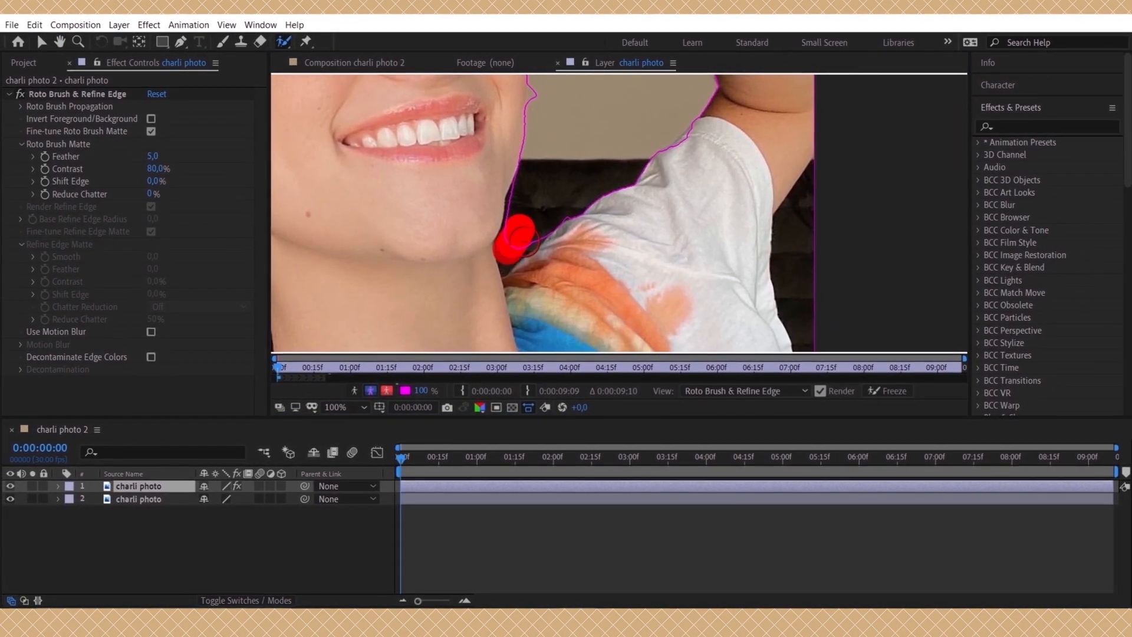
key(space)
drag(717, 272, 560, 248)
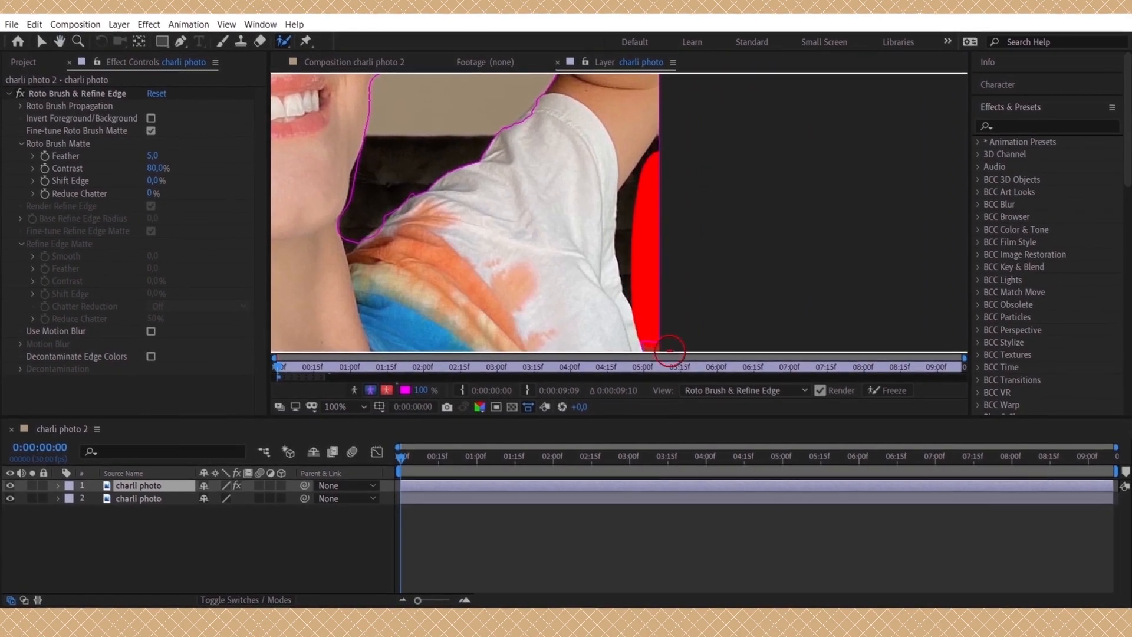
drag(670, 350, 682, 354)
key(space)
drag(615, 251, 613, 168)
drag(619, 236, 626, 261)
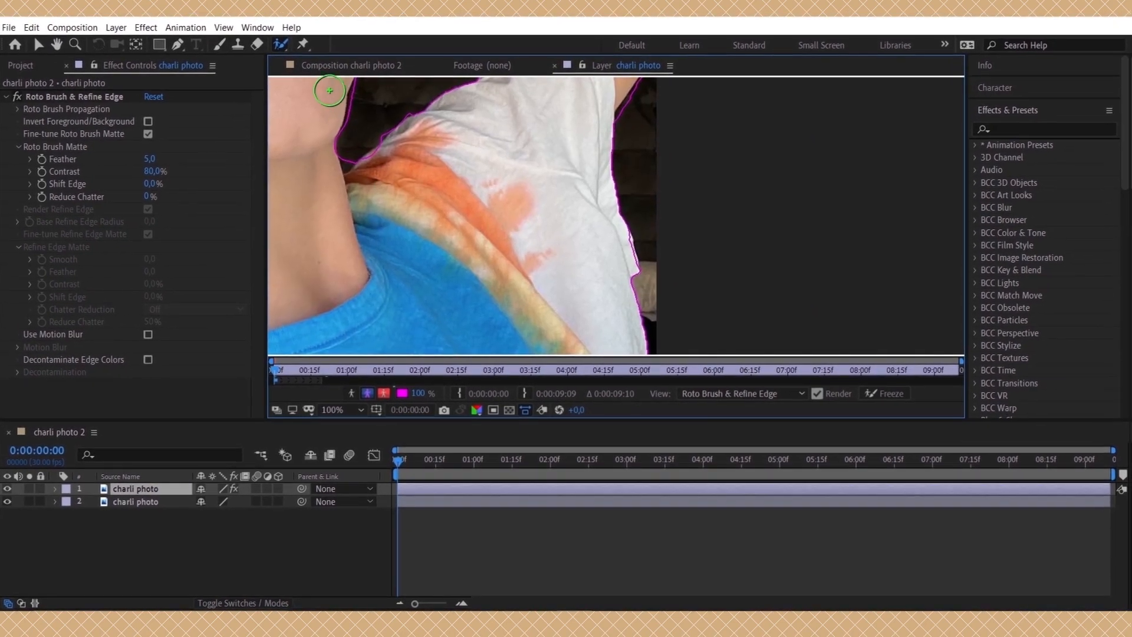
Exclude the background patch above the raised forearm from the Roto Brush selection
key(space)
drag(547, 236, 515, 405)
drag(578, 246, 603, 422)
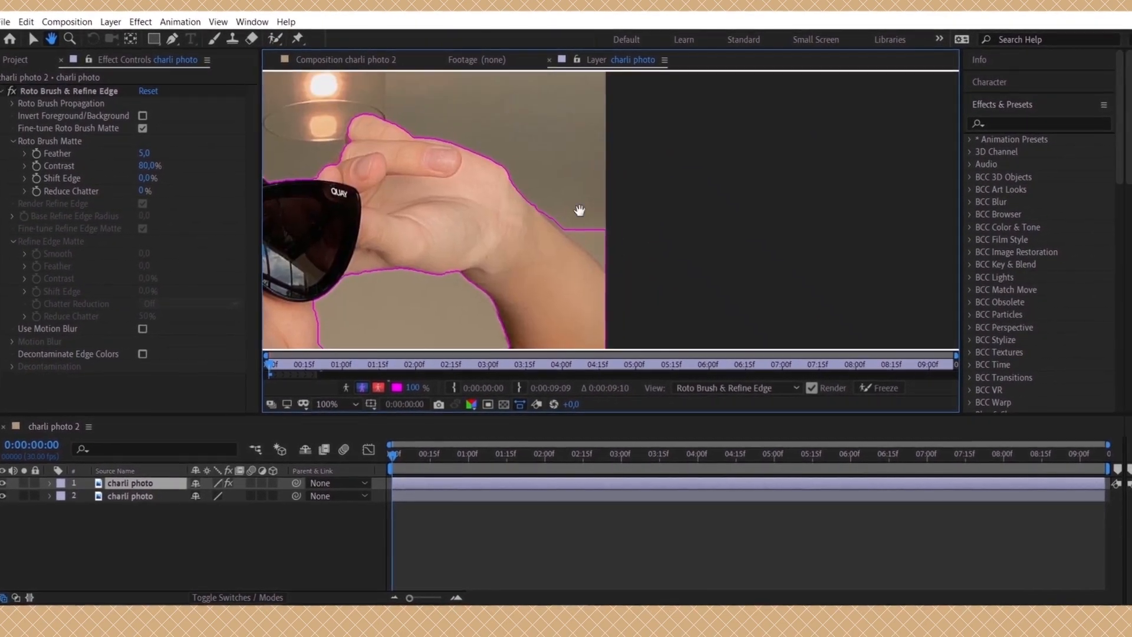
drag(563, 204, 605, 254)
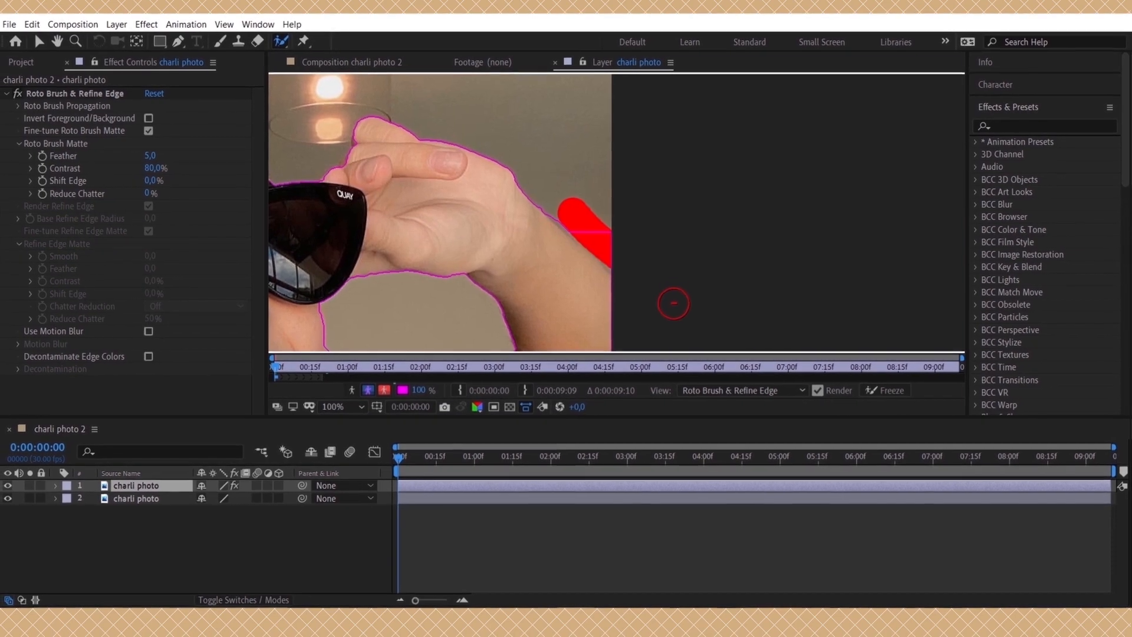
Check the Roto Brush outline around the whole figure, then close the layer and footage views to return to the charli photo 2 composition
key(space)
scroll(631, 297, down, 1)
drag(630, 297, 796, 295)
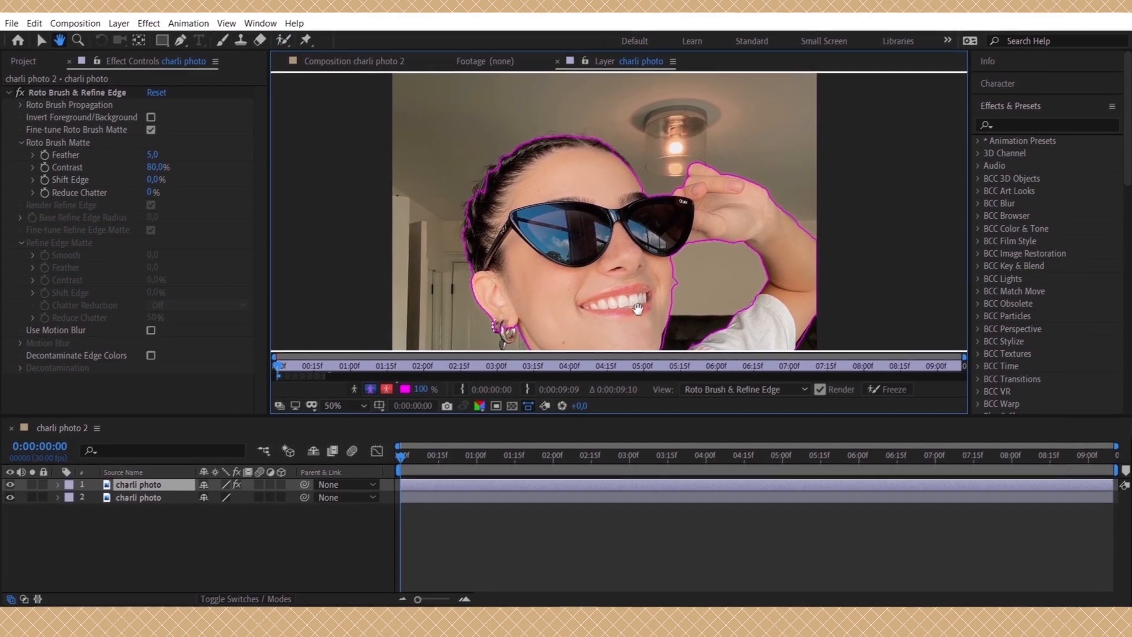
drag(588, 207, 662, 147)
drag(684, 258, 630, 98)
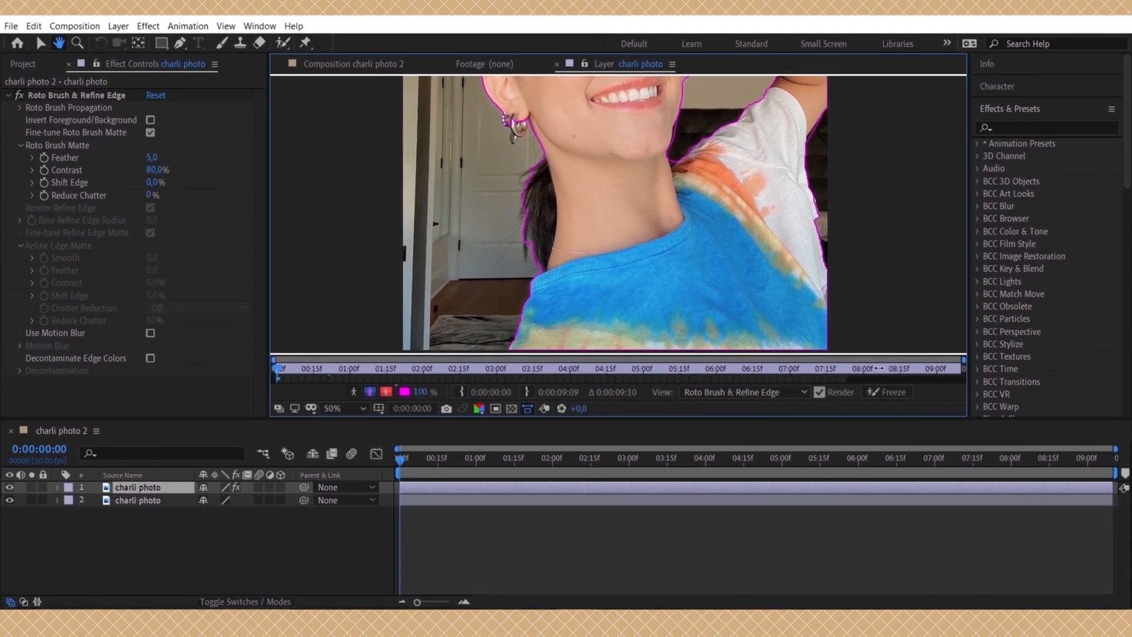
click(345, 410)
click(367, 163)
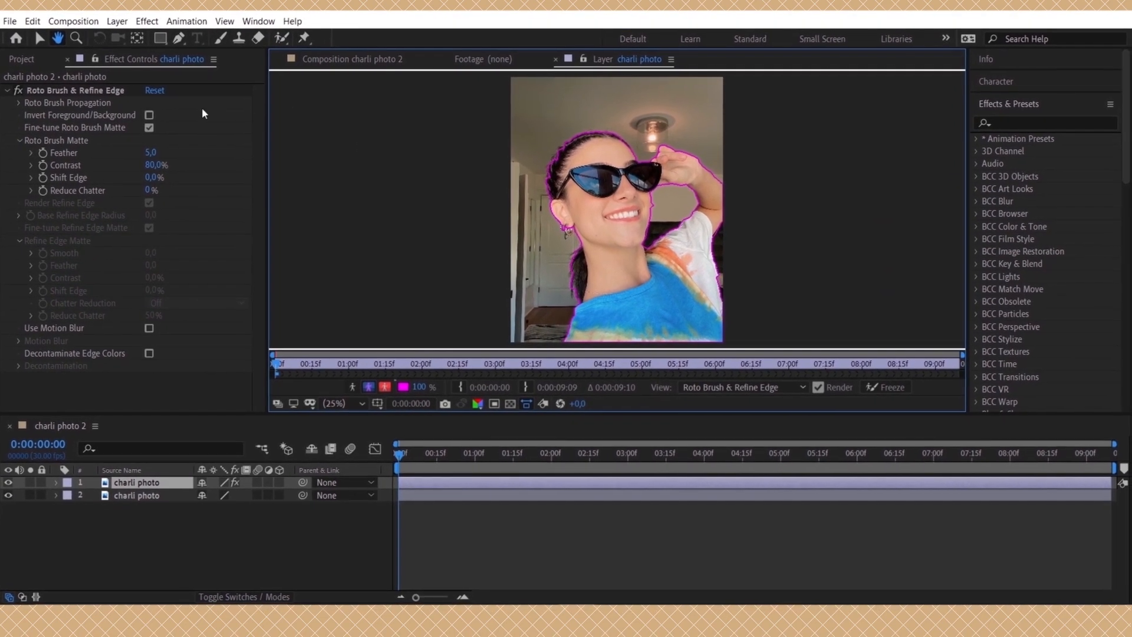
click(42, 44)
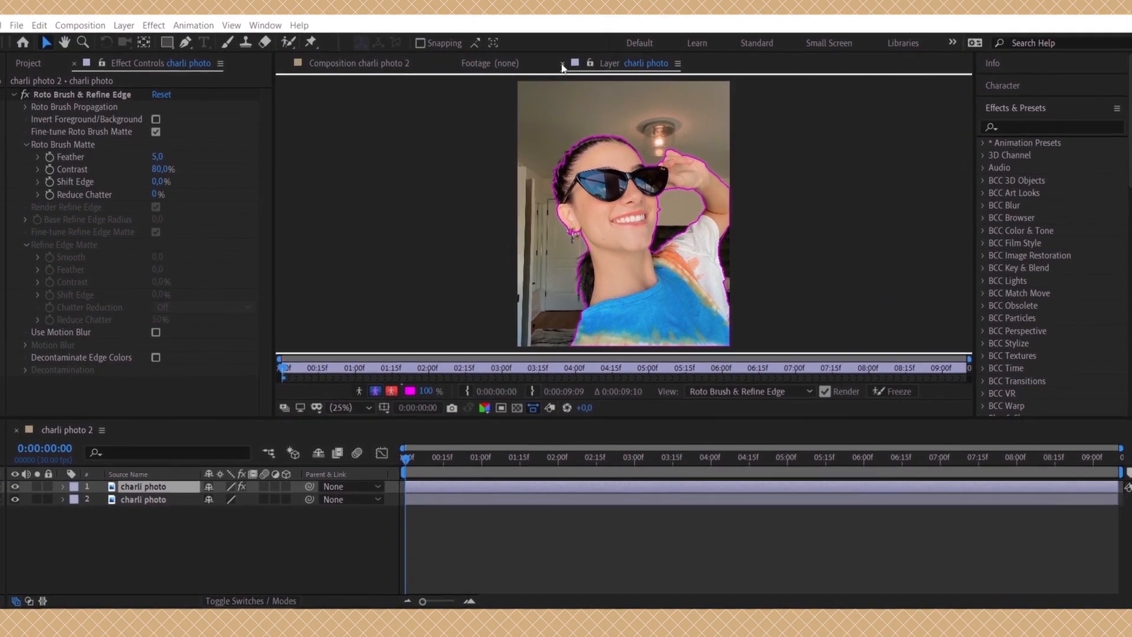
click(564, 62)
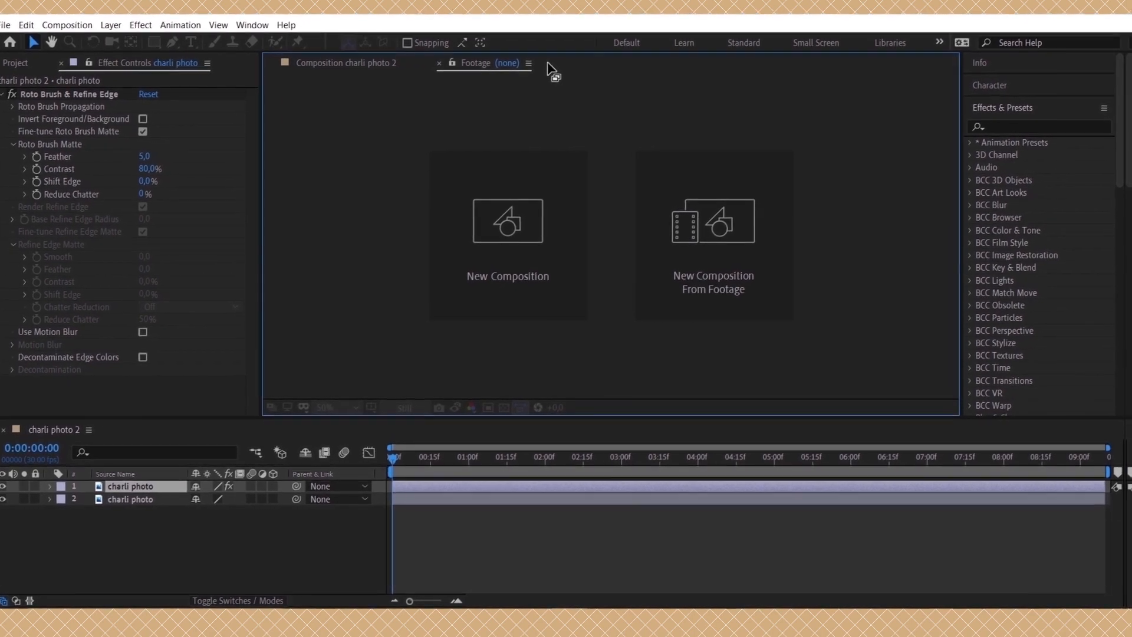
click(438, 63)
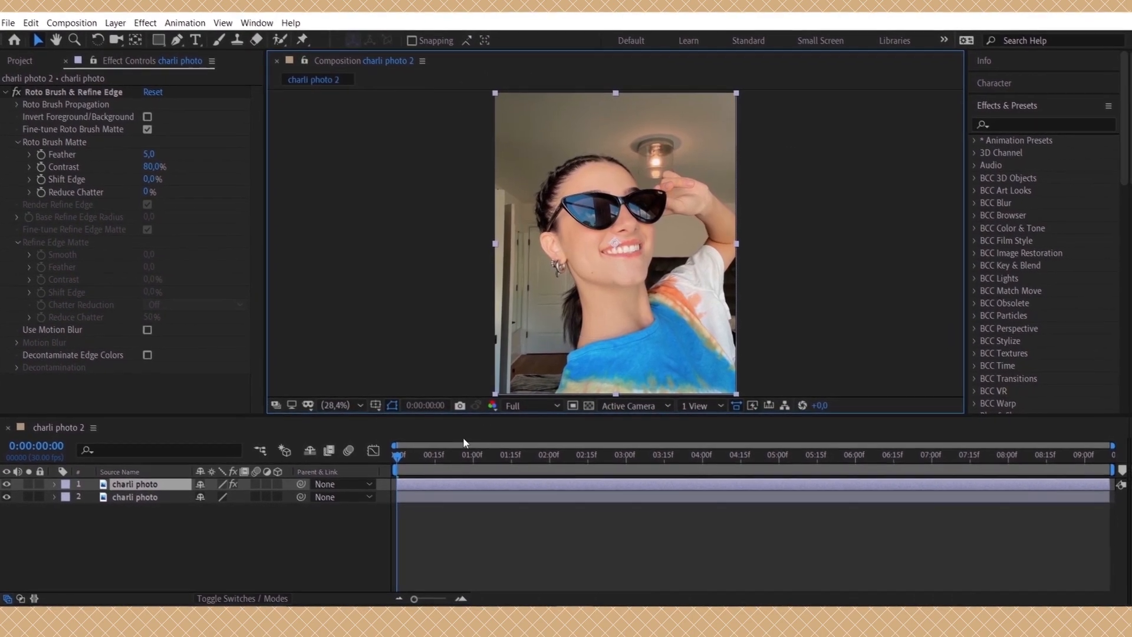
mouse_move(411, 461)
mouse_down()
mouse_move(400, 477)
mouse_move(429, 465)
mouse_move(391, 463)
mouse_up()
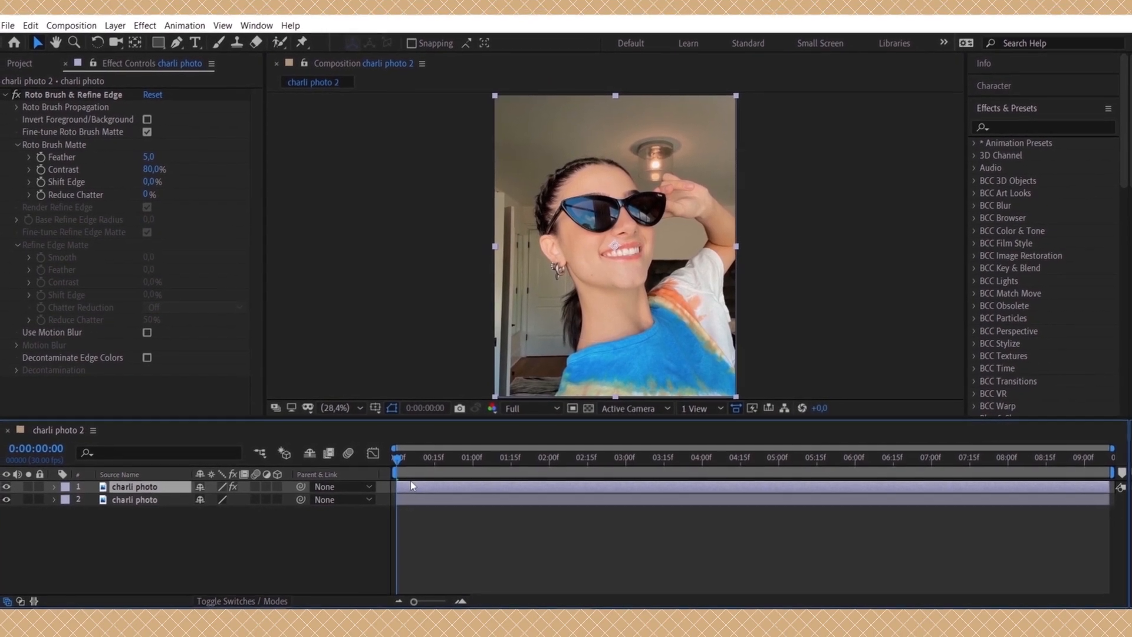
Duplicate the rotoscoped charli photo layer and pre-compose the lower copy
key(ctrl+d)
right_click(420, 500)
click(471, 442)
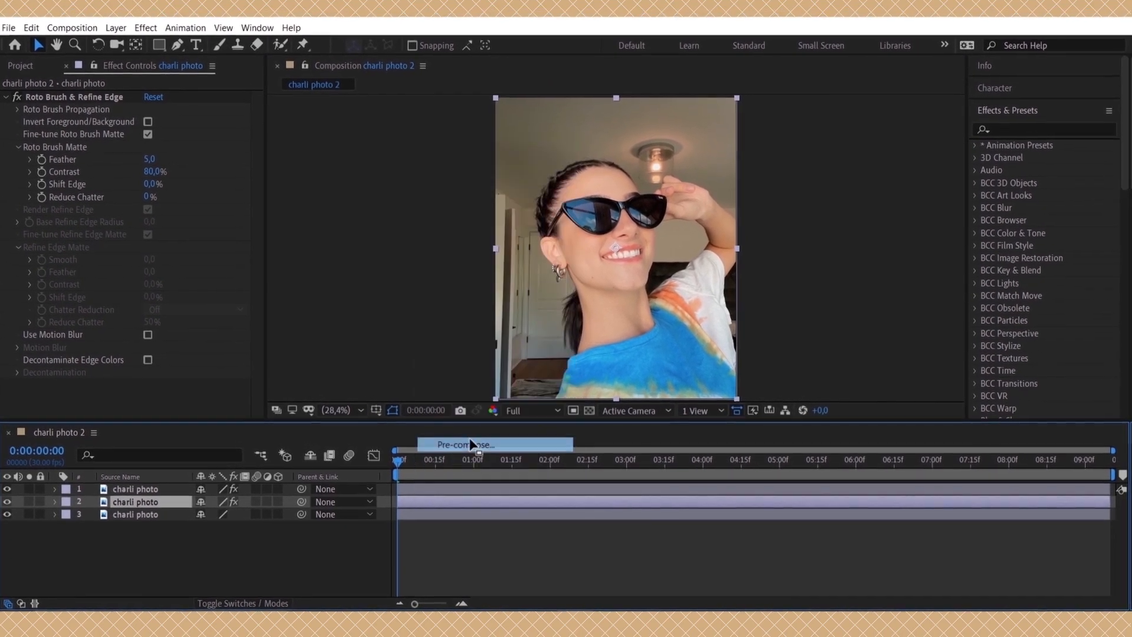
click(443, 316)
click(581, 406)
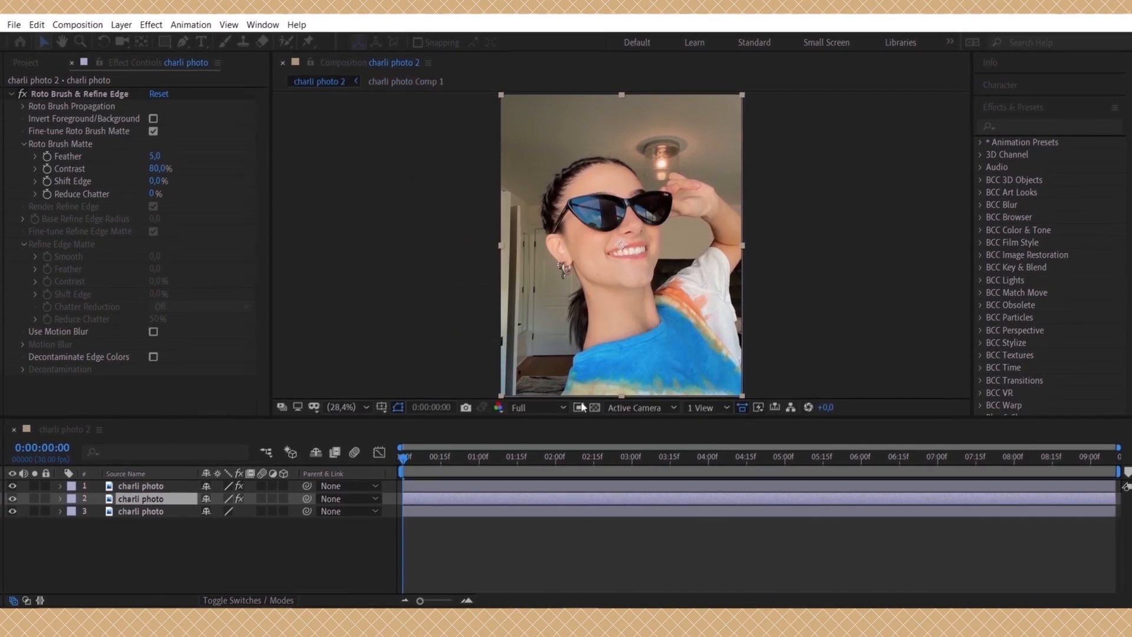
Find the Starglow effect and apply it to the pre-composed layer
click(1011, 126)
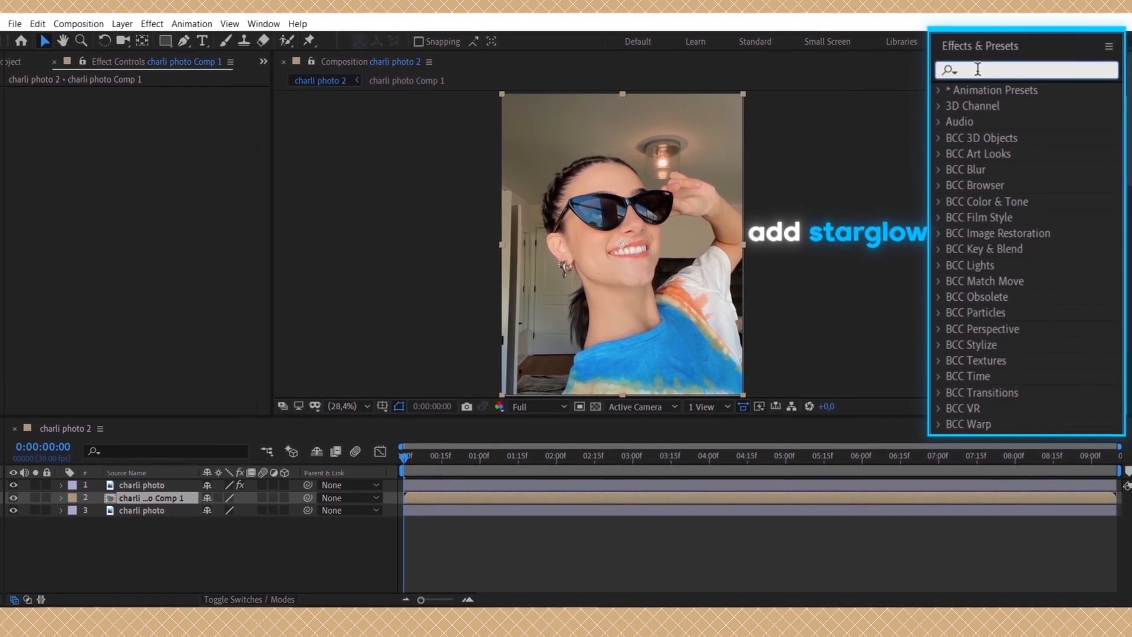
text(sta)
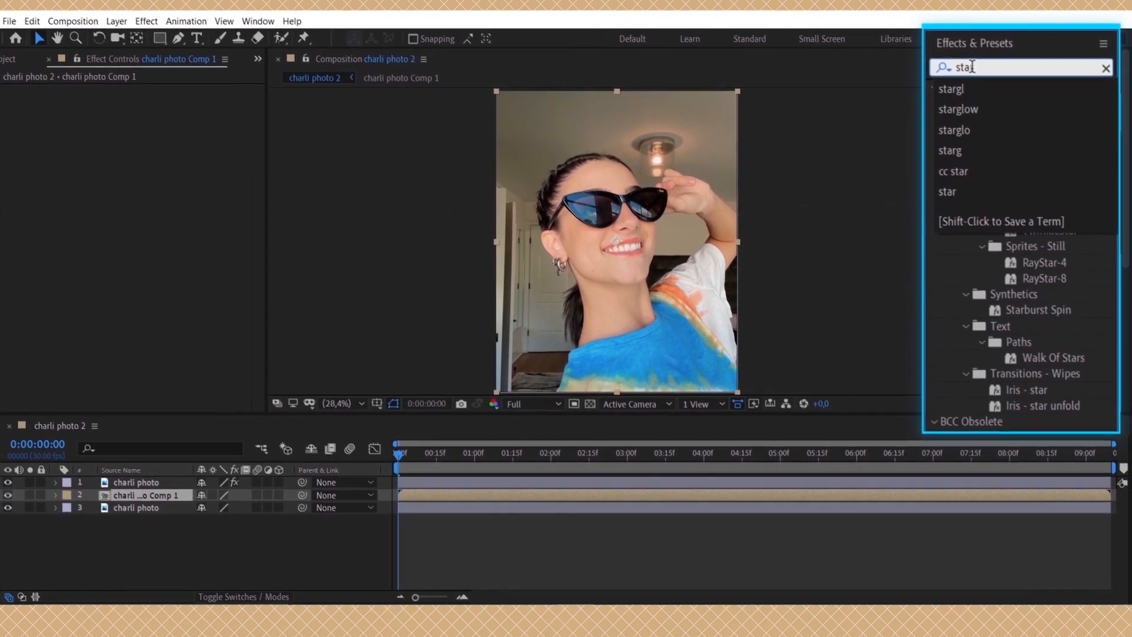
text(rglow)
drag(990, 216, 670, 237)
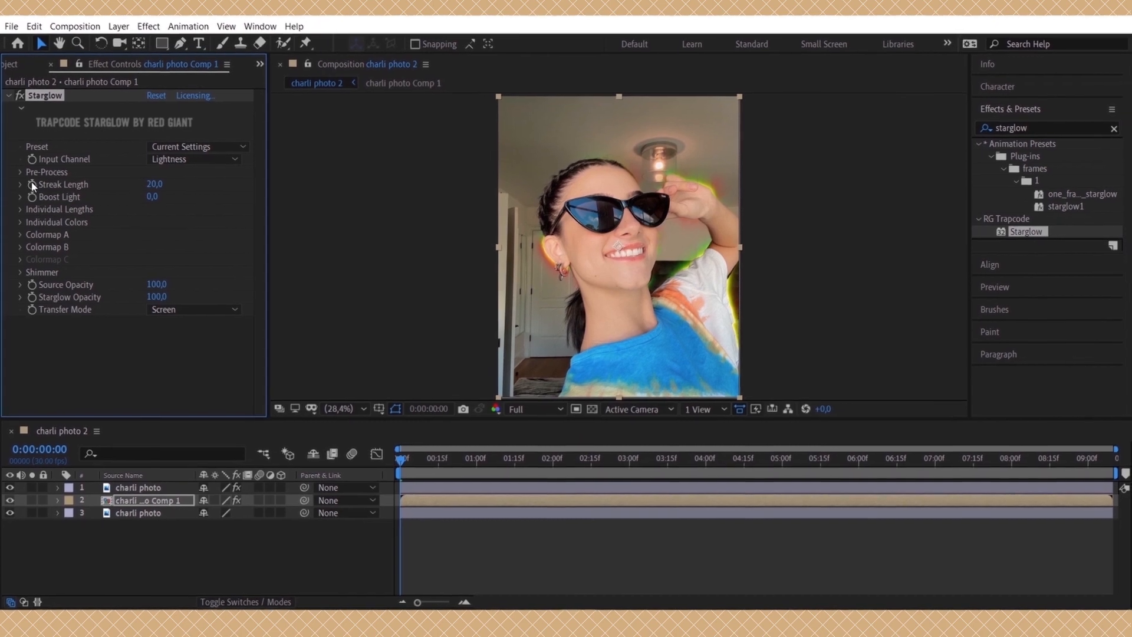
Set Starglow's Threshold Soft to 100 in the Pre-Process settings and duplicate the effect
click(16, 172)
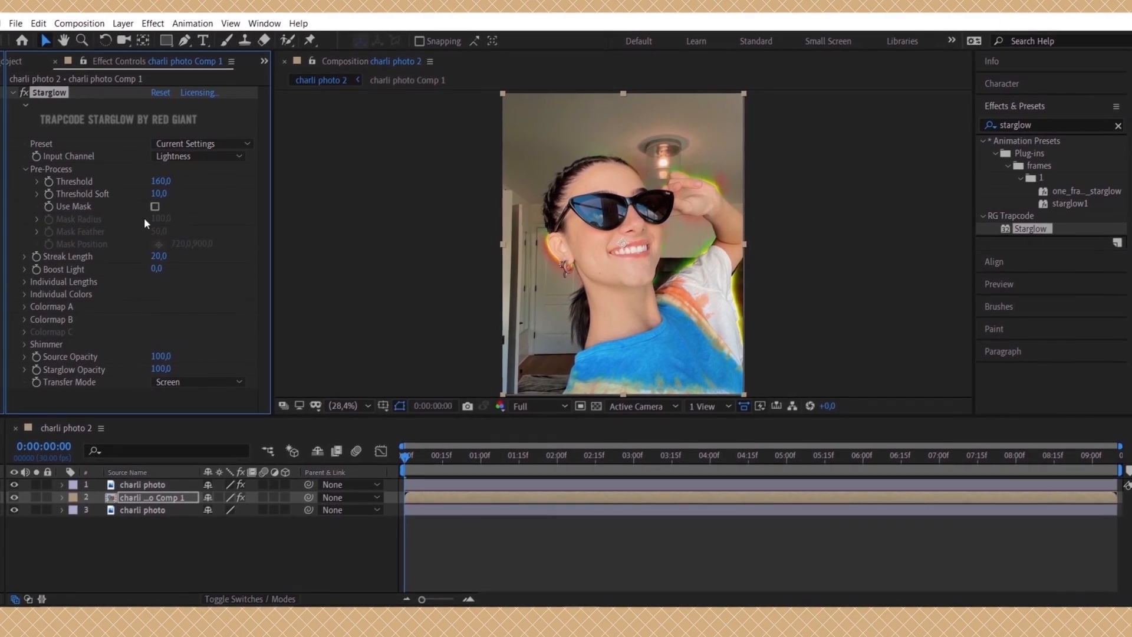
drag(151, 193, 782, 221)
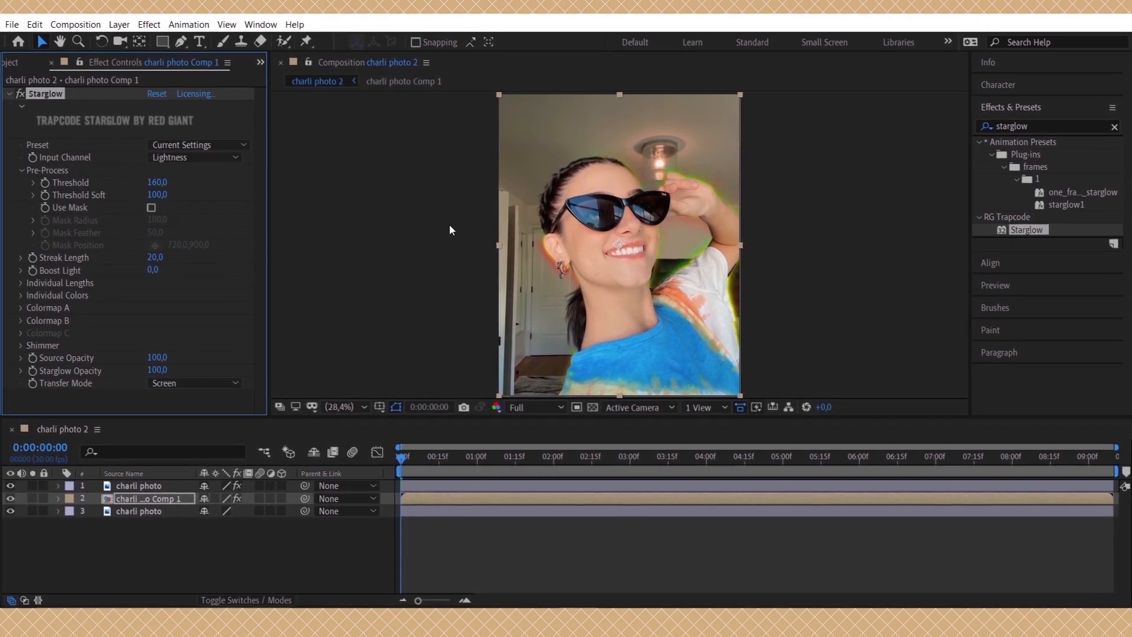
key(ctrl+d)
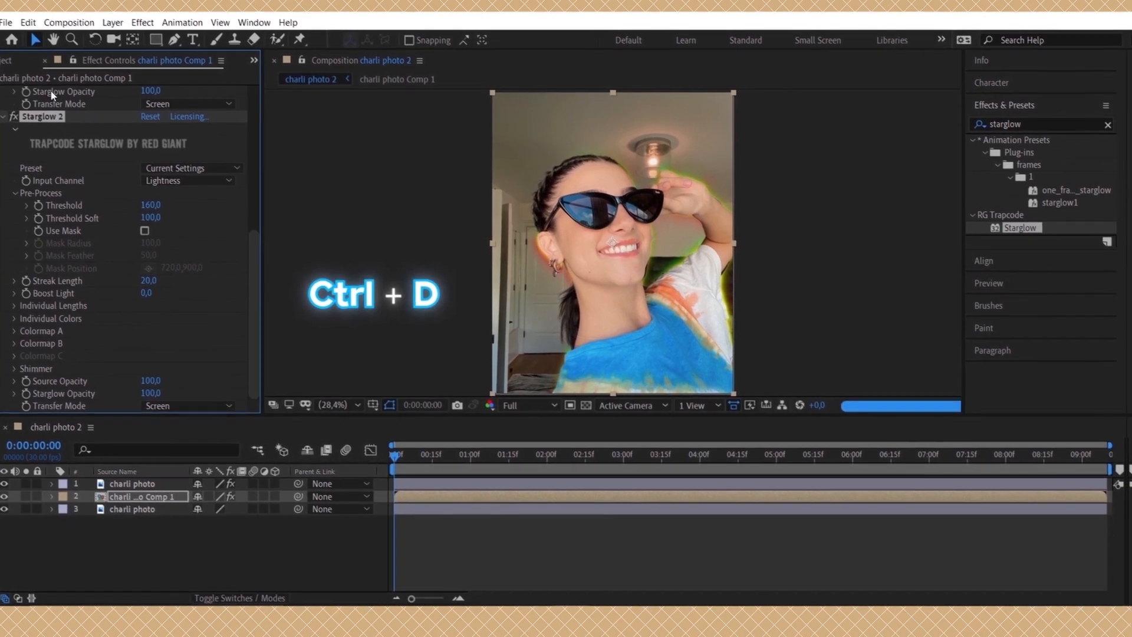
Find the S_GlowAura effect and apply it to the pre-composed layer
drag(1040, 122, 810, 141)
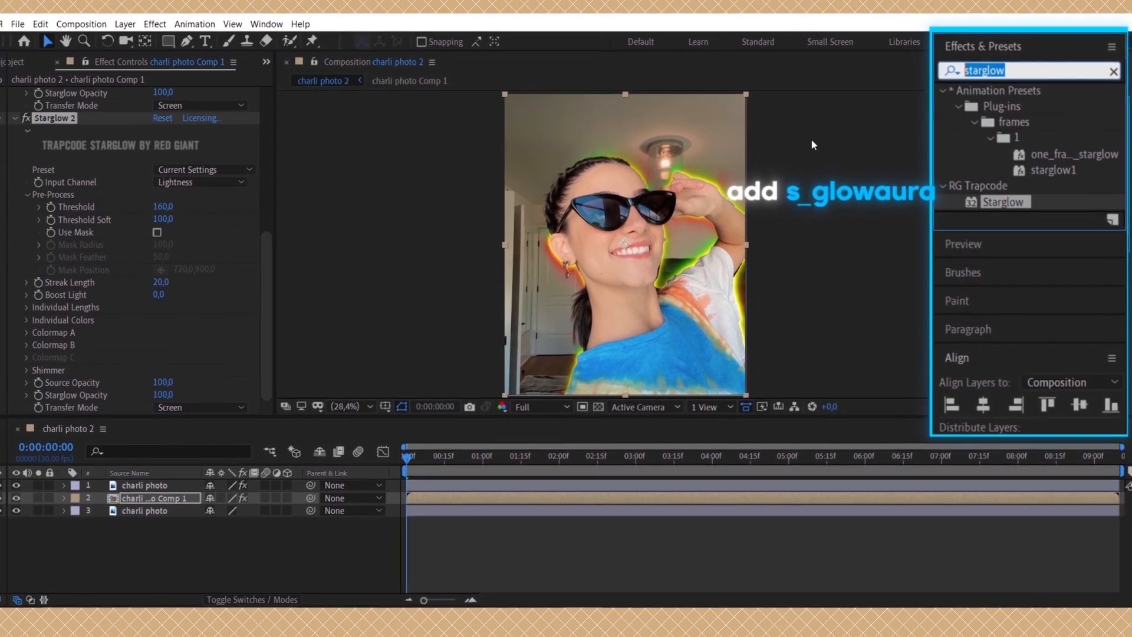
text(s_glow)
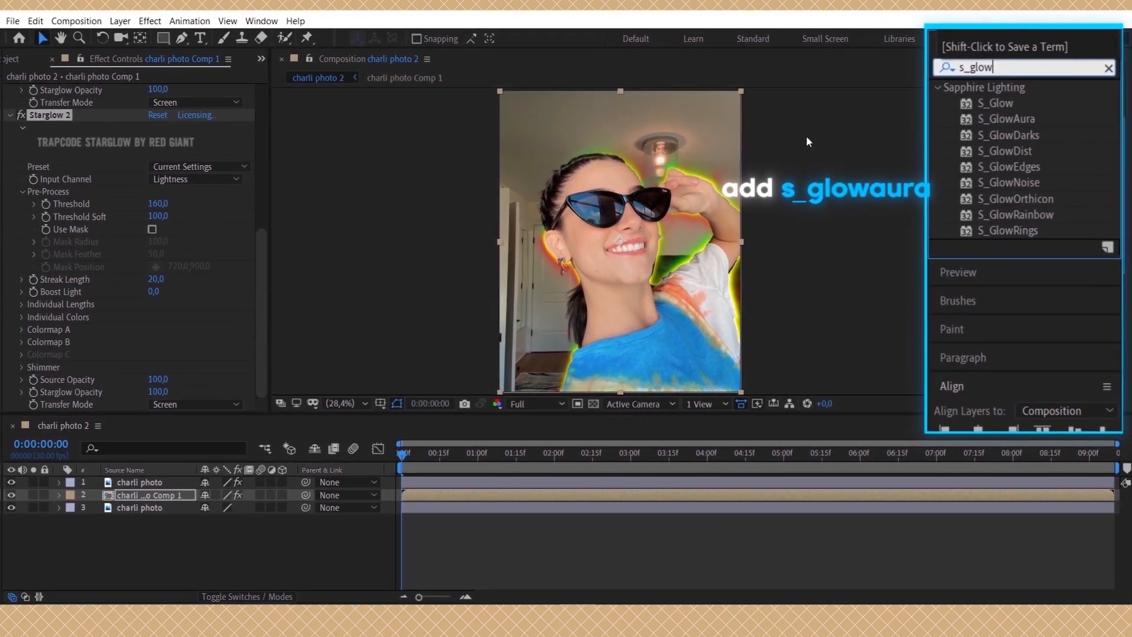
drag(1031, 166, 486, 489)
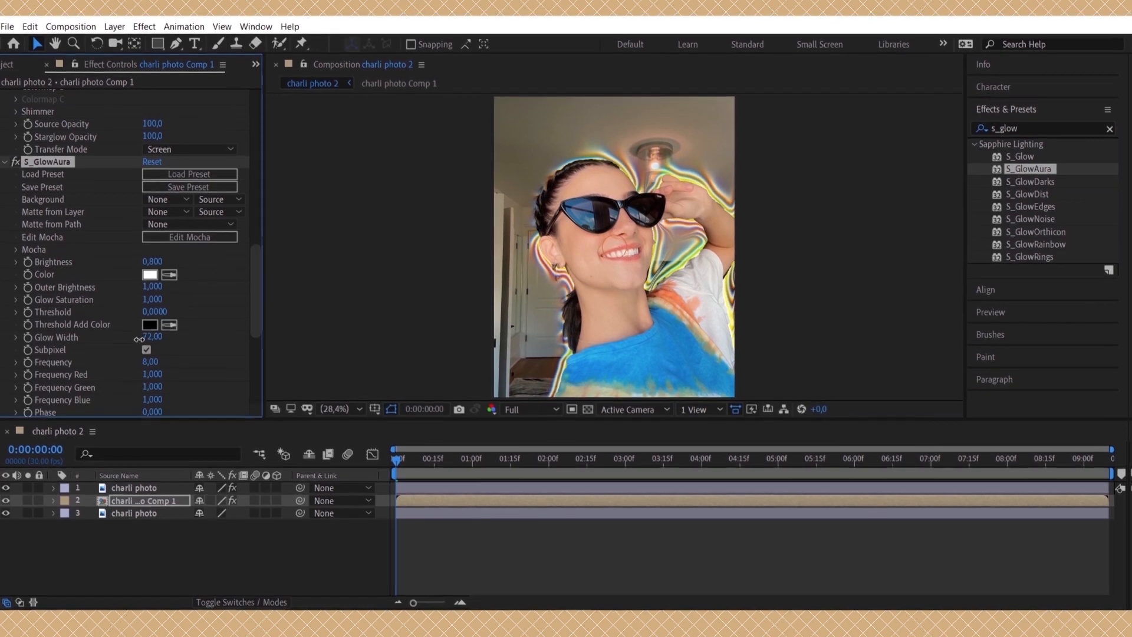
scroll(140, 327, up, 4)
click(1050, 127)
text(s)
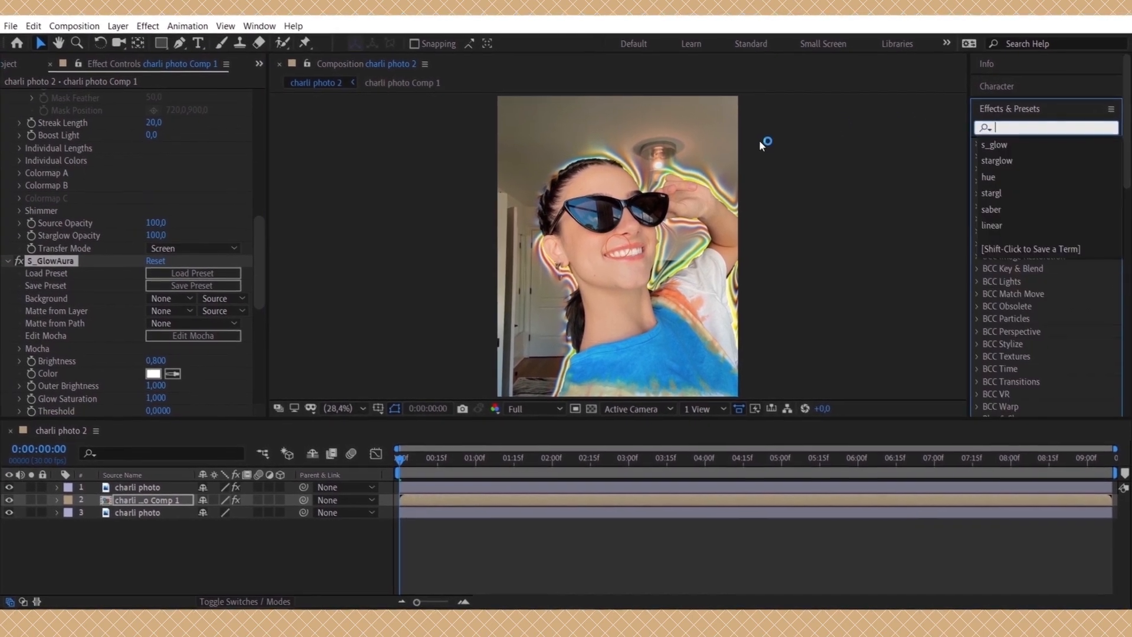
text(_hu)
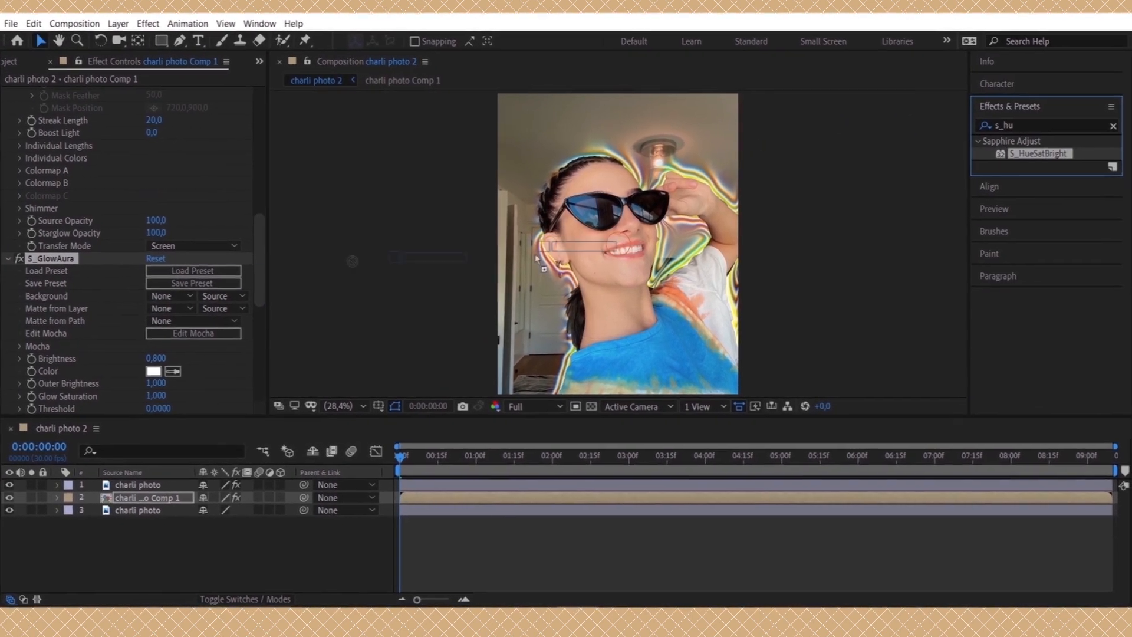
scroll(111, 306, down, 5)
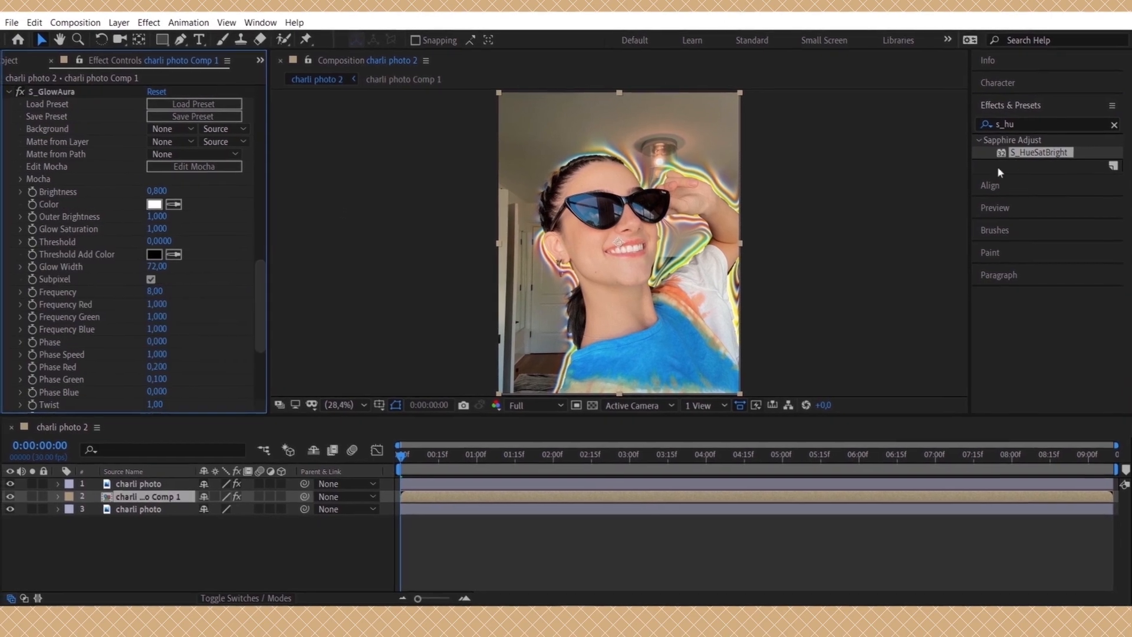
Search the effects for hue and insert Hue/Saturation between Starglow 2 and S_GlowAura on the pre-composed layer
drag(1032, 127, 886, 126)
text(hue)
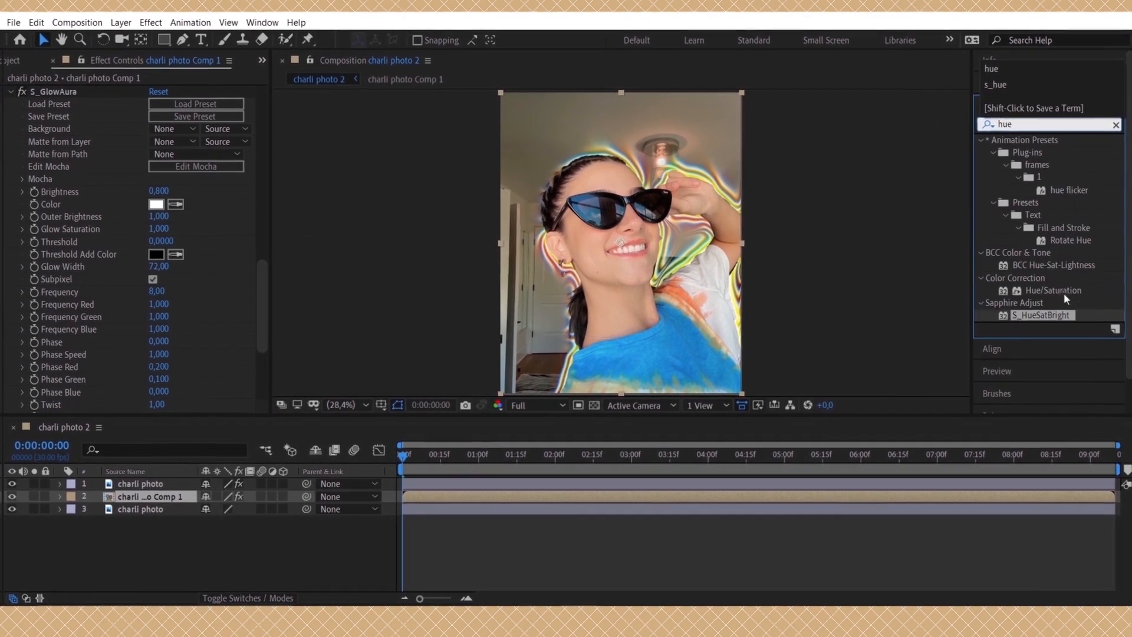
drag(1062, 292, 77, 130)
Try a different Master Hue in Hue/Saturation and reset it to 0
drag(159, 176, 141, 192)
click(170, 165)
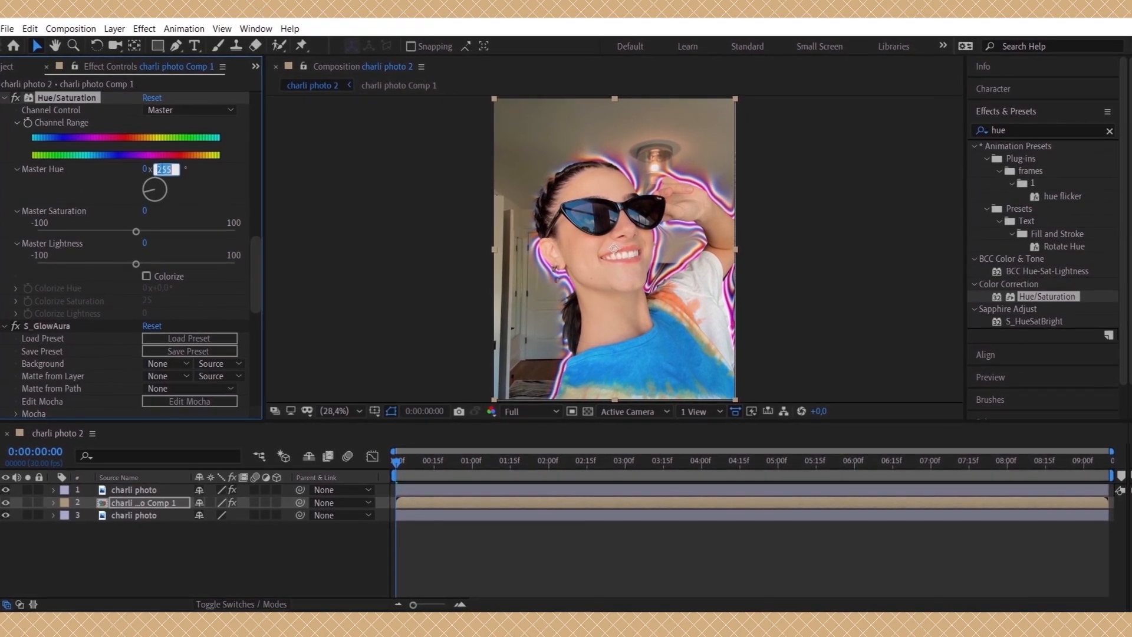
text(0)
key(Return)
Set the Streak Length of both Starglow effects to 25
scroll(112, 191, up, 15)
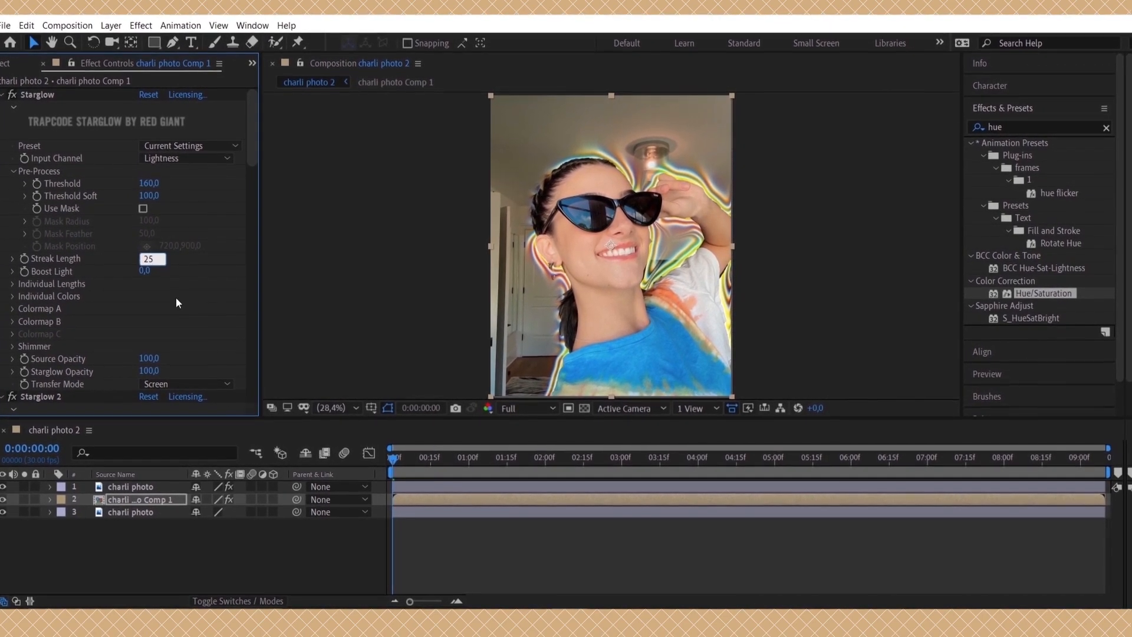
scroll(165, 325, down, 5)
scroll(167, 303, down, 8)
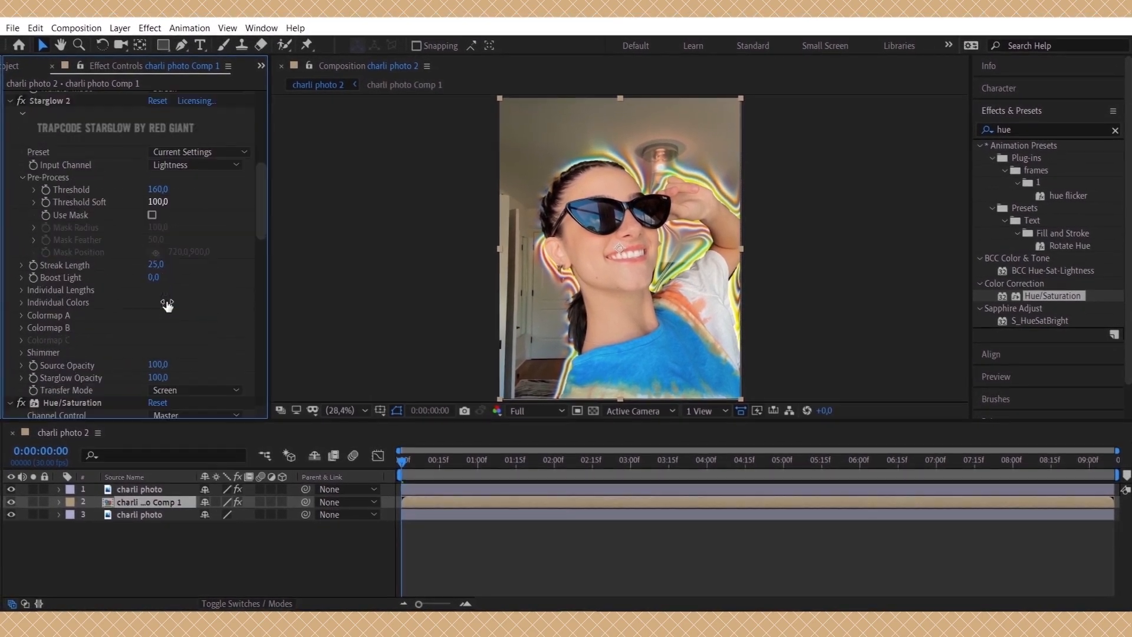
Set the Master Hue of the Hue/Saturation effect to 151° and look over the glow and its effect settings
mouse_move(159, 330)
mouse_down()
mouse_move(175, 331)
mouse_move(168, 339)
mouse_up()
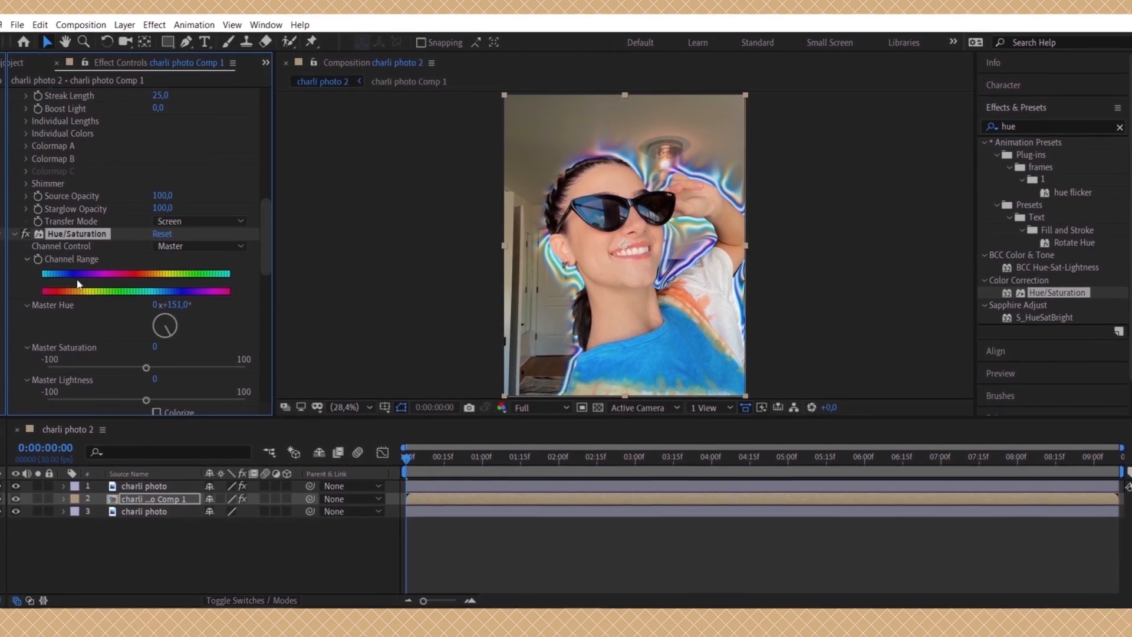
scroll(80, 294, down, 10)
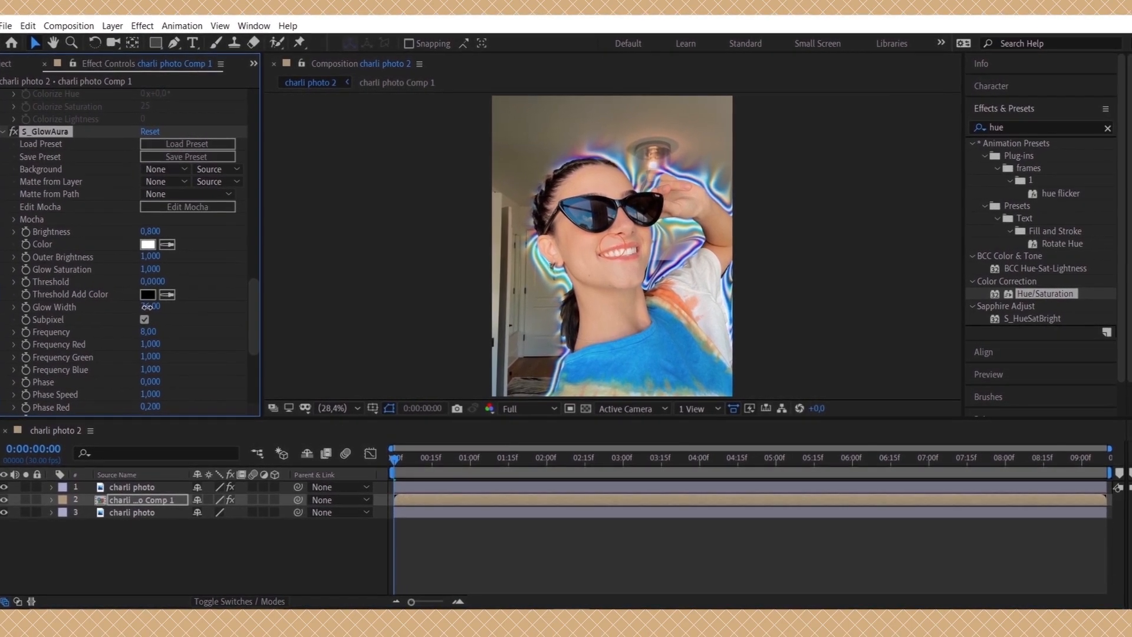
scroll(35, 176, up, 10)
scroll(47, 188, up, 8)
scroll(377, 294, up, 1)
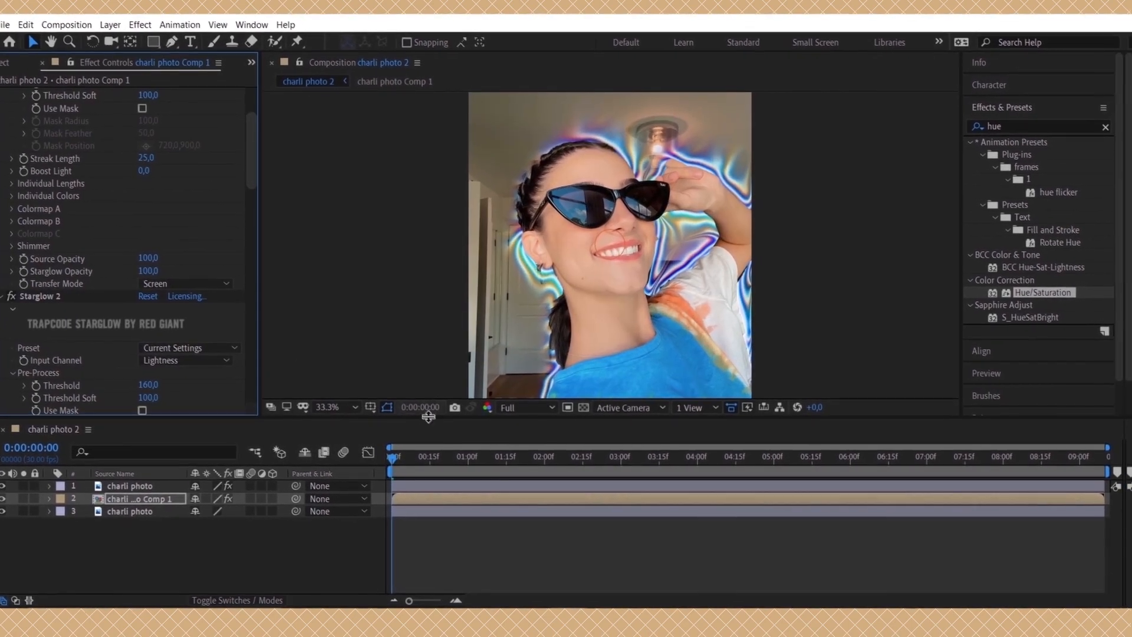
click(402, 460)
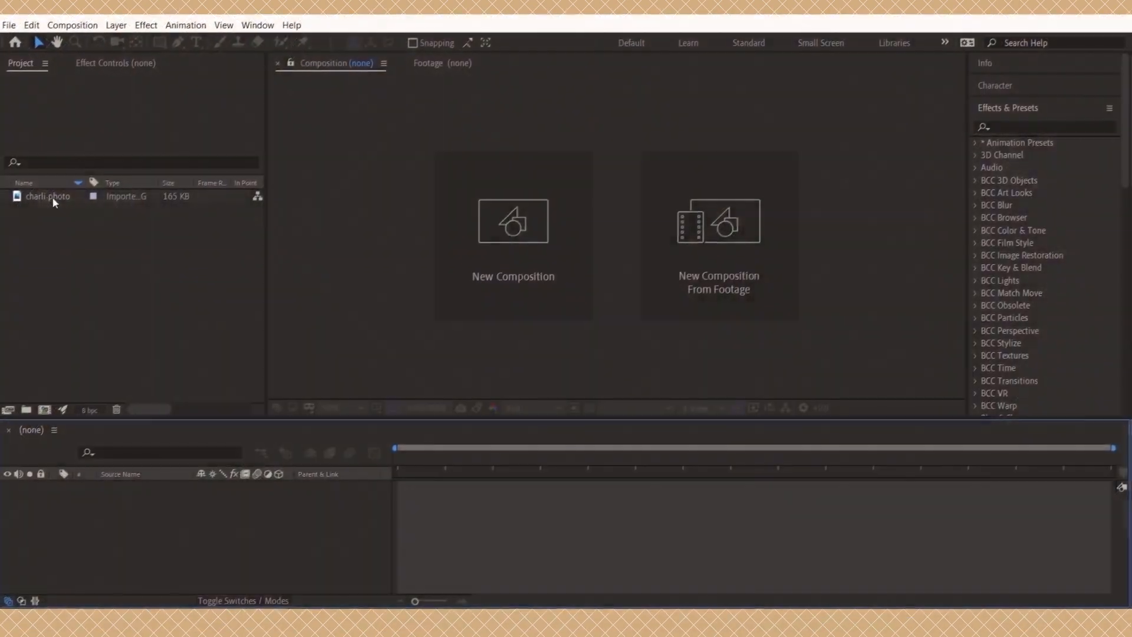
Create a composition from the charli photo image by placing it in the empty timeline
drag(52, 197, 391, 495)
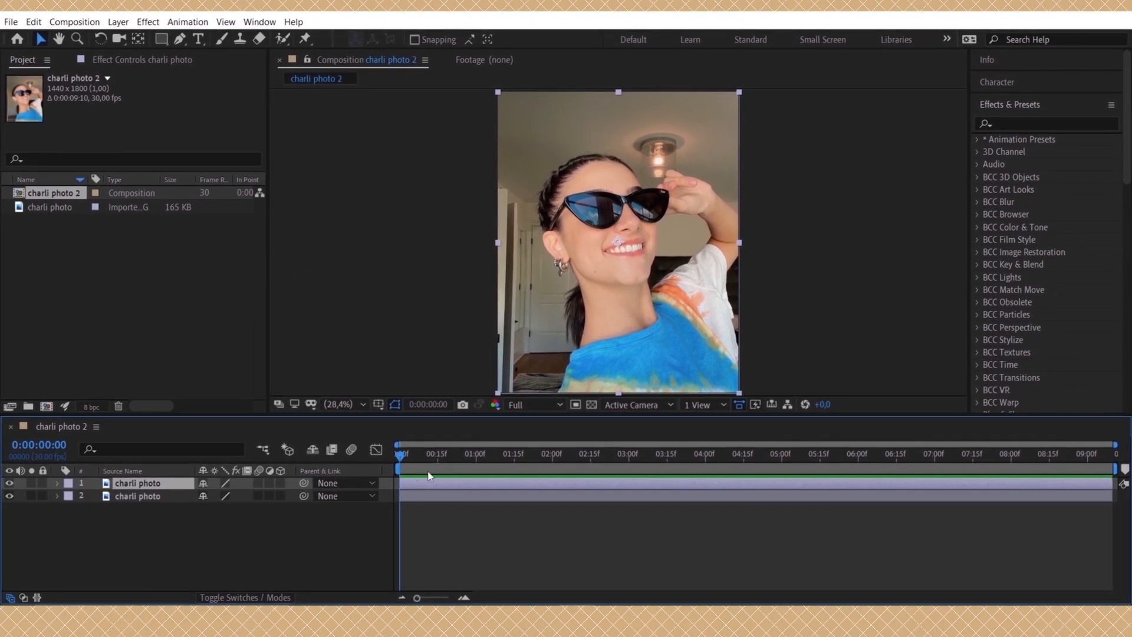
Select the person on the top charli photo layer with the Roto Brush and subtract the background gap between face and raised arm
click(286, 39)
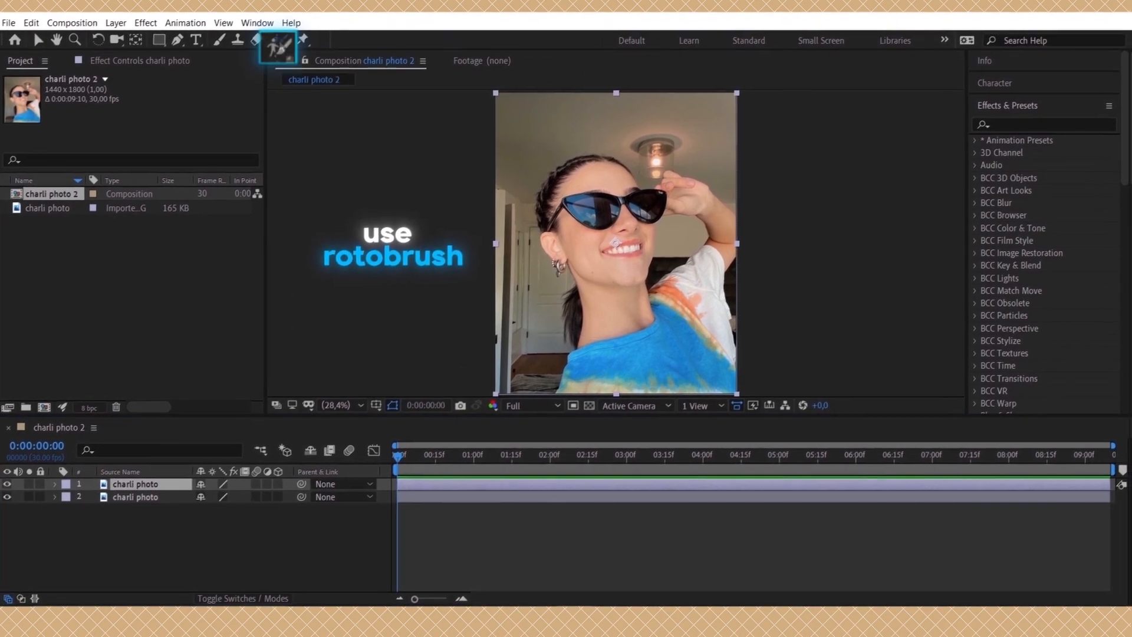
double_click(419, 486)
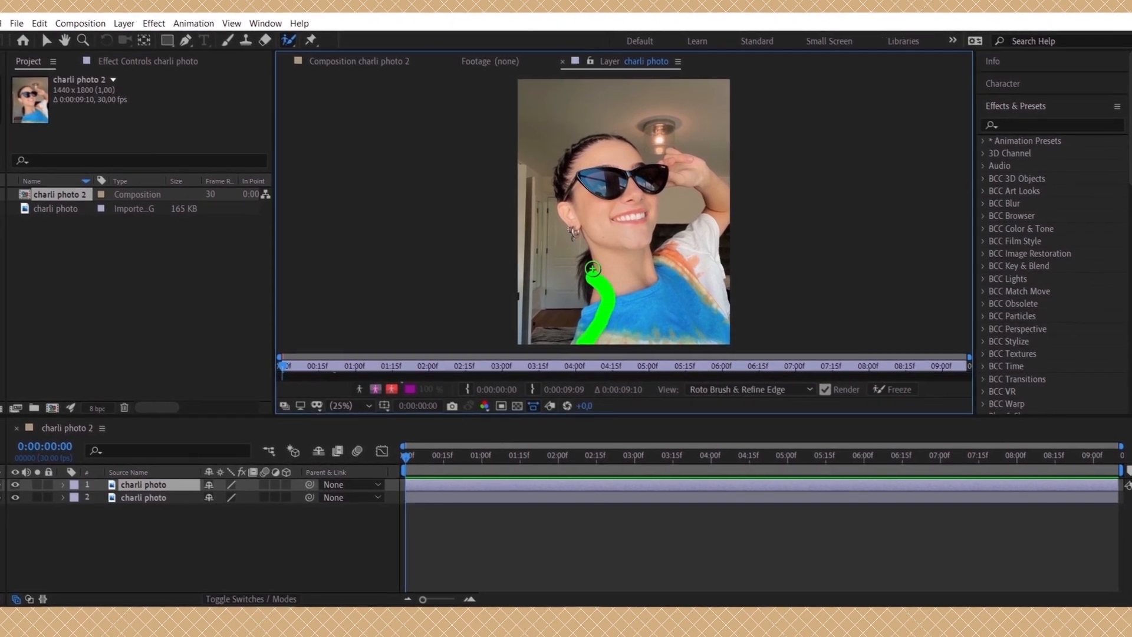
mouse_move(592, 269)
mouse_down()
mouse_move(604, 240)
mouse_move(570, 213)
mouse_move(572, 165)
mouse_move(609, 161)
mouse_move(666, 169)
mouse_up()
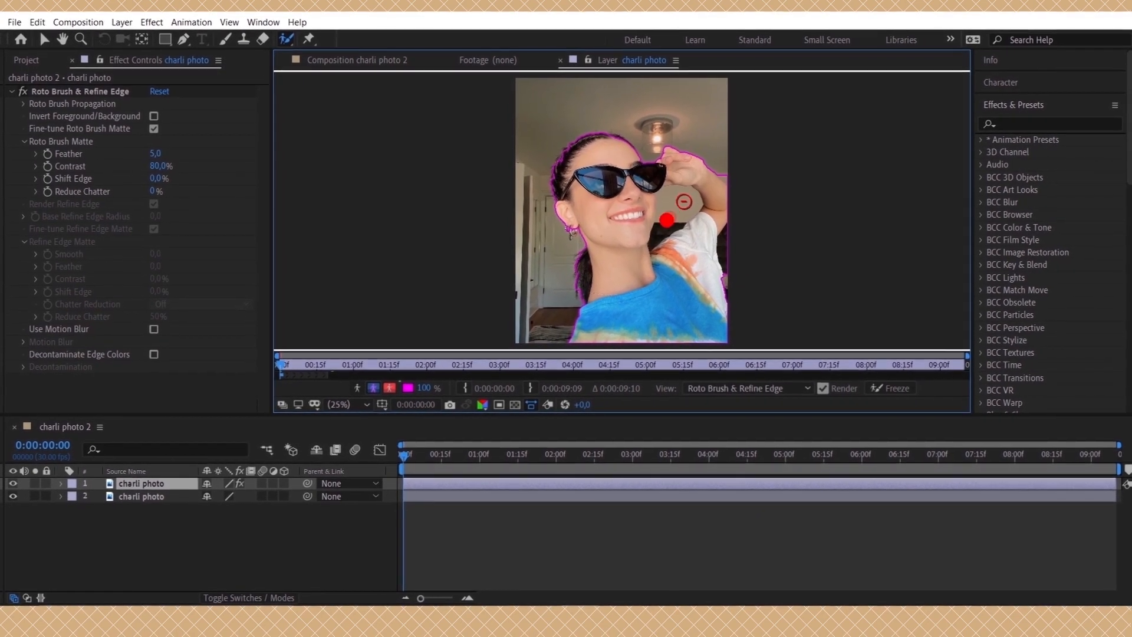
drag(684, 201, 698, 200)
Refine the Roto Brush selection along the hair at the top of the head
scroll(607, 278, up, 3)
key(space)
mouse_move(537, 276)
mouse_down()
mouse_move(706, 318)
mouse_move(606, 469)
mouse_move(424, 551)
mouse_up()
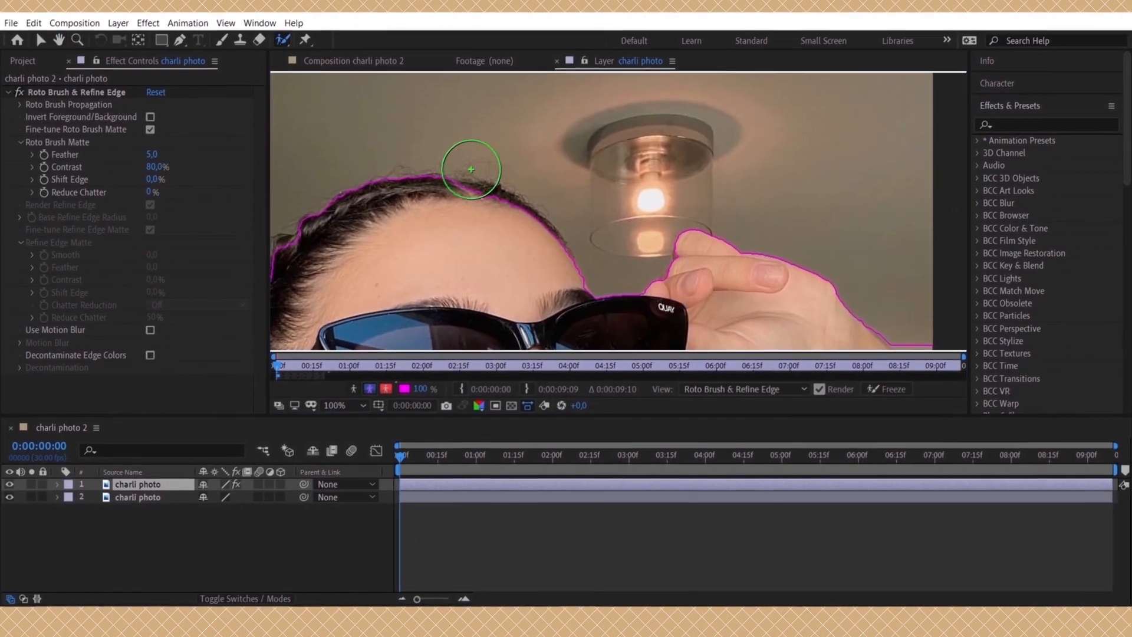
mouse_move(460, 183)
mouse_down()
mouse_move(518, 233)
mouse_move(543, 301)
mouse_up()
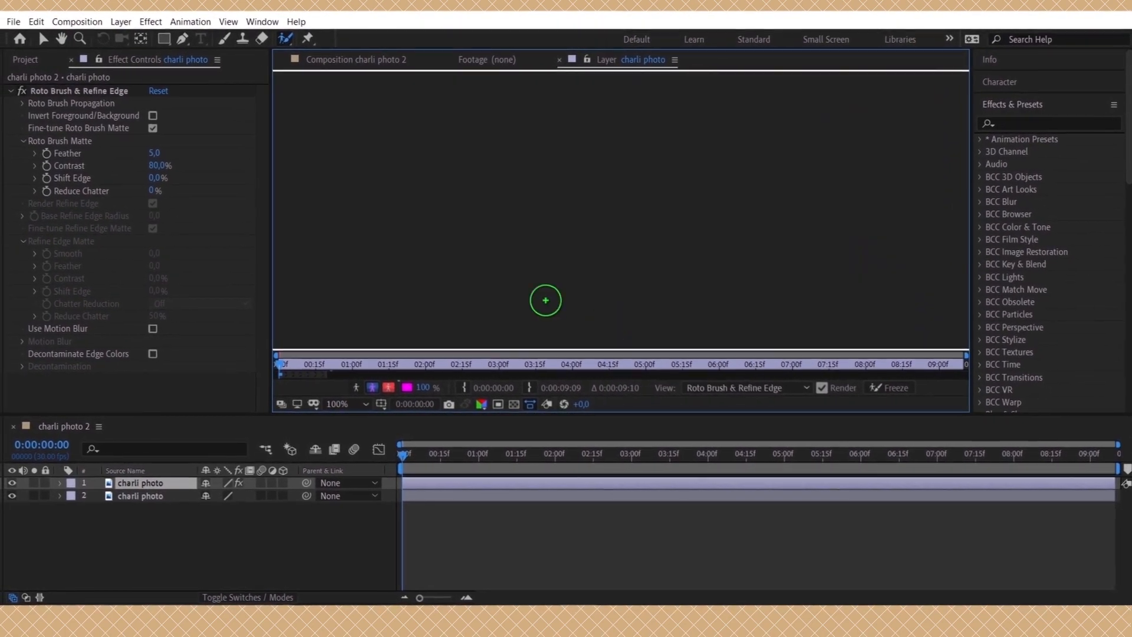
Correct the selection edge along the cheek and jaw, and subtract the dark background between the neck and shoulder
key(space)
drag(789, 284, 607, 116)
drag(683, 261, 684, 162)
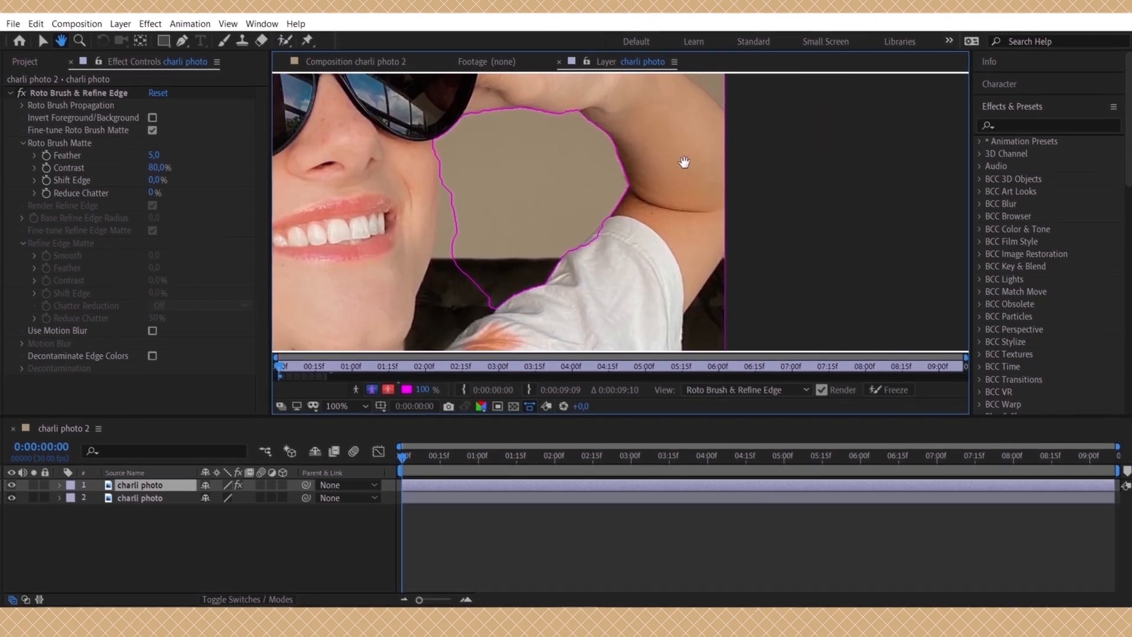
mouse_move(463, 212)
mouse_down()
mouse_move(441, 327)
mouse_move(449, 218)
mouse_up()
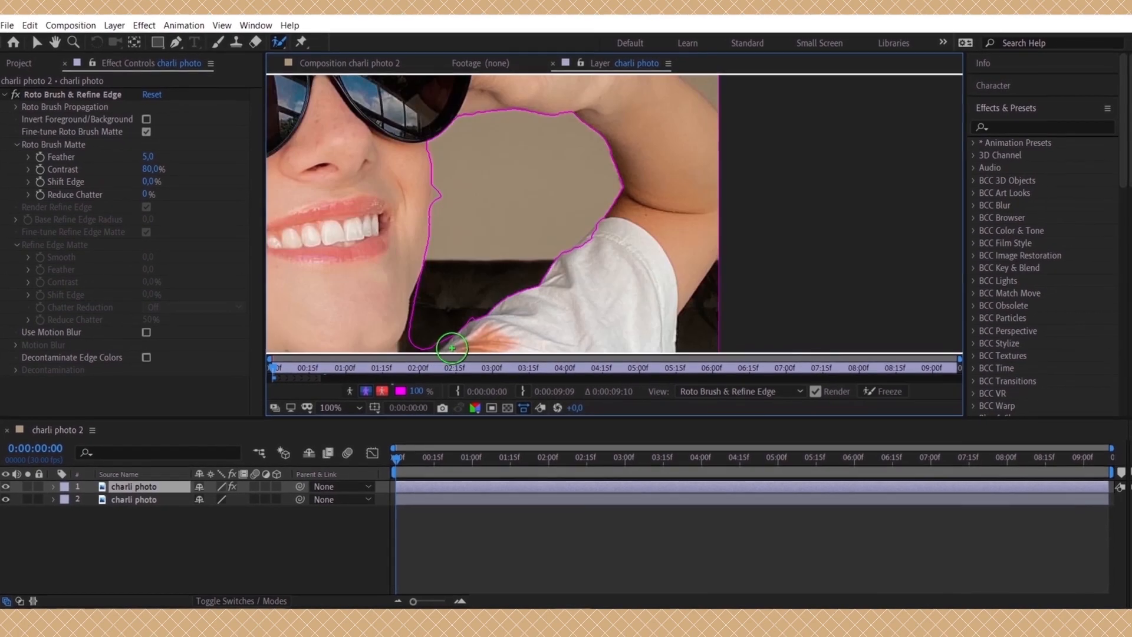
key(space)
mouse_move(505, 317)
mouse_down()
mouse_move(554, 201)
mouse_move(589, 219)
mouse_up()
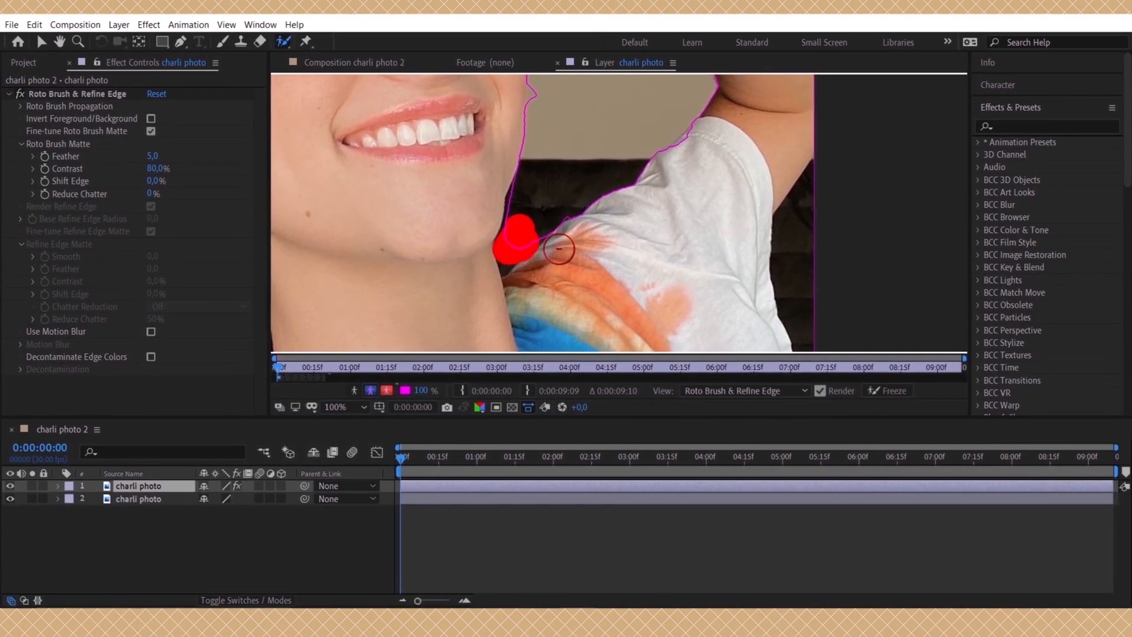
Subtract the background strip beside the white sleeve and add the missing part of the sleeve edge to the selection
key(space)
drag(735, 258, 581, 235)
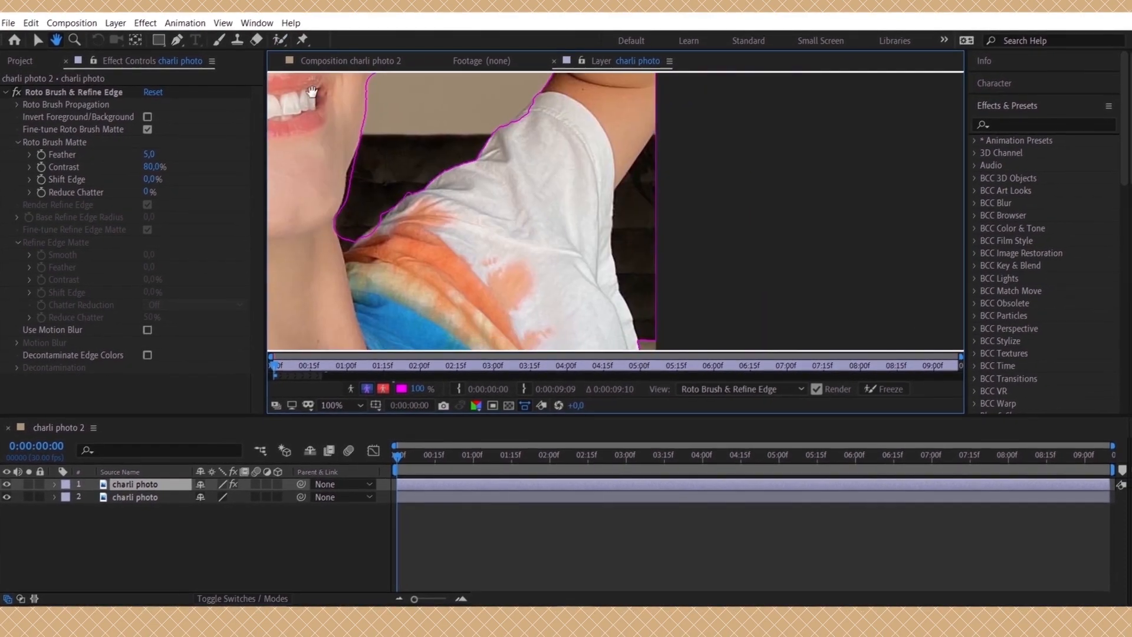
mouse_move(641, 150)
mouse_down()
mouse_move(630, 177)
mouse_move(640, 321)
mouse_up()
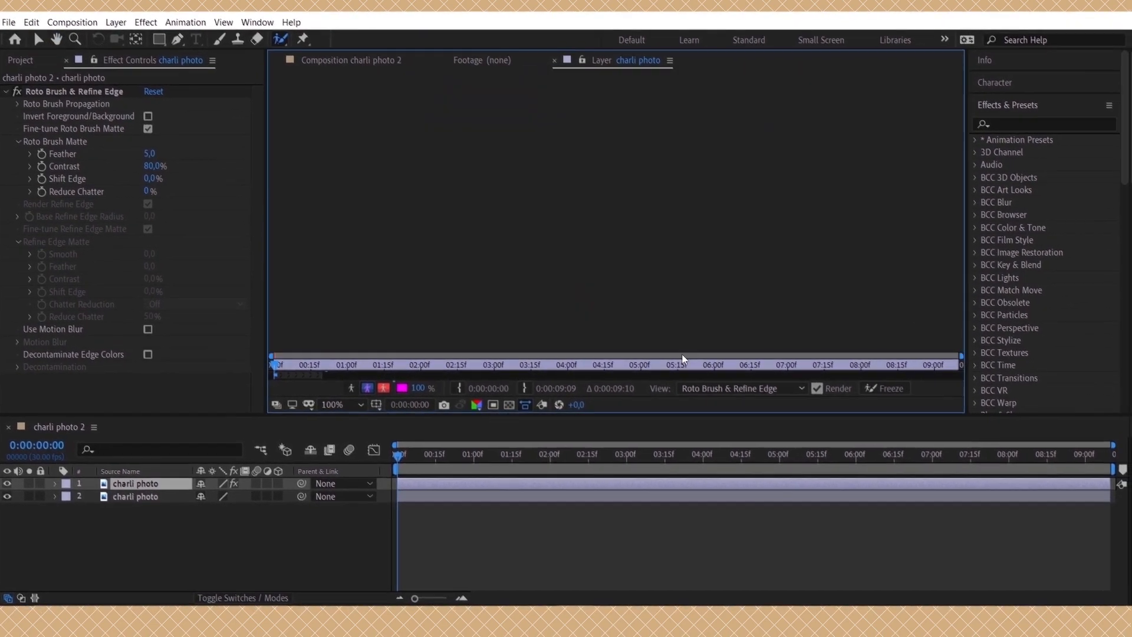
key(space)
drag(463, 189, 458, 127)
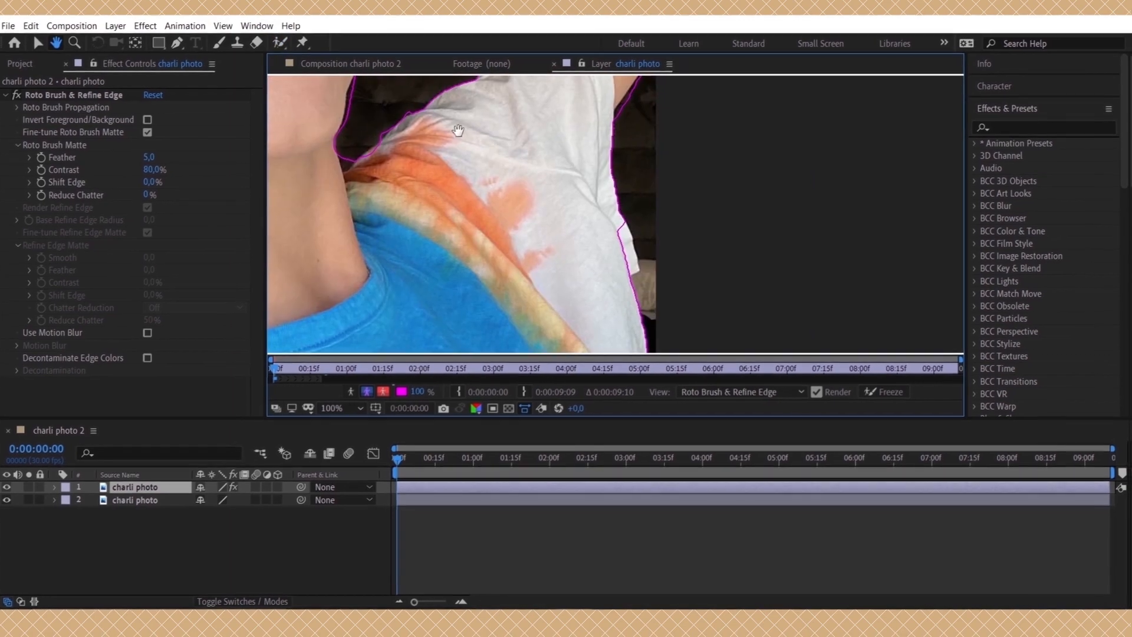
drag(608, 231, 622, 263)
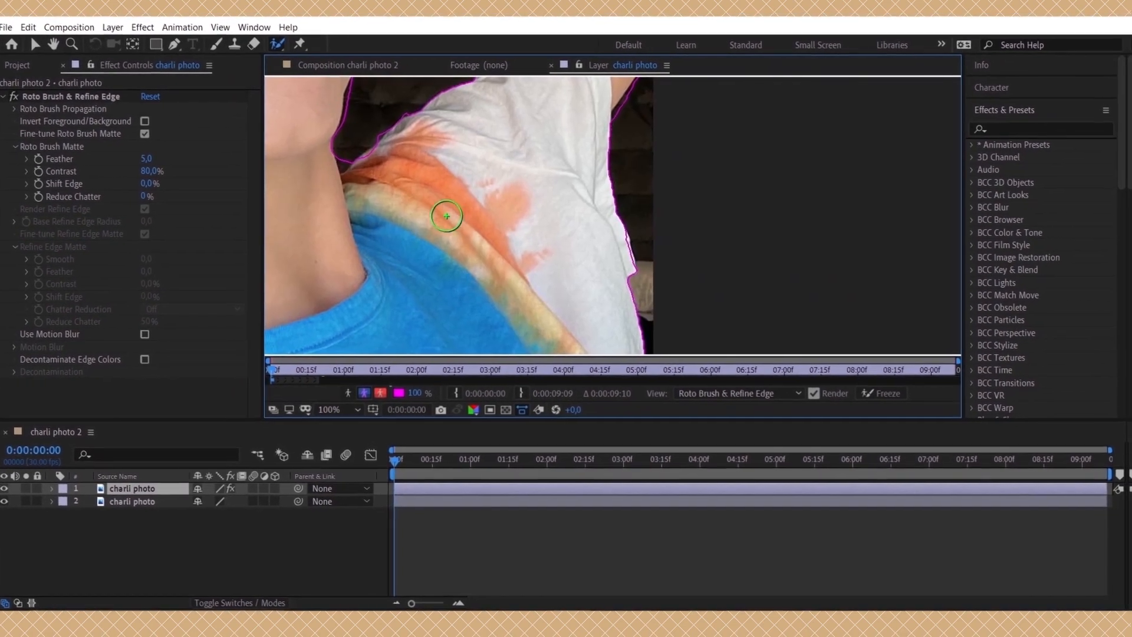
Subtract the leftover background above the raised forearm from the Roto Brush selection
key(h)
drag(540, 307, 520, 384)
drag(614, 123, 590, 294)
drag(615, 127, 618, 277)
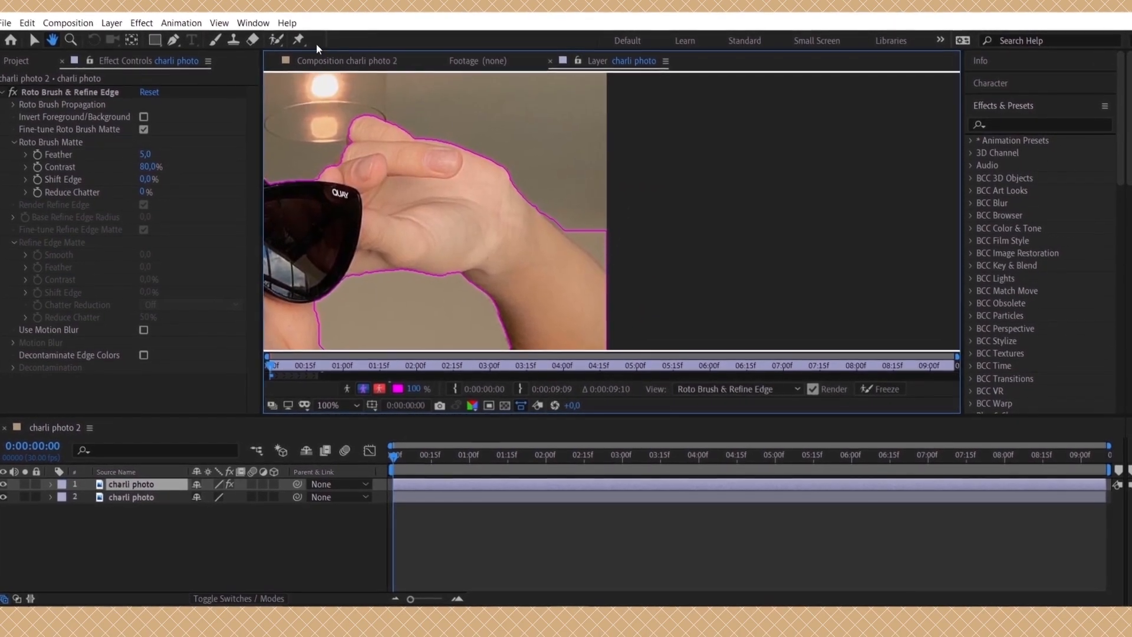
drag(567, 212, 576, 220)
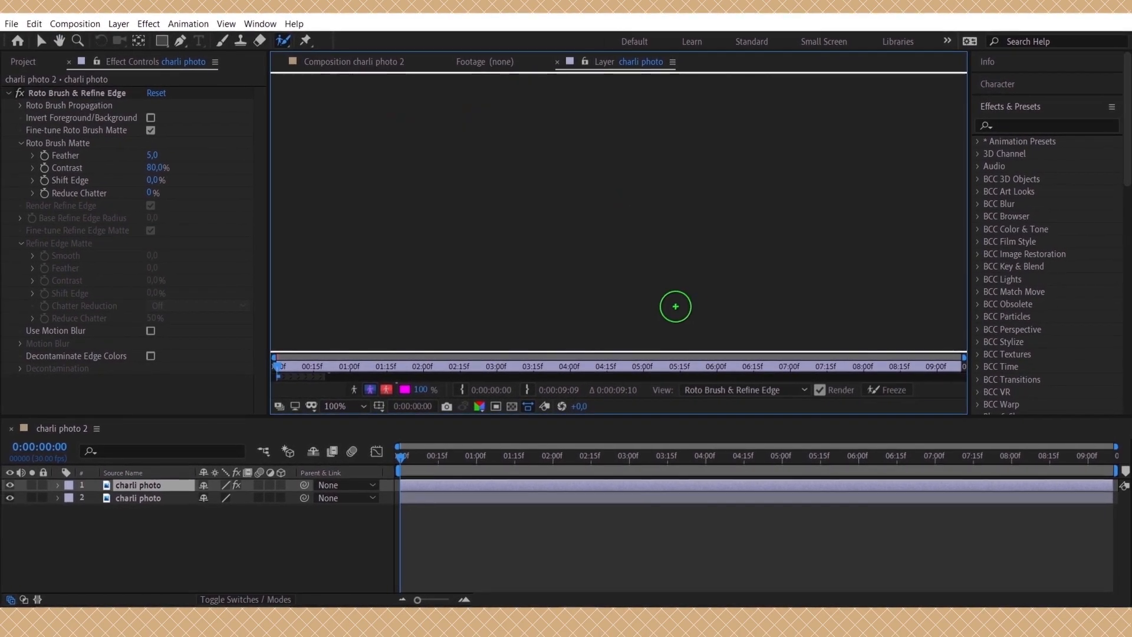
Check the Roto Brush outline around the whole figure and close the Layer and Footage viewers to return to the composition
scroll(601, 298, down, 1)
key(h)
drag(552, 291, 810, 286)
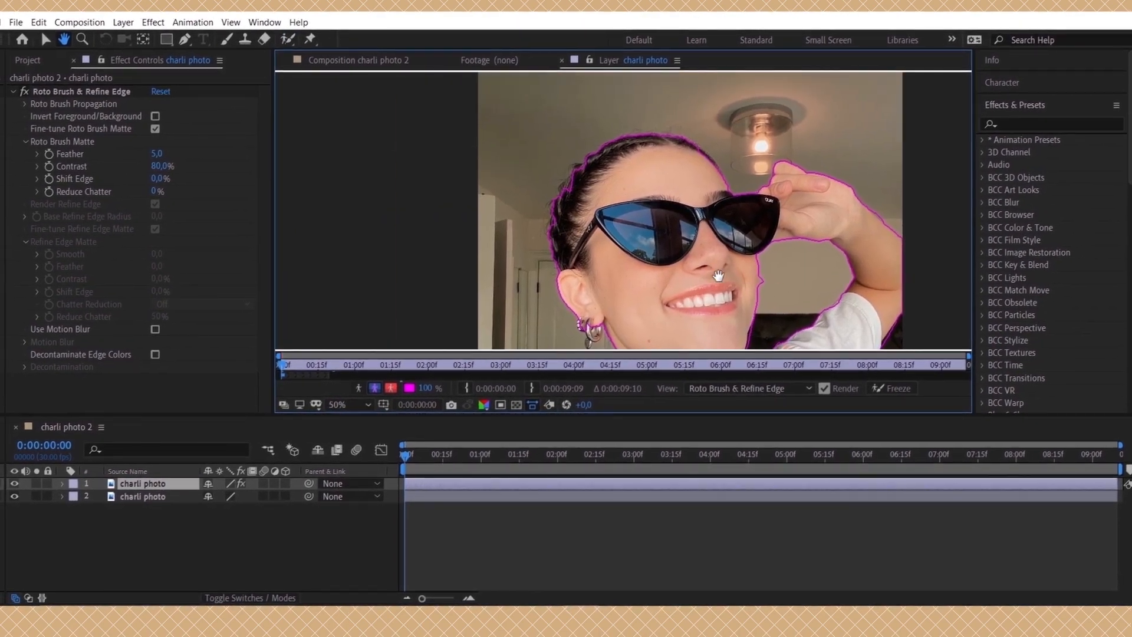
drag(702, 344, 654, 132)
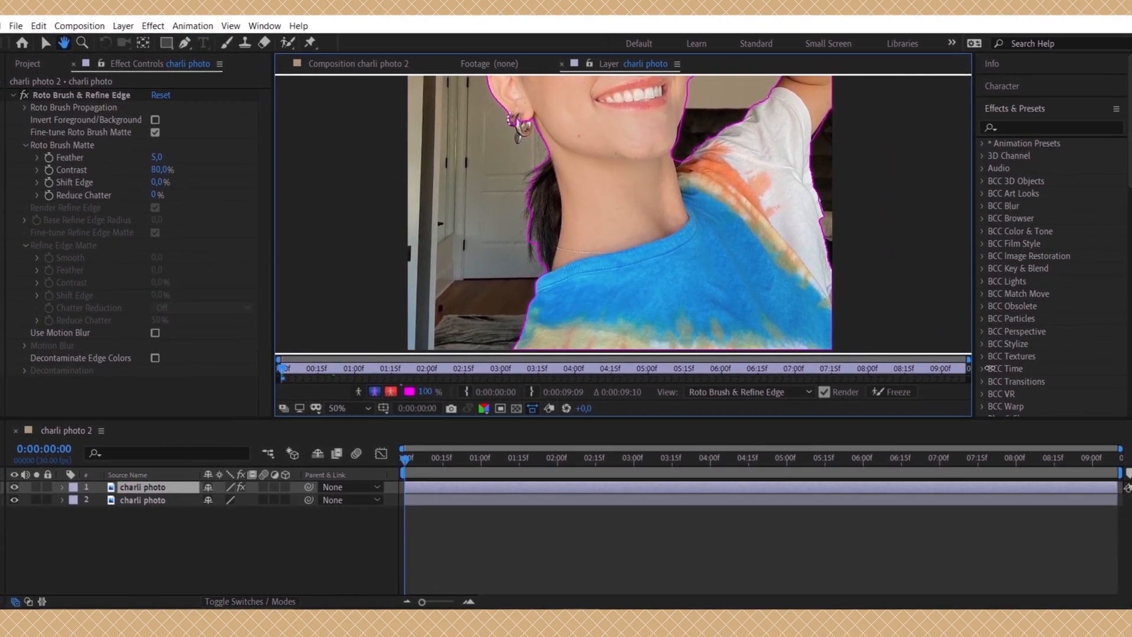
click(341, 405)
click(361, 147)
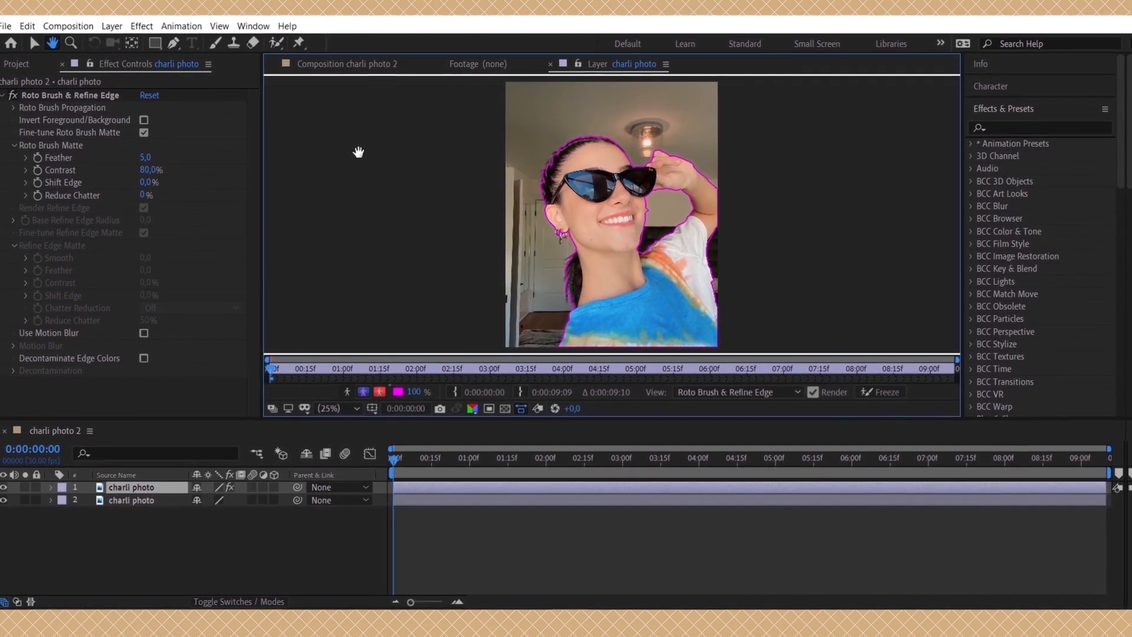
key(v)
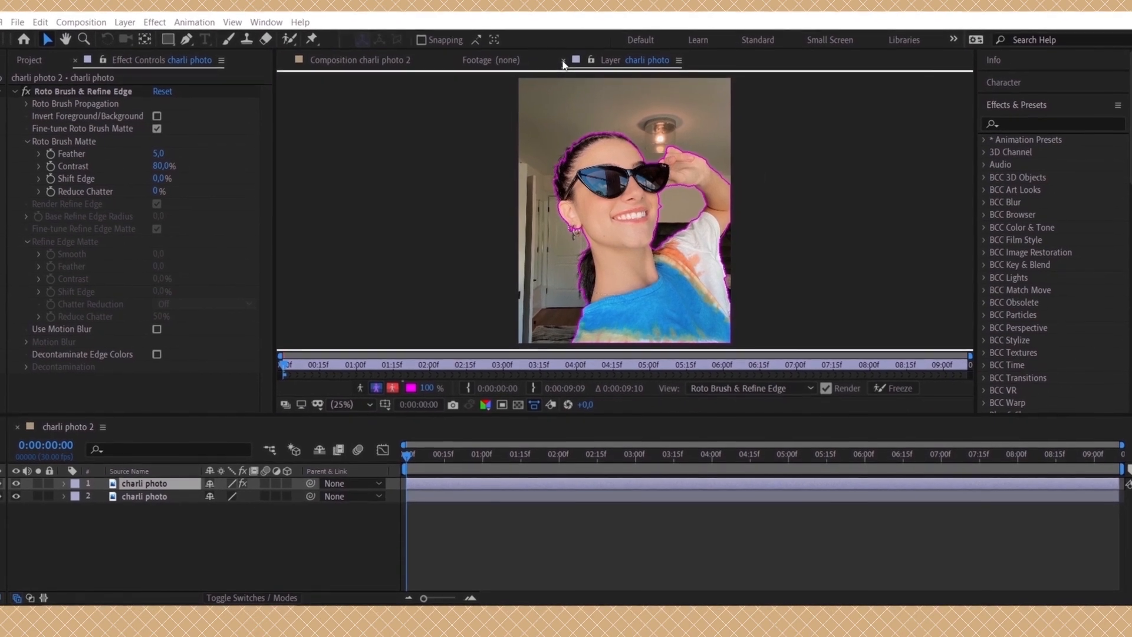
click(563, 62)
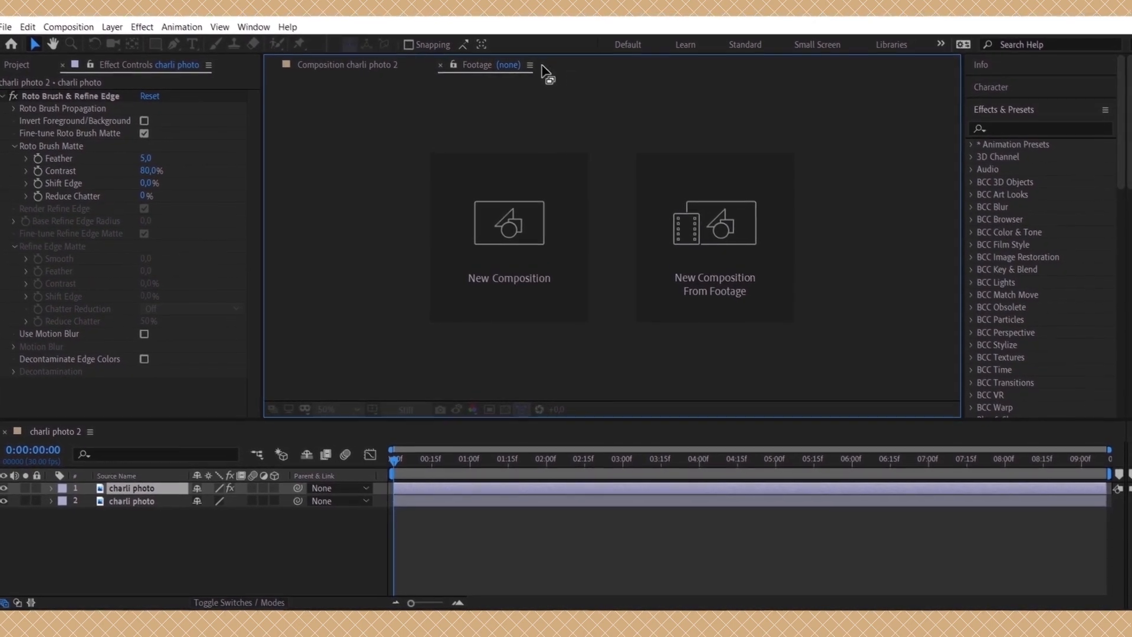
click(446, 66)
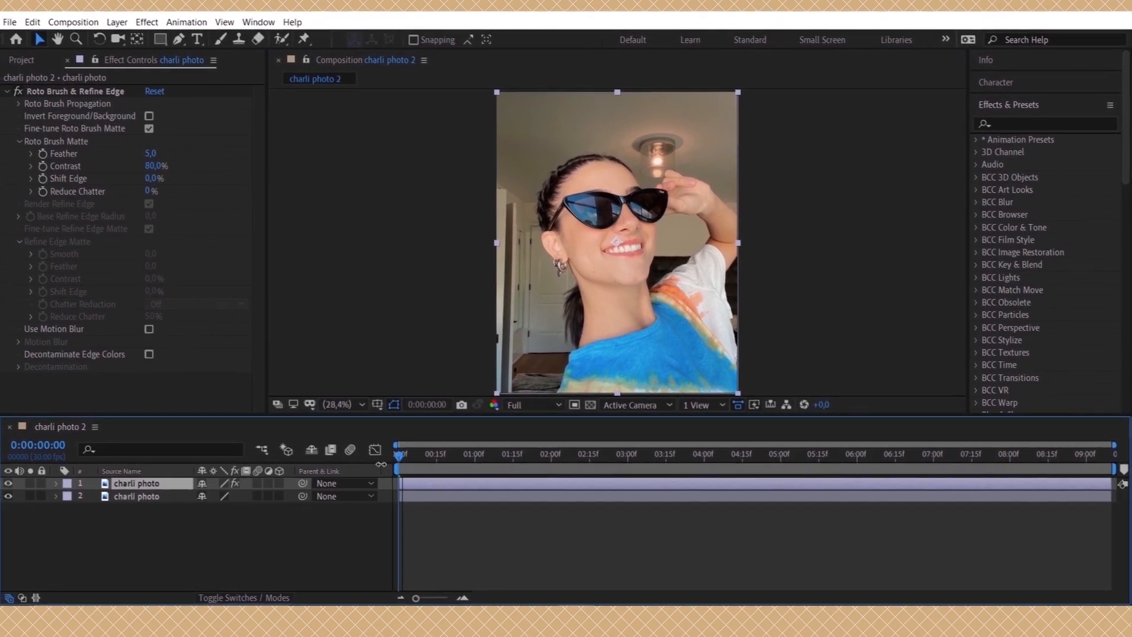
Duplicate the rotoscoped charli photo layer and pre-compose the lower copy as charli photo Comp 1
key(ctrl+d)
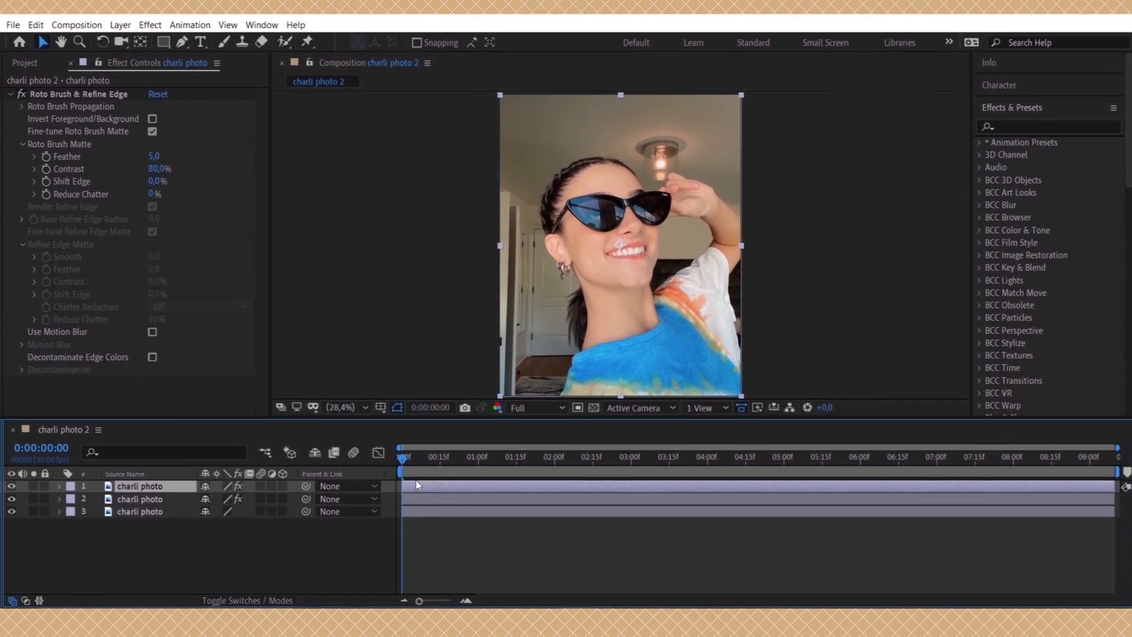
click(421, 501)
right_click(424, 504)
click(466, 445)
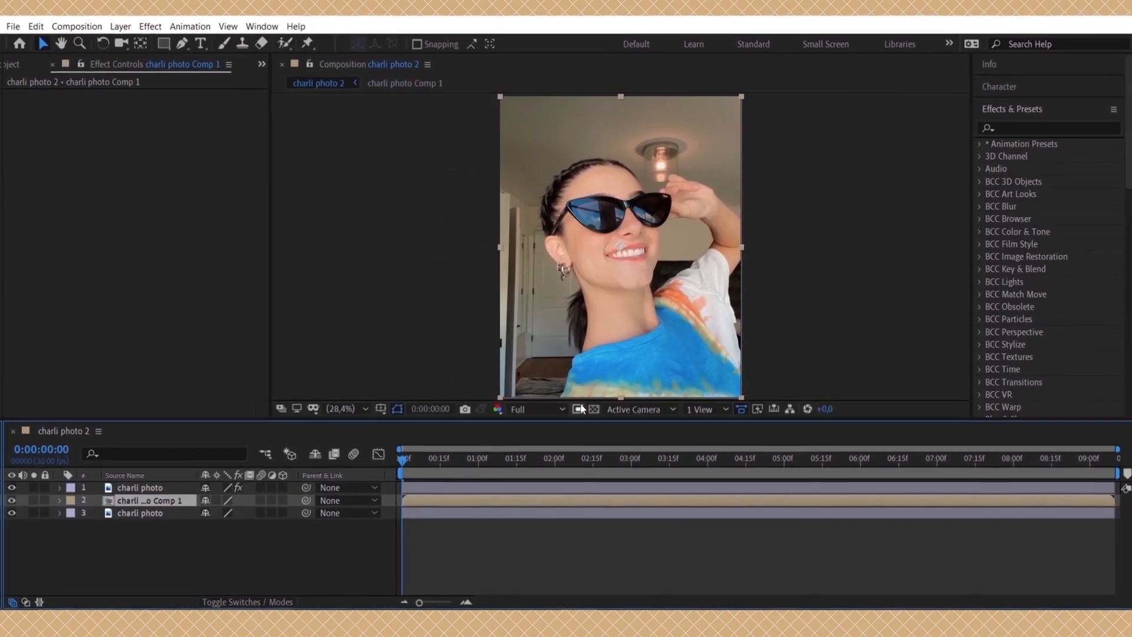
Find the Starglow effect and apply it to the pre-composed charli photo Comp 1 layer
click(1015, 128)
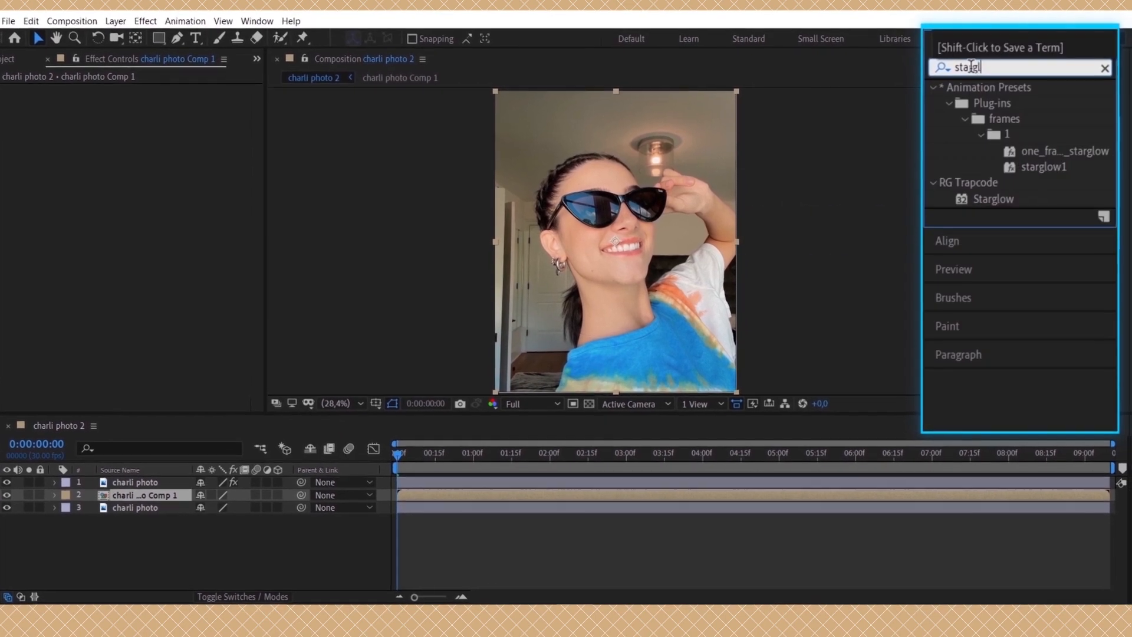
drag(994, 201, 786, 258)
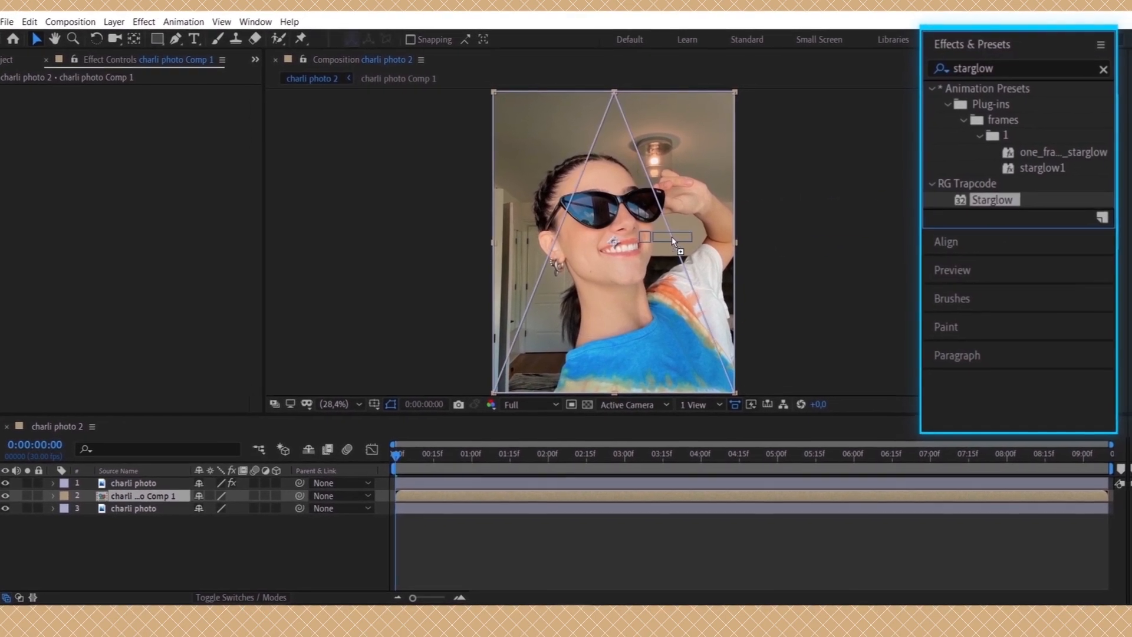
drag(671, 236, 672, 238)
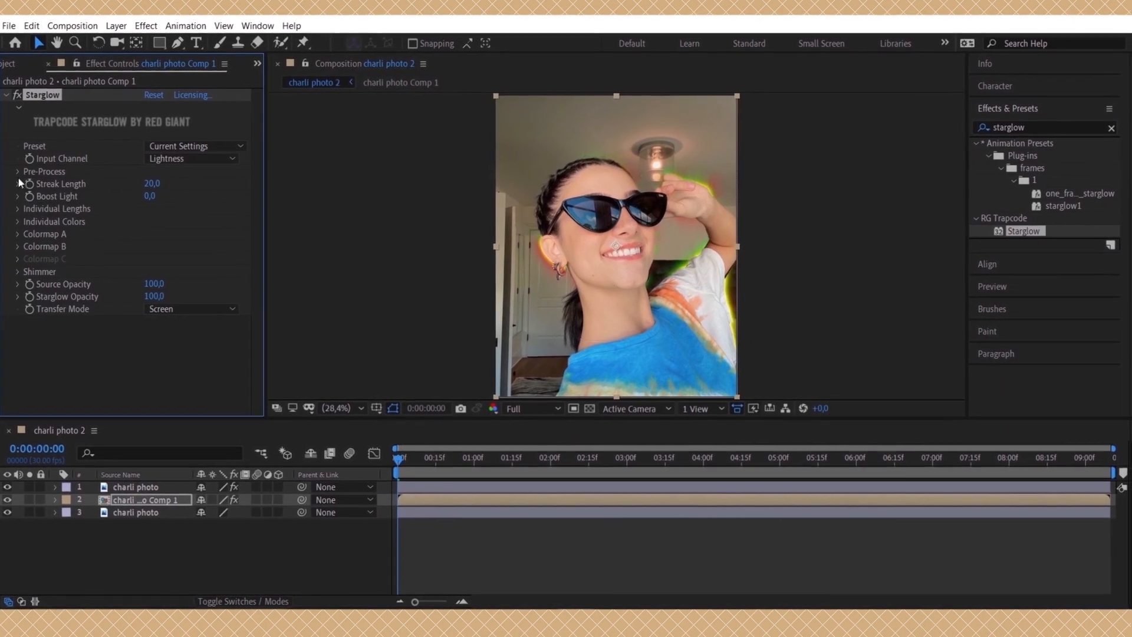
Set Starglow's Threshold Soft to 100 under Pre-Process and duplicate the effect
click(18, 171)
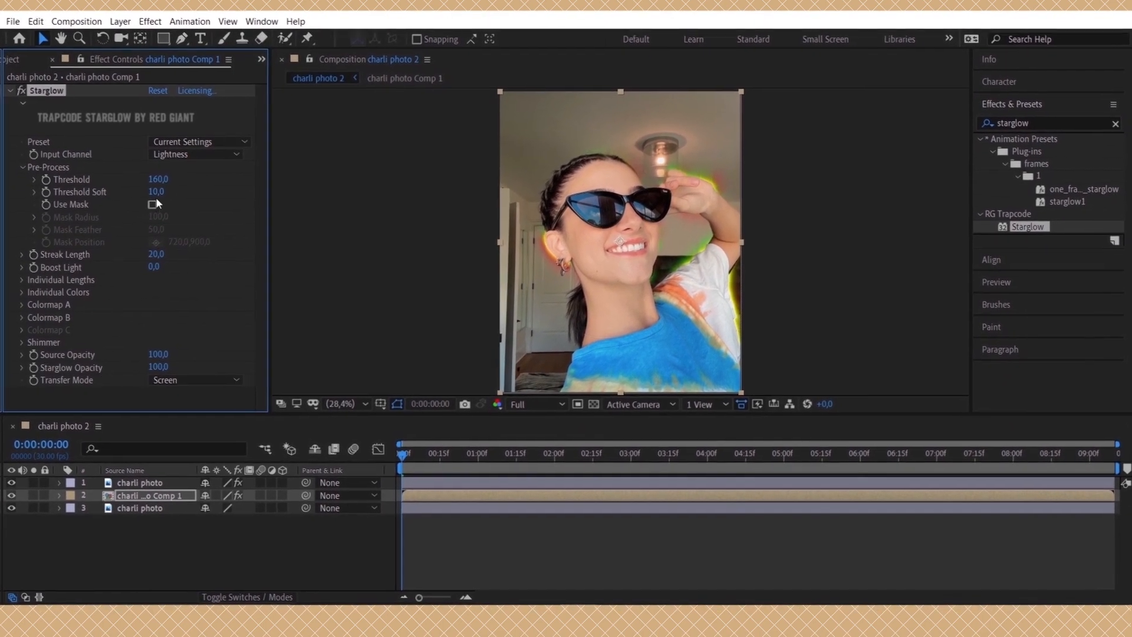
drag(155, 192, 789, 216)
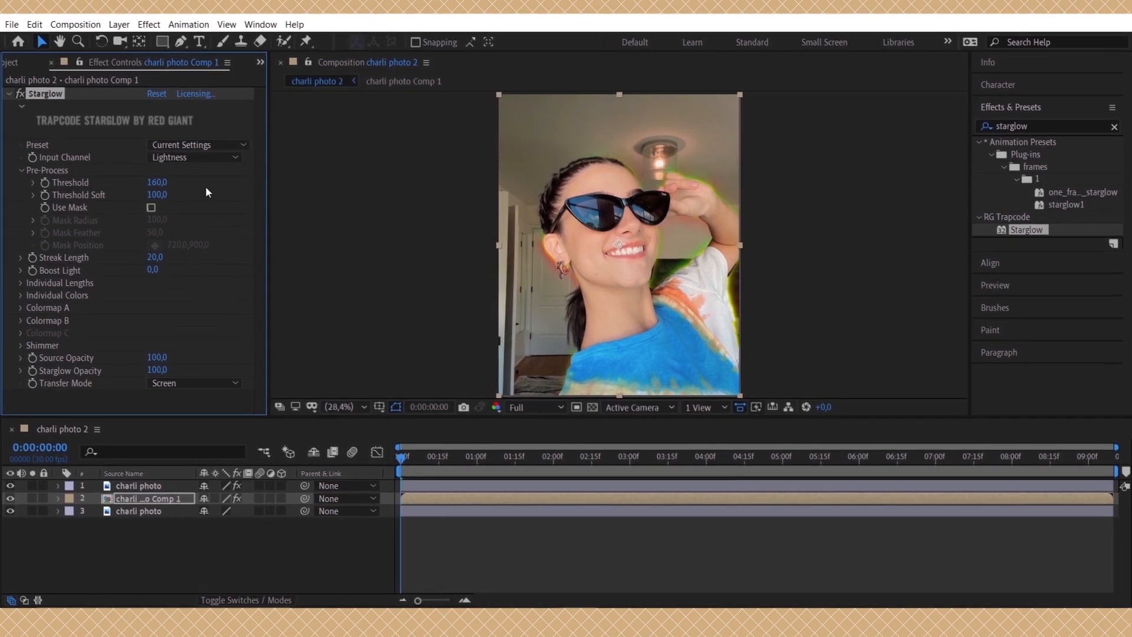
key(ctrl+d)
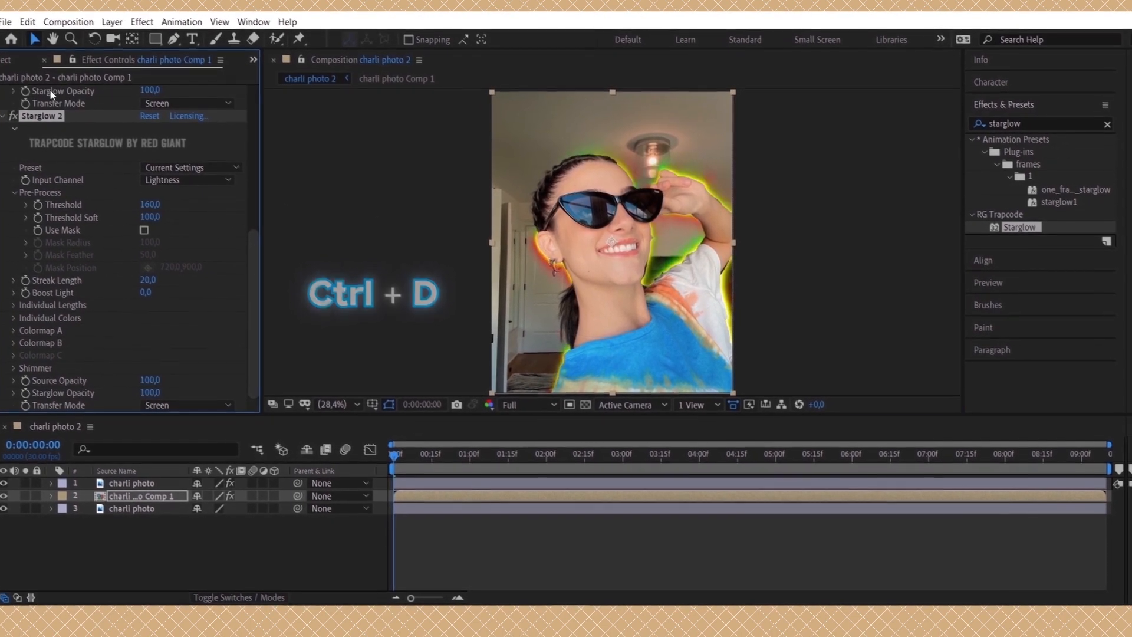
Apply the S_GlowAura effect to the pre-composed layer below the Starglow effects and look over its settings
click(1012, 123)
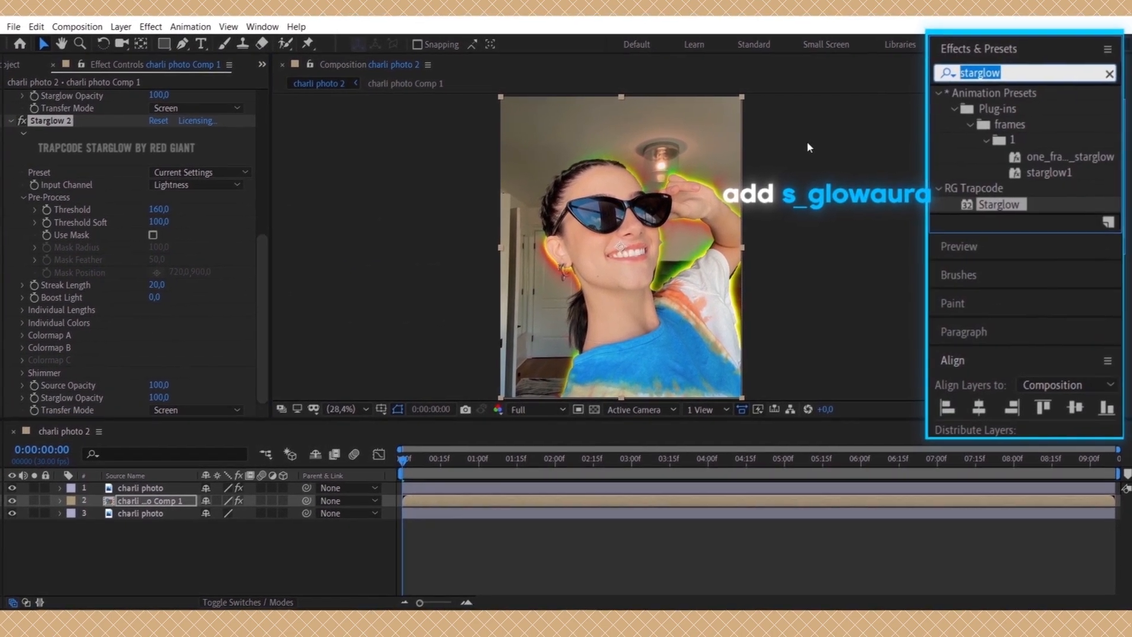
text(s_glow)
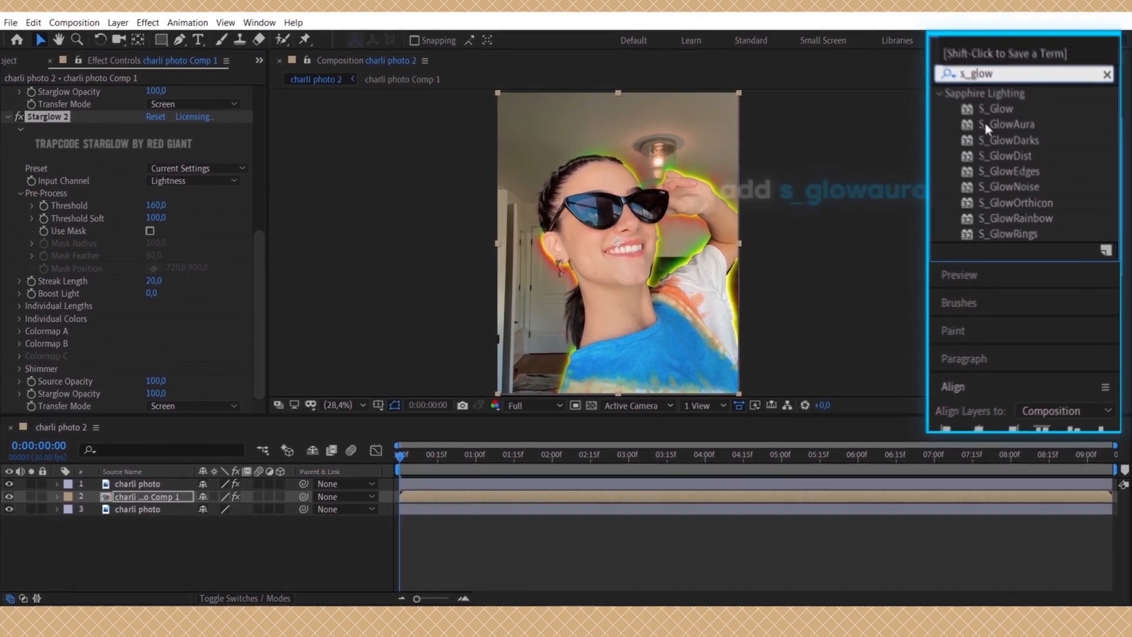
drag(985, 125, 484, 487)
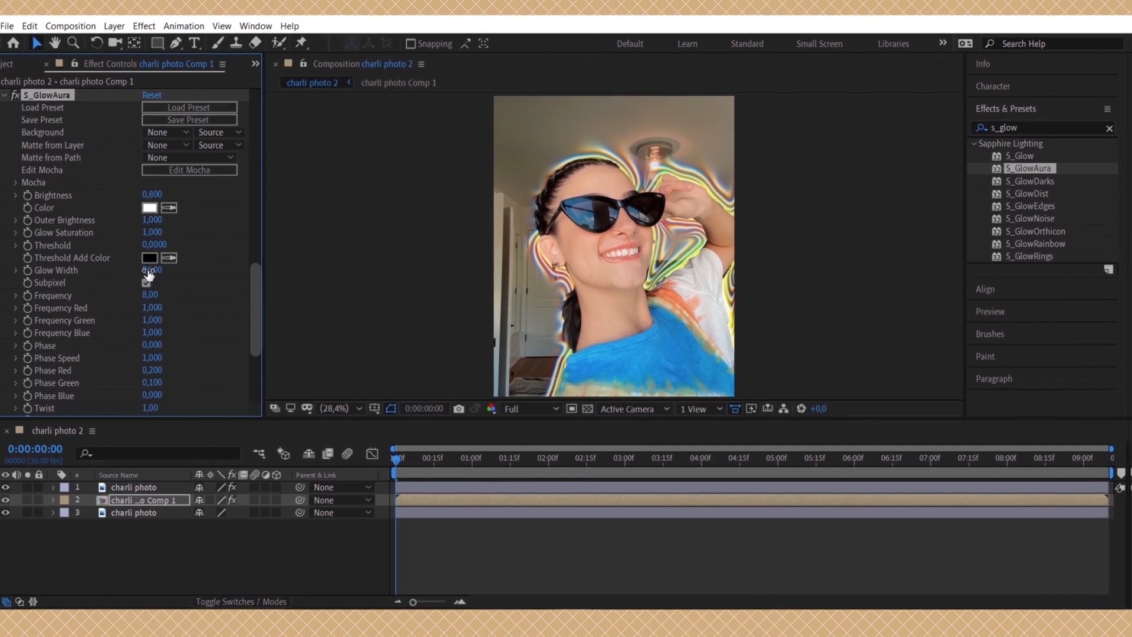
scroll(148, 274, up, 3)
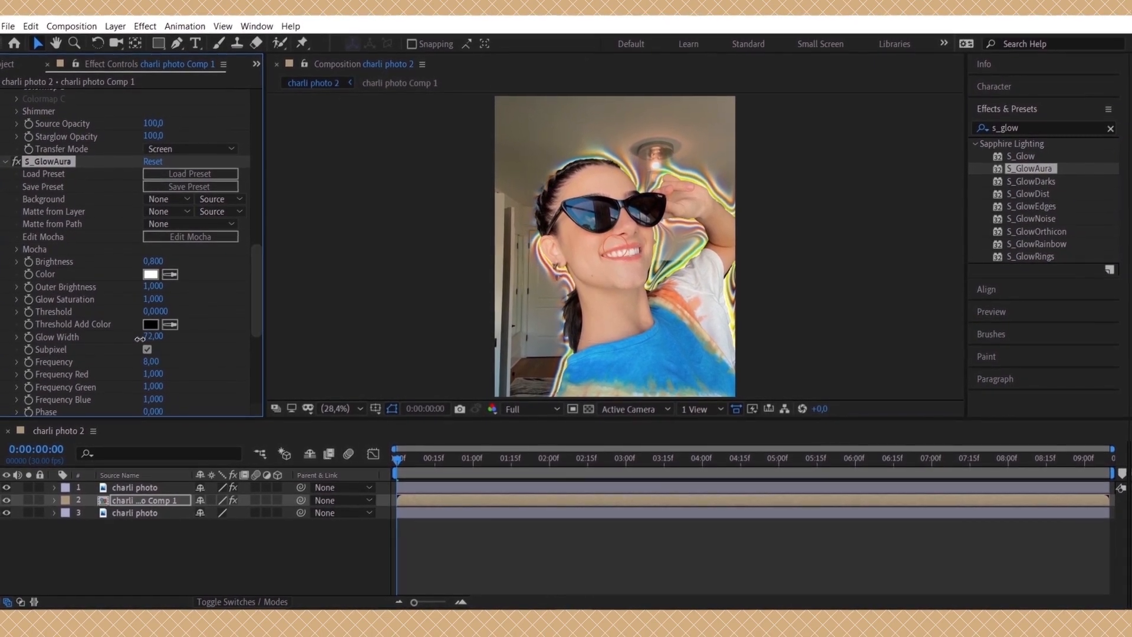
scroll(142, 335, up, 3)
click(1111, 129)
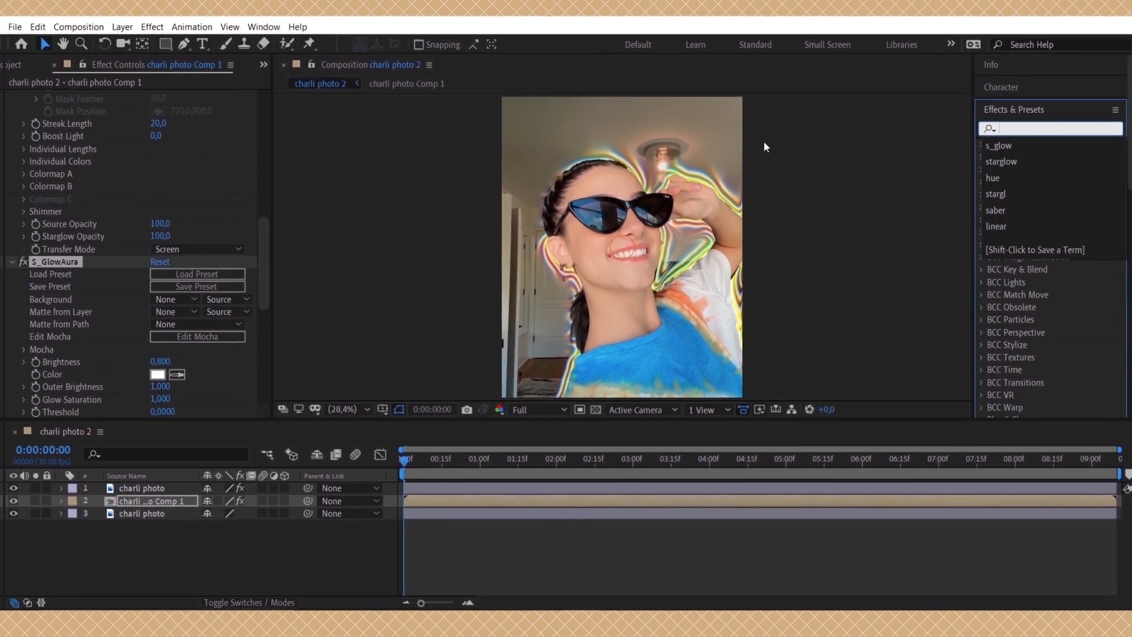
text(s_hu)
drag(1044, 156, 71, 255)
key(ctrl+z)
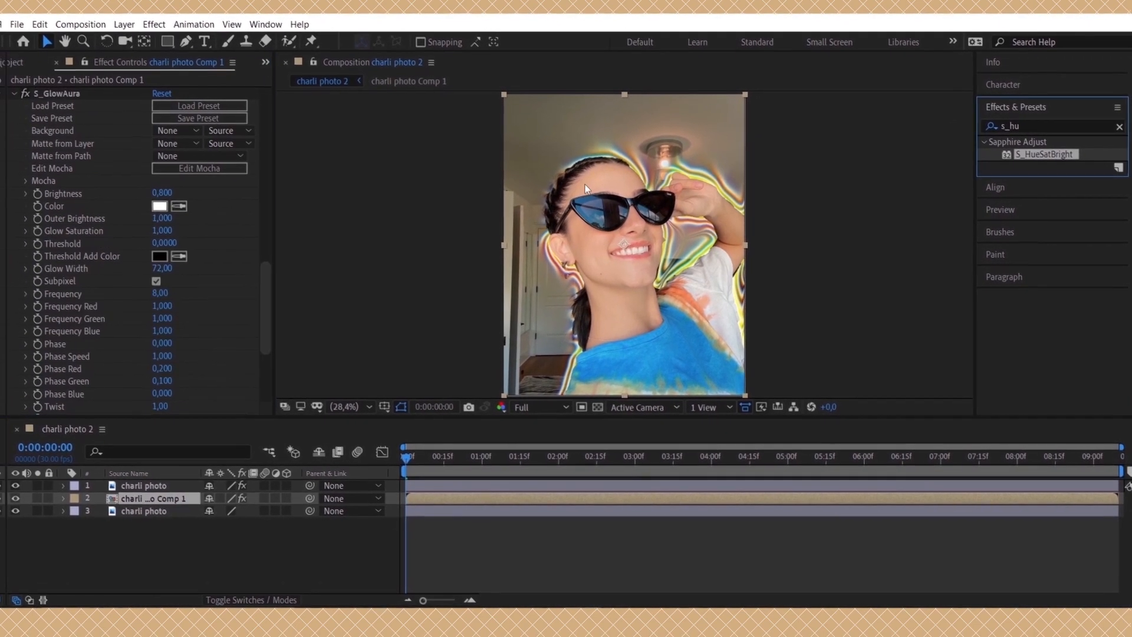
Apply Hue/Saturation directly above S_GlowAura, try a different Master Hue and undo the hue change
click(1119, 126)
text(hue)
drag(1057, 292, 77, 130)
mouse_move(158, 177)
mouse_down()
mouse_move(165, 189)
mouse_move(144, 189)
mouse_up()
key(ctrl+z)
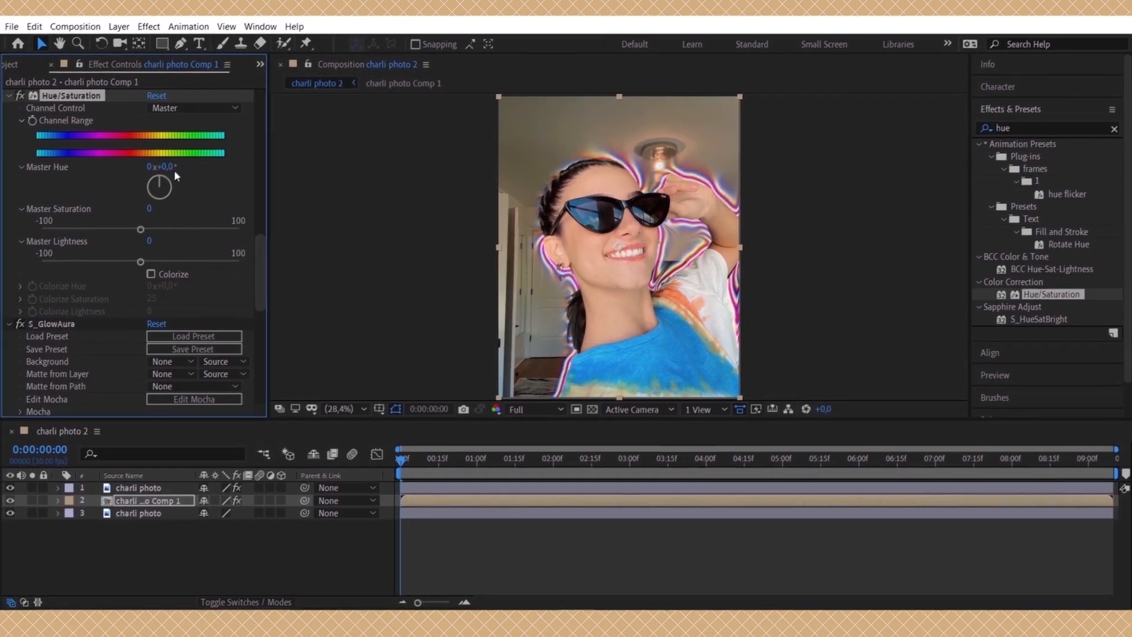
Set the second Starglow's Streak Length to 25 and the Hue/Saturation Master Hue to 151°, and look over the S_GlowAura settings
scroll(105, 182, up, 10)
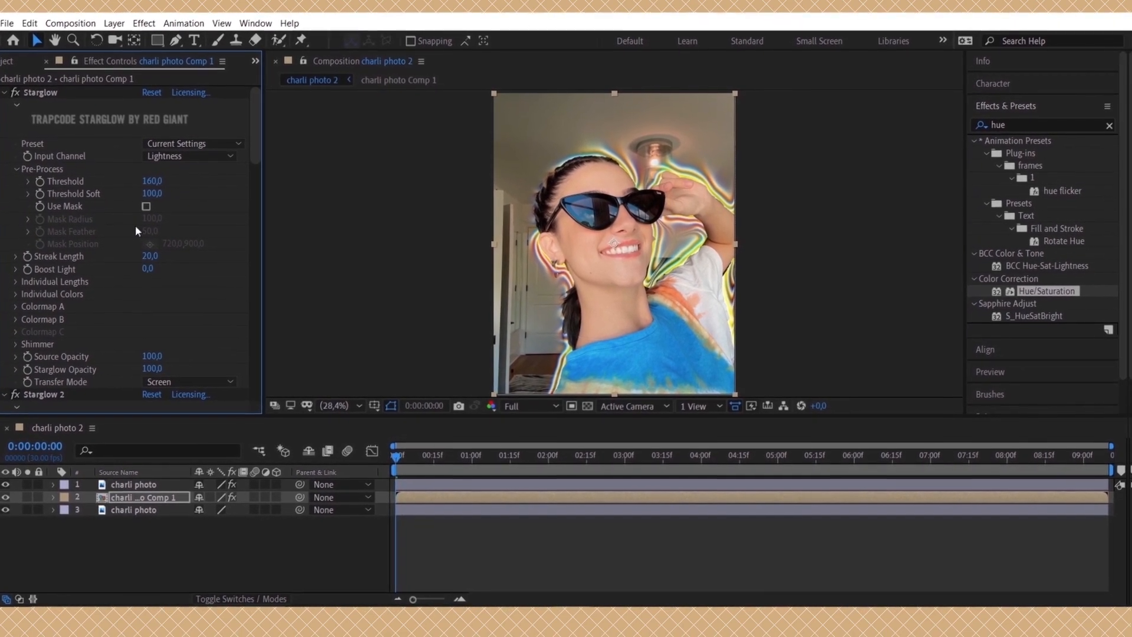
scroll(154, 295, down, 5)
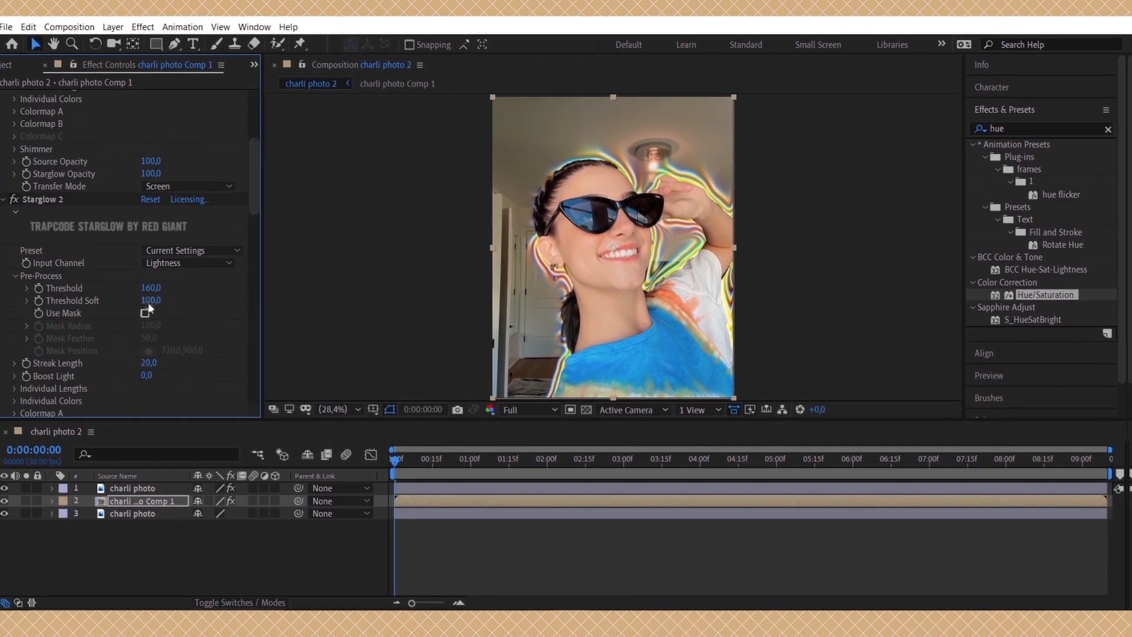
key(Return)
scroll(222, 346, down, 5)
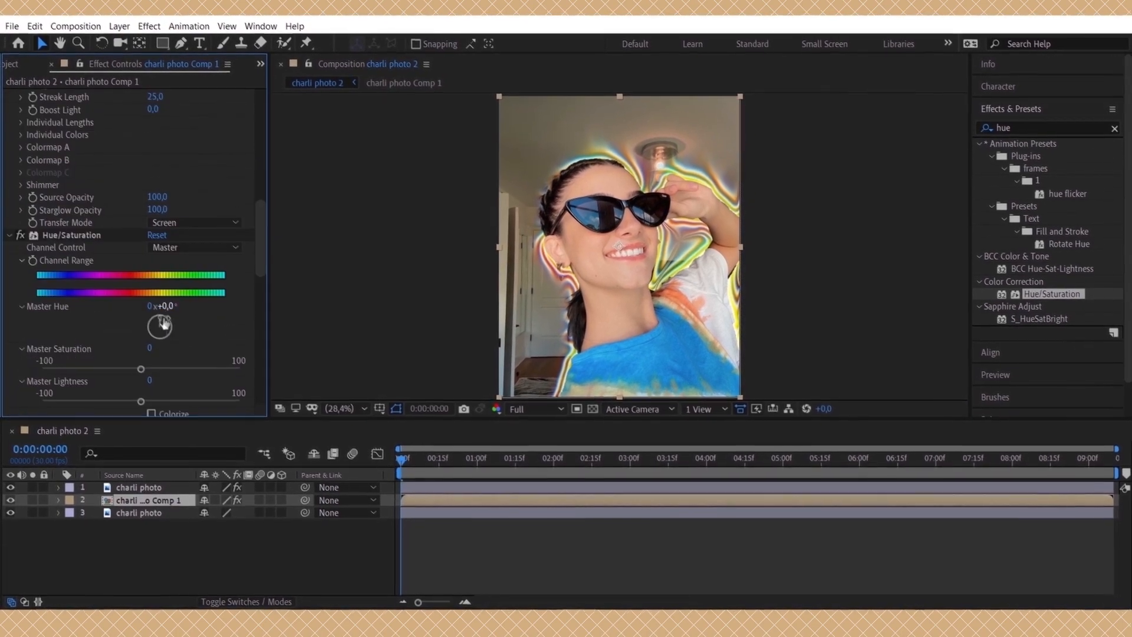
drag(165, 339, 169, 342)
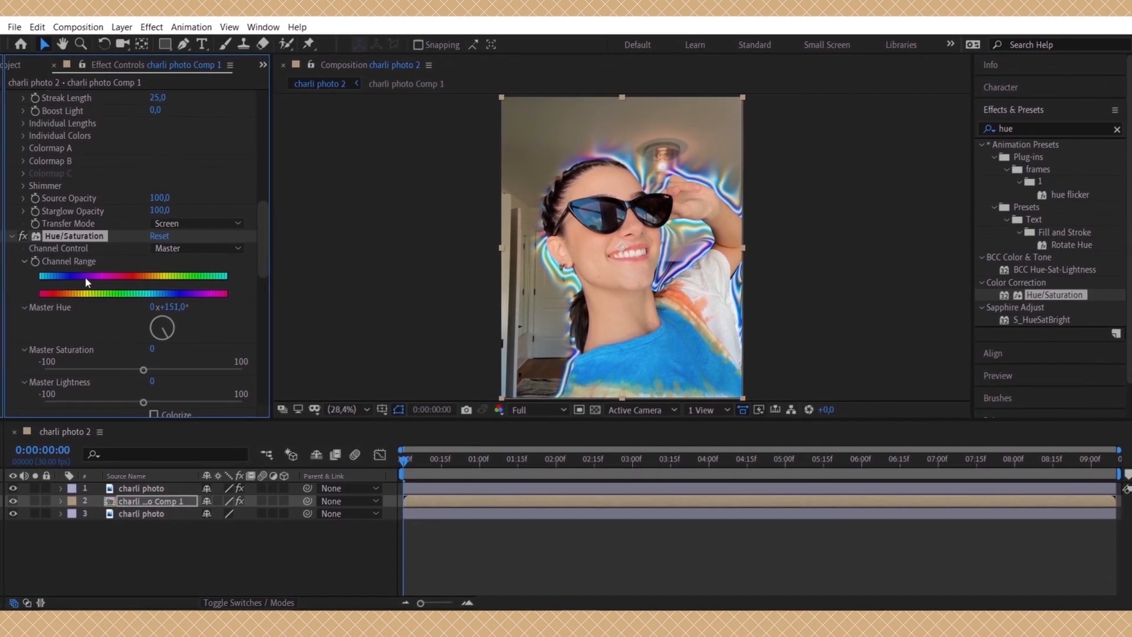
scroll(81, 288, down, 3)
scroll(82, 292, down, 10)
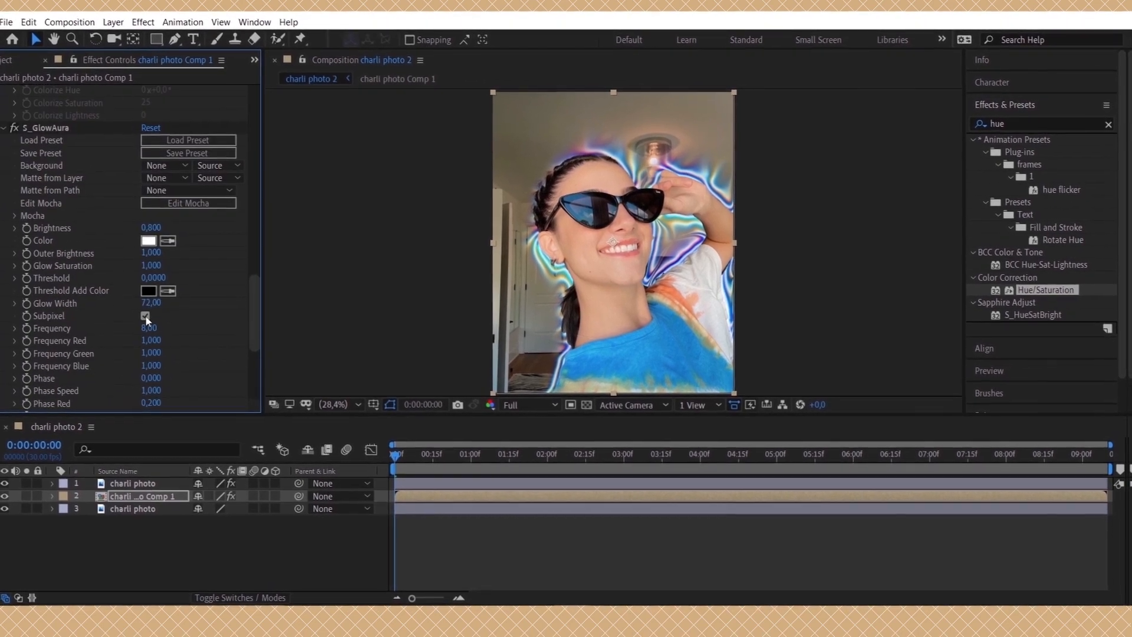
scroll(66, 261, up, 15)
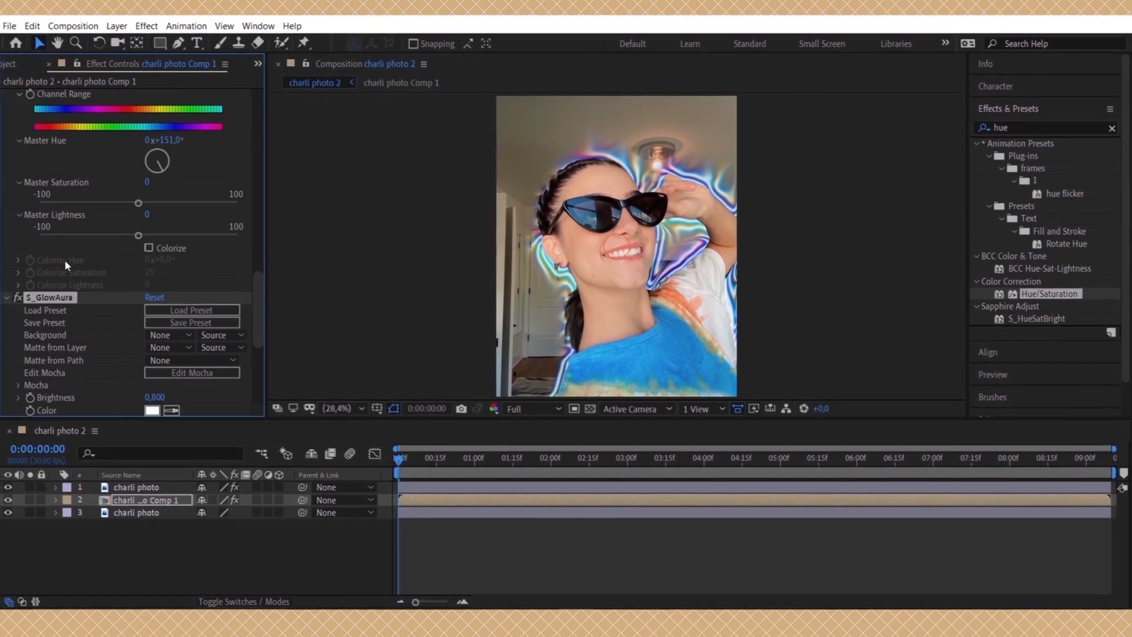
scroll(472, 265, down, 2)
Duplicate the cut-out charli photo layer and pre-compose the duplicate as charli photo Comp 1, moving all attributes into it
click(417, 456)
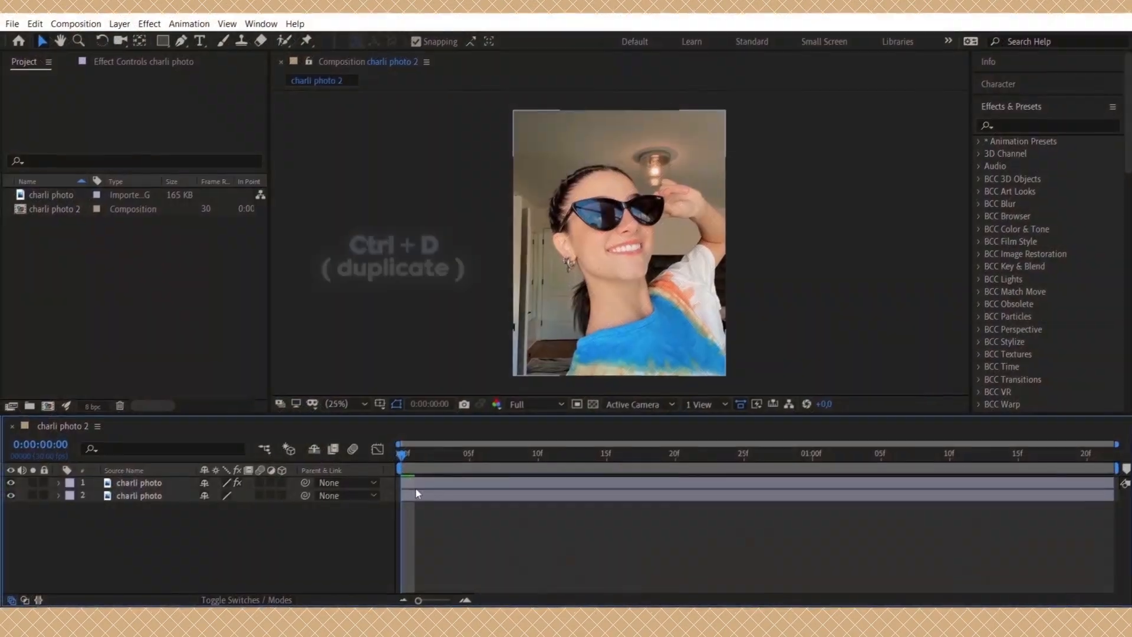
click(413, 485)
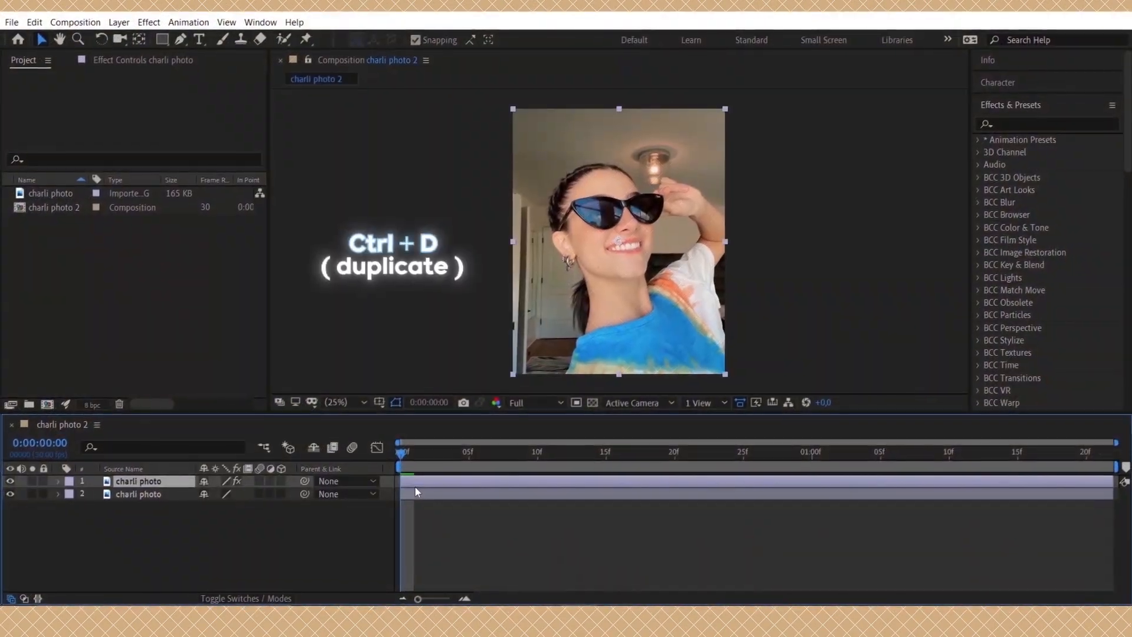
key(ctrl+d)
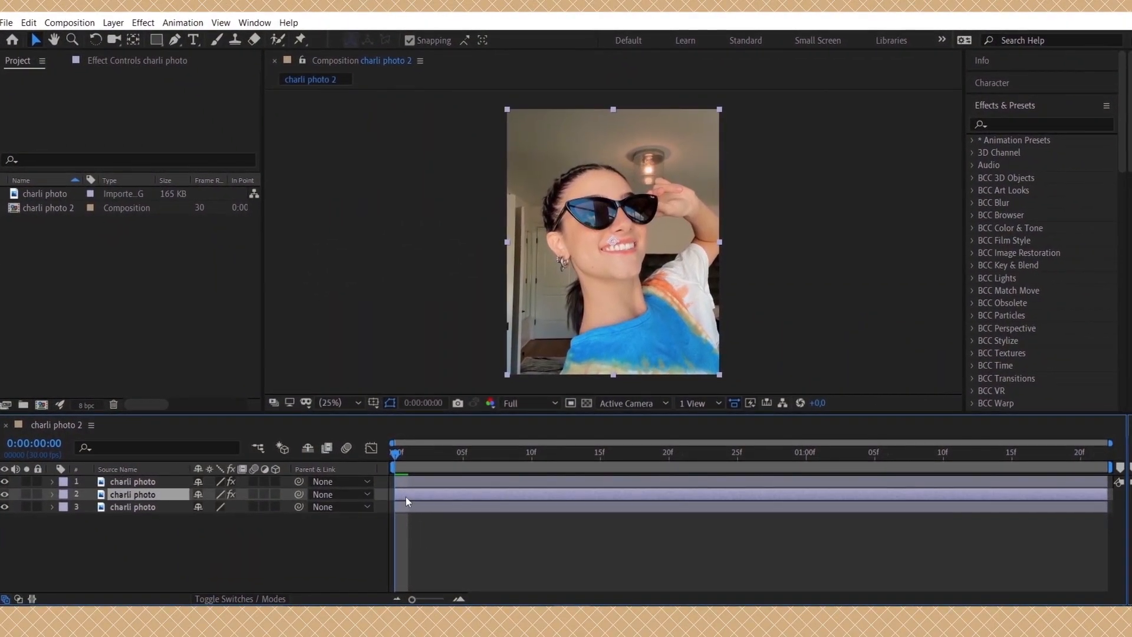
right_click(411, 495)
click(457, 440)
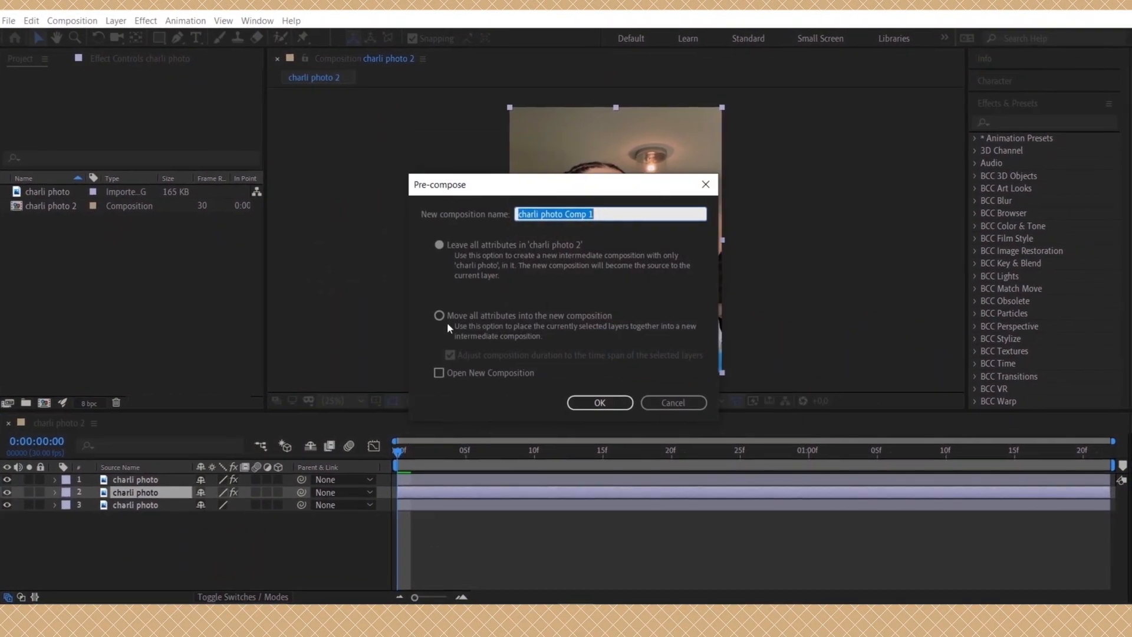
click(572, 402)
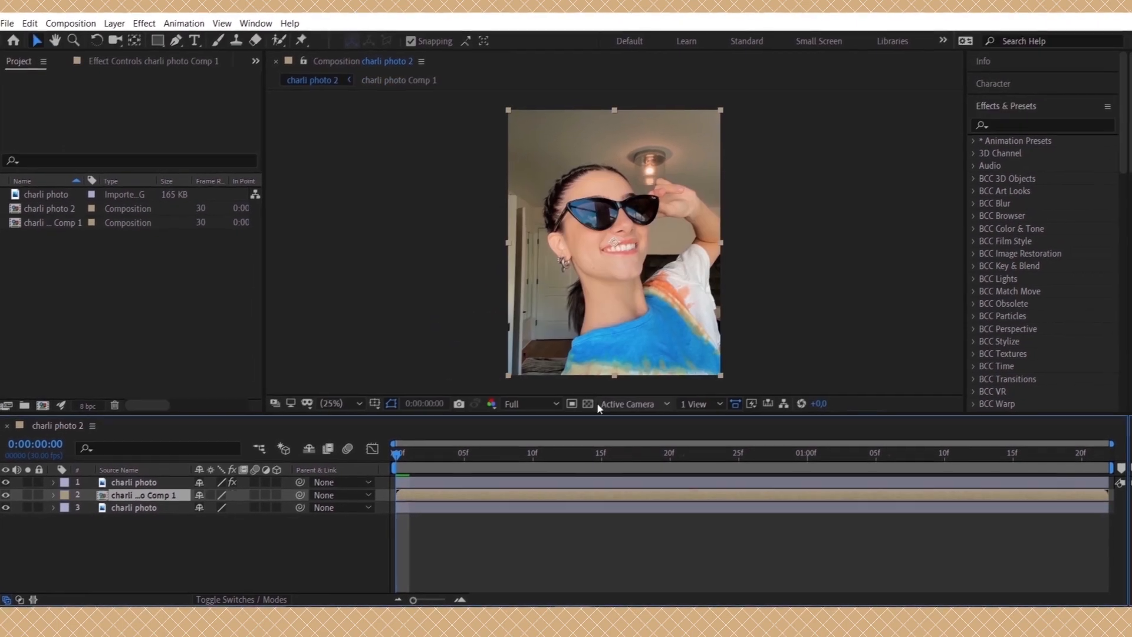
Auto-trace the alpha channel of the charli photo Comp 1 layer for the current frame to create outline masks
click(115, 24)
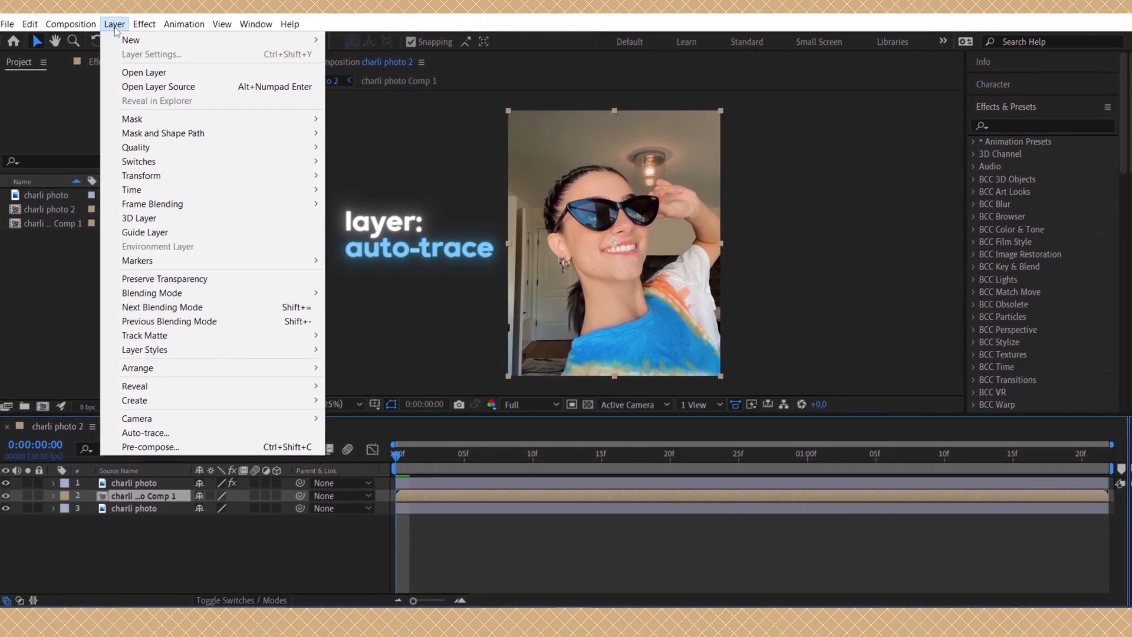
click(147, 434)
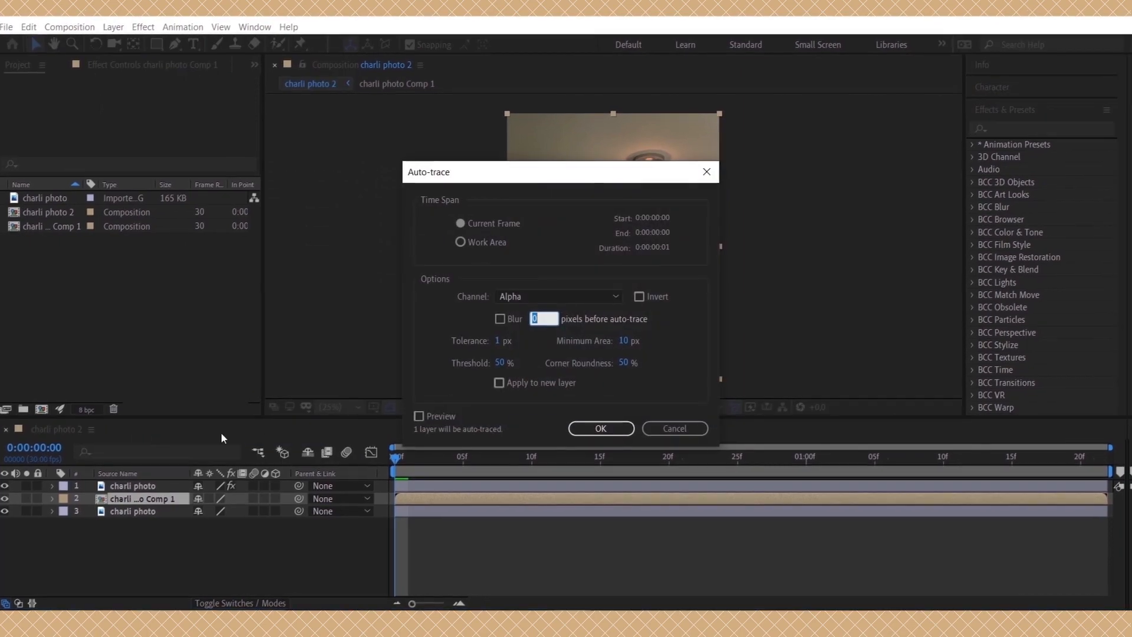
click(585, 425)
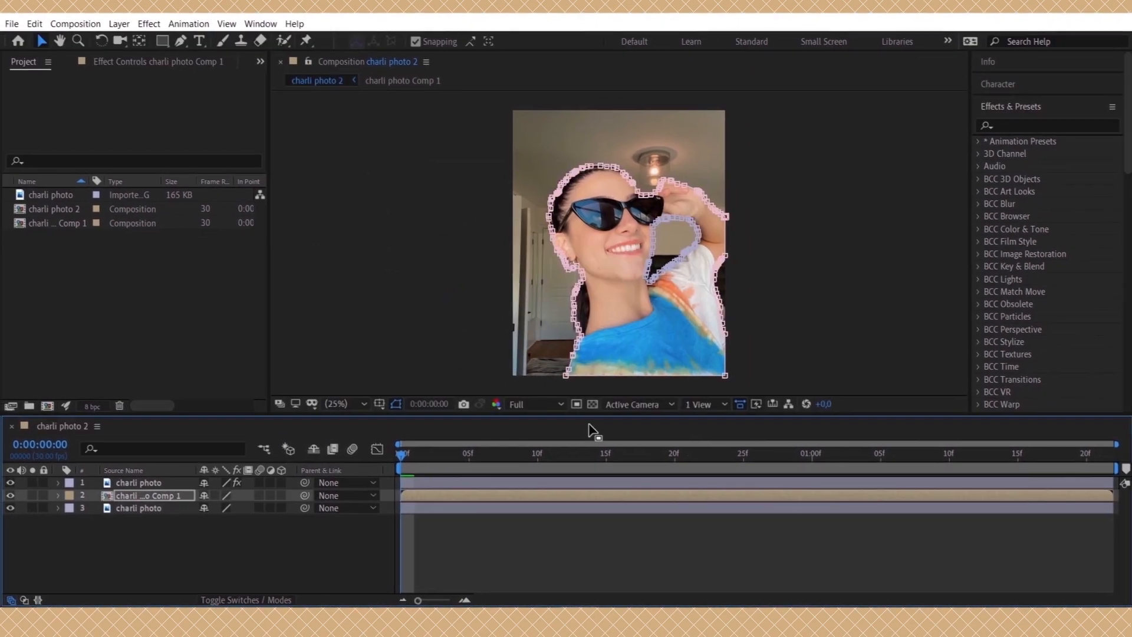
Find the Saber effect and apply it to the auto-traced charli photo Comp 1 layer, dismissing any plug-in error
click(1041, 125)
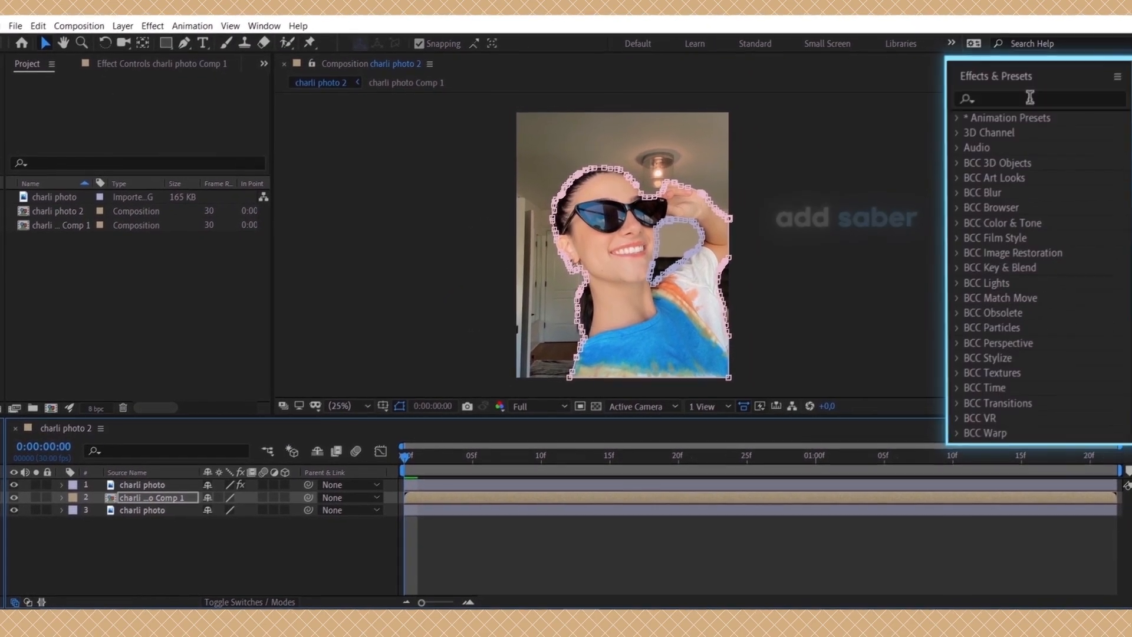
text(saber)
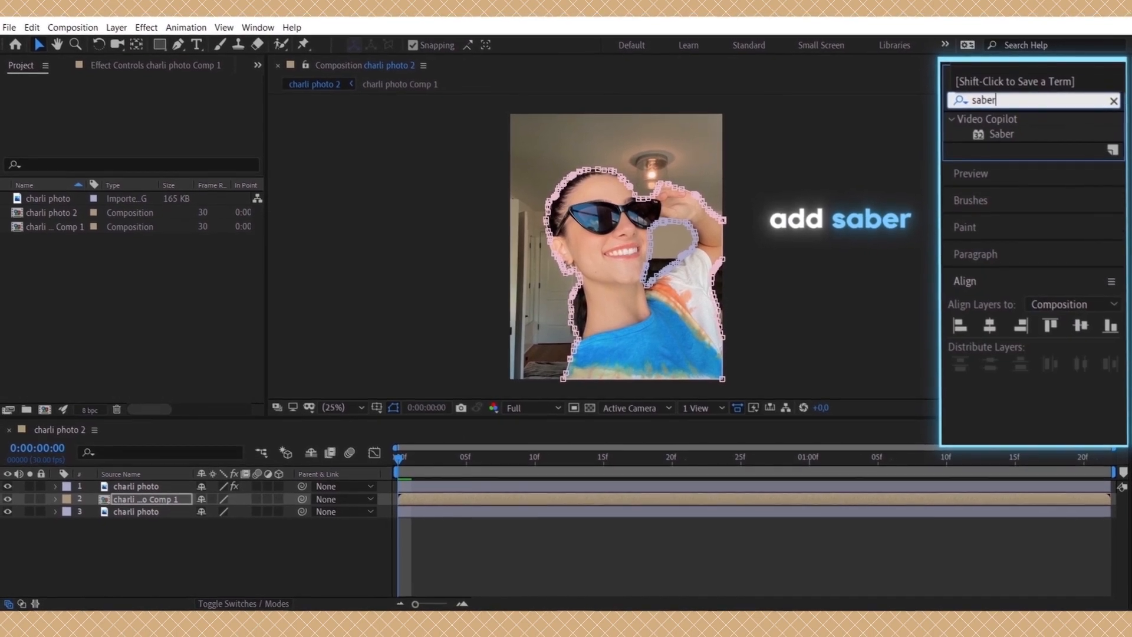
drag(1017, 128, 417, 499)
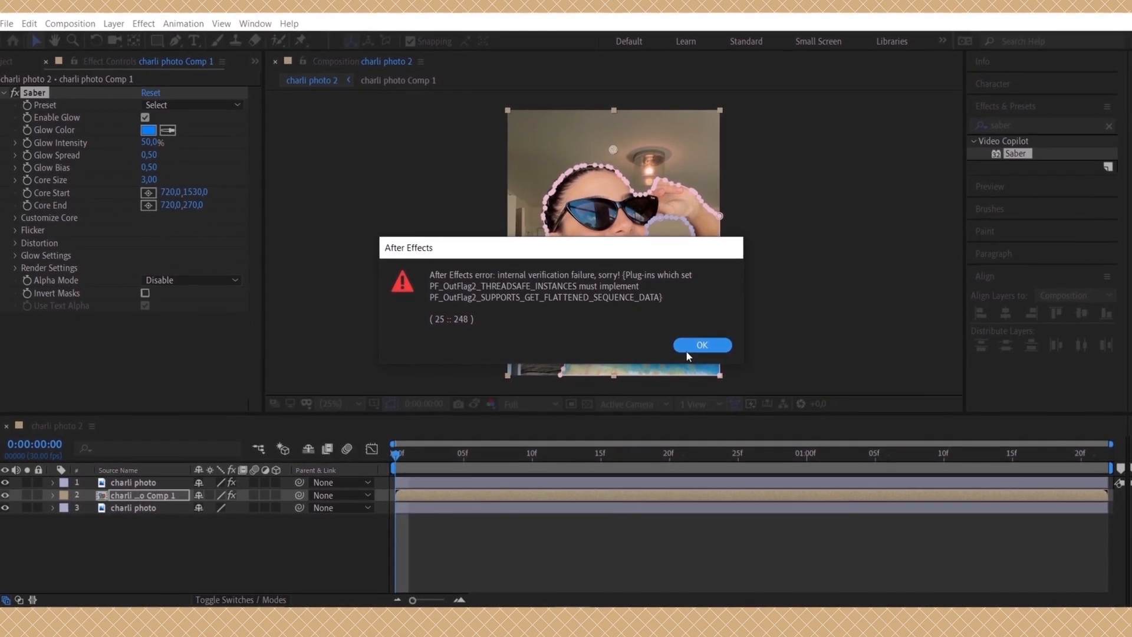
click(689, 351)
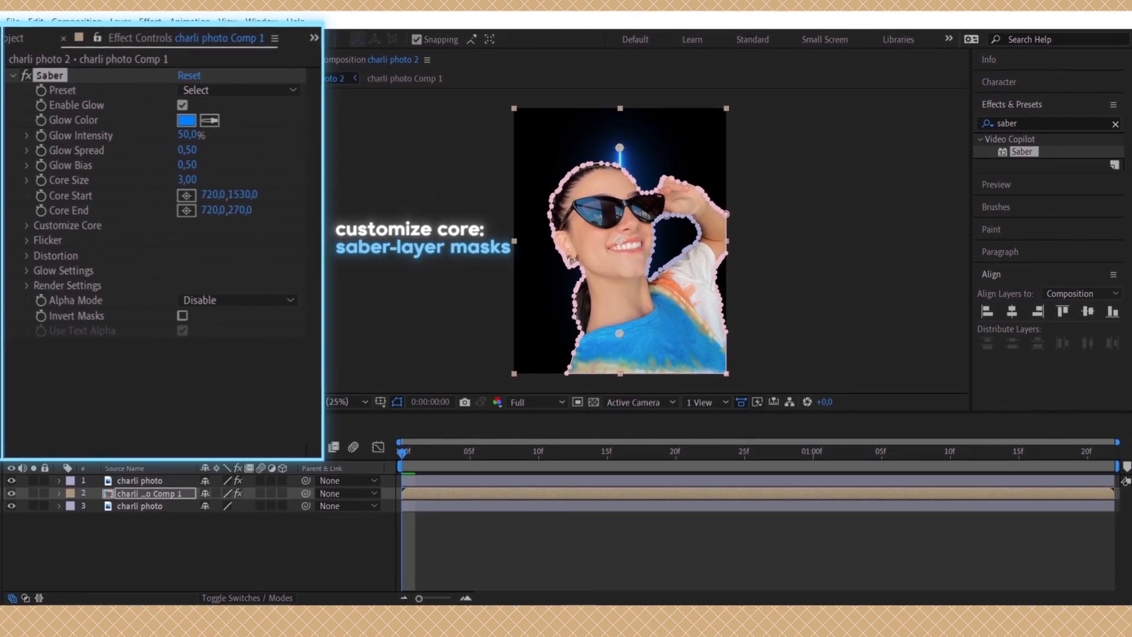
Solo the charli photo Comp 1 layer and set Saber's Core Type to Layer Masks under Customize Core
click(29, 492)
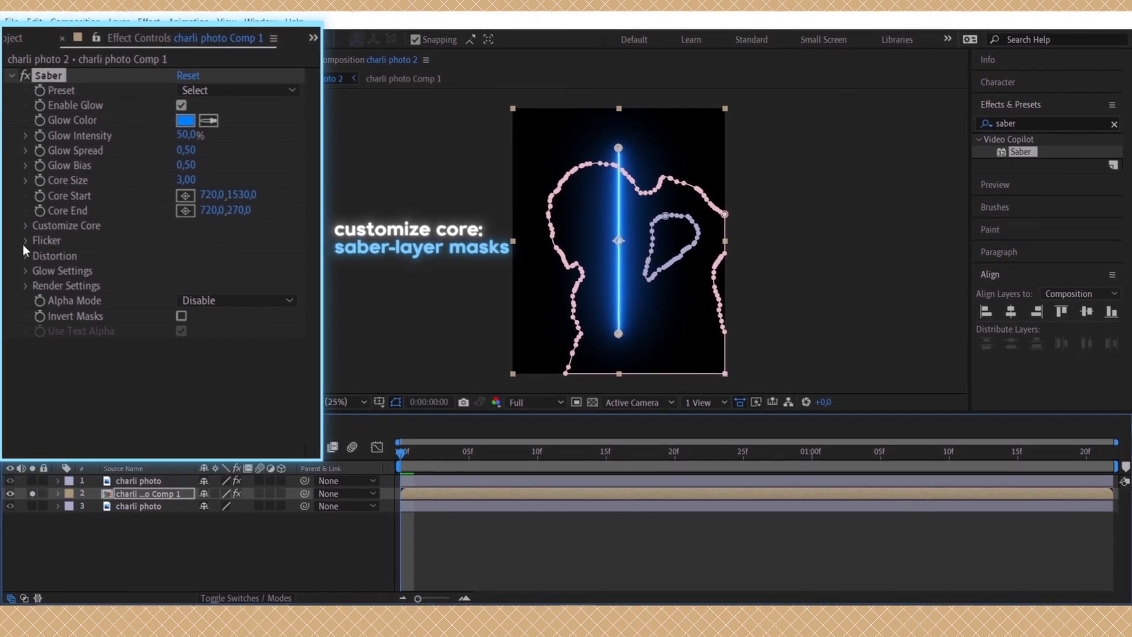
click(24, 233)
click(216, 243)
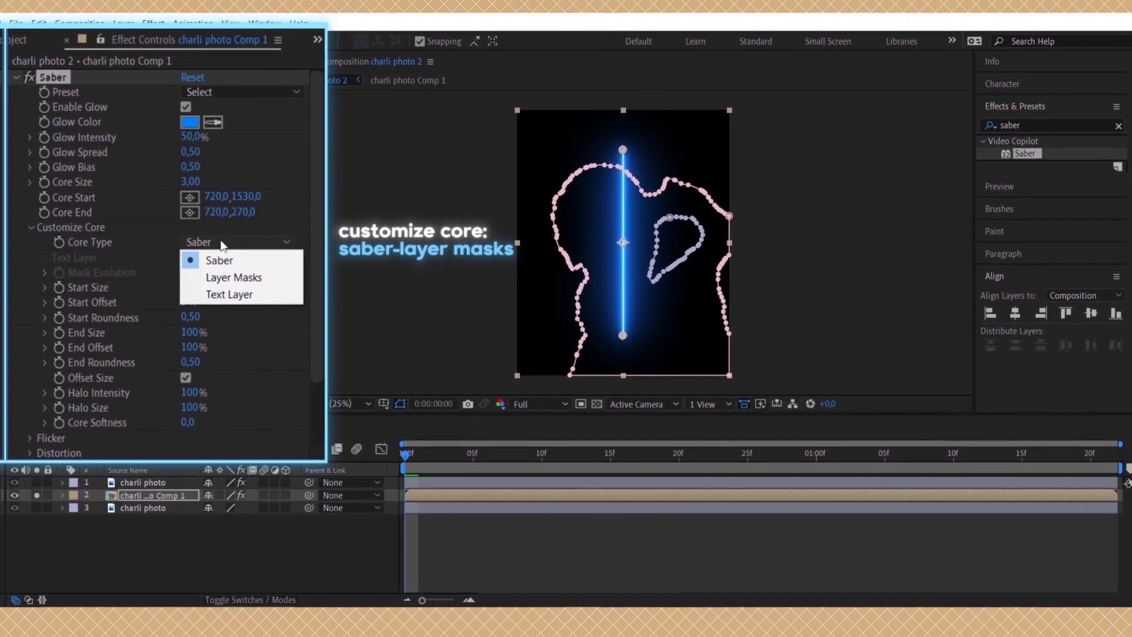
click(213, 277)
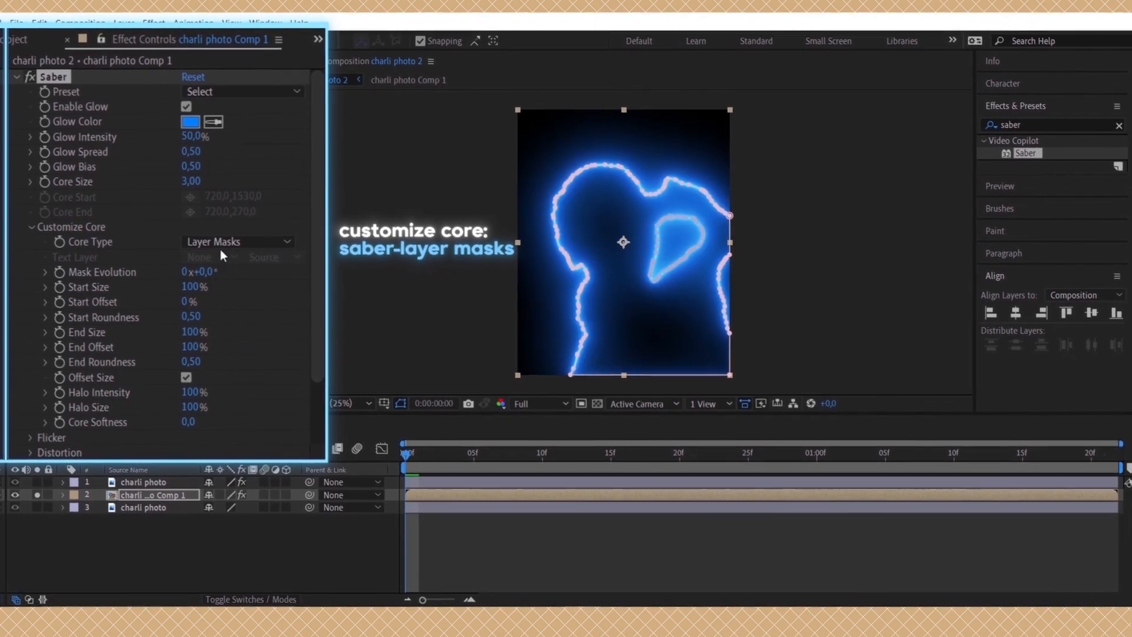
click(26, 227)
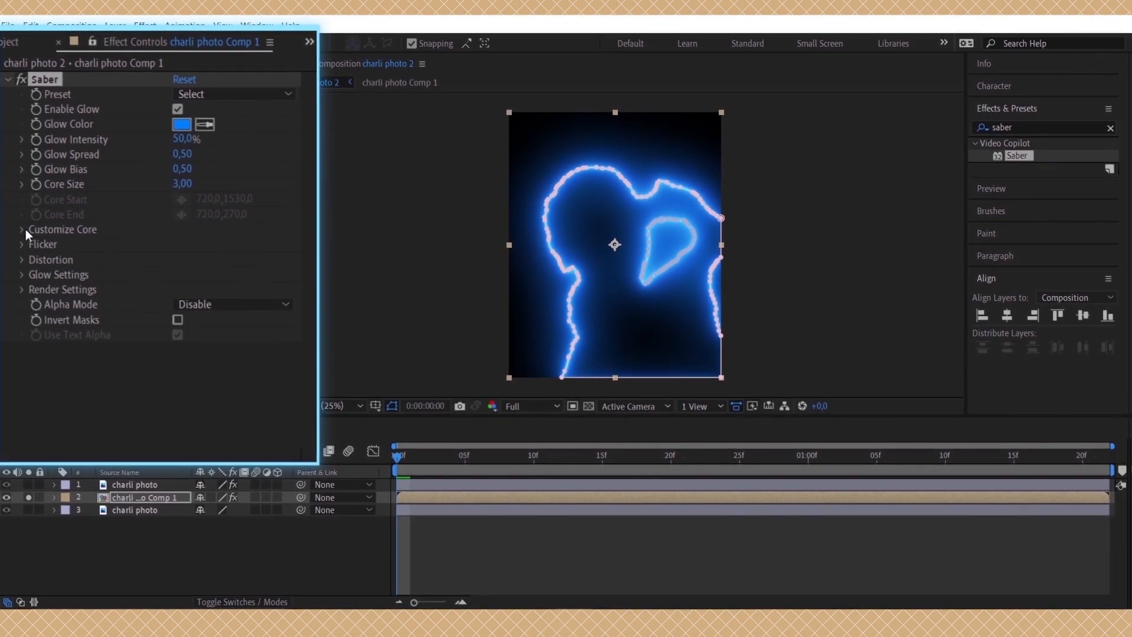
Choose the Energy preset for Saber and turn off the solo on the charli photo Comp 1 layer
click(188, 93)
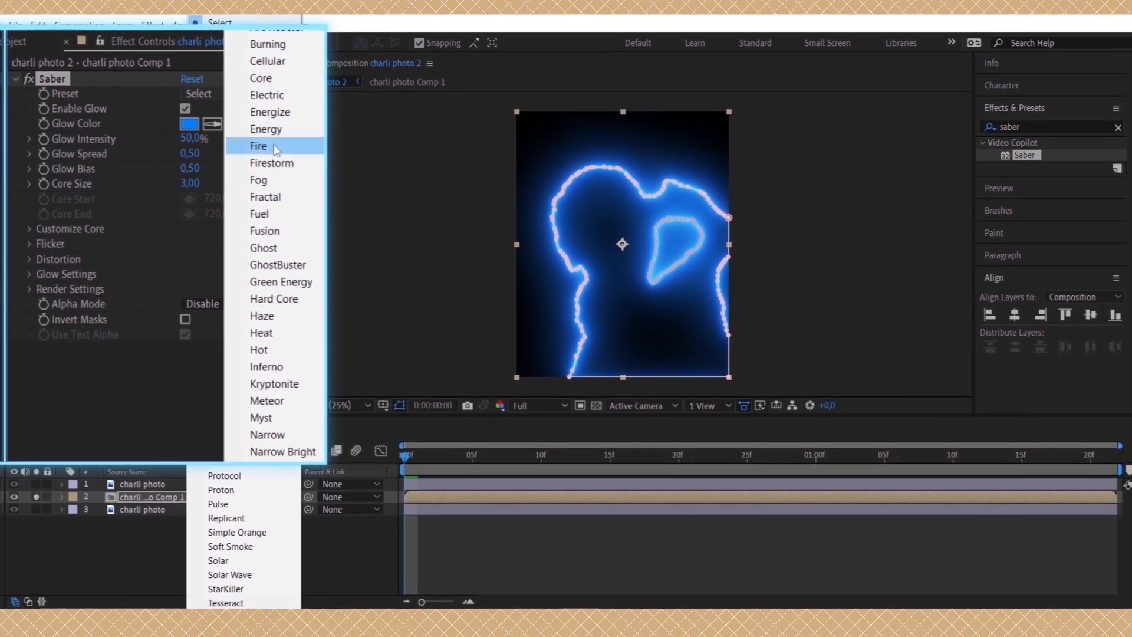
click(263, 130)
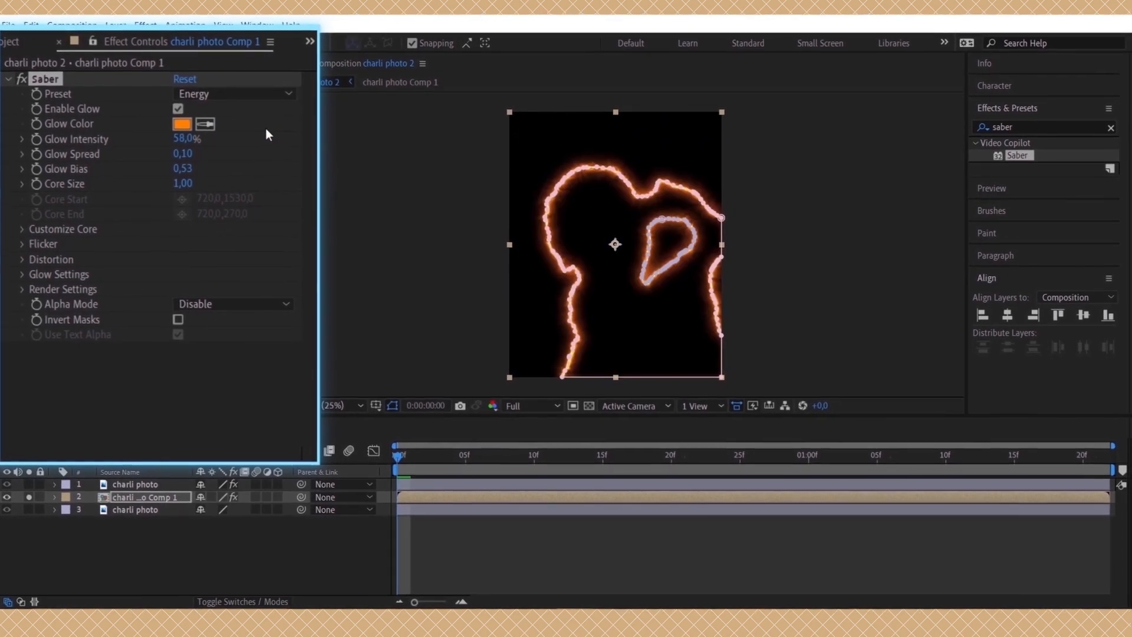
click(12, 510)
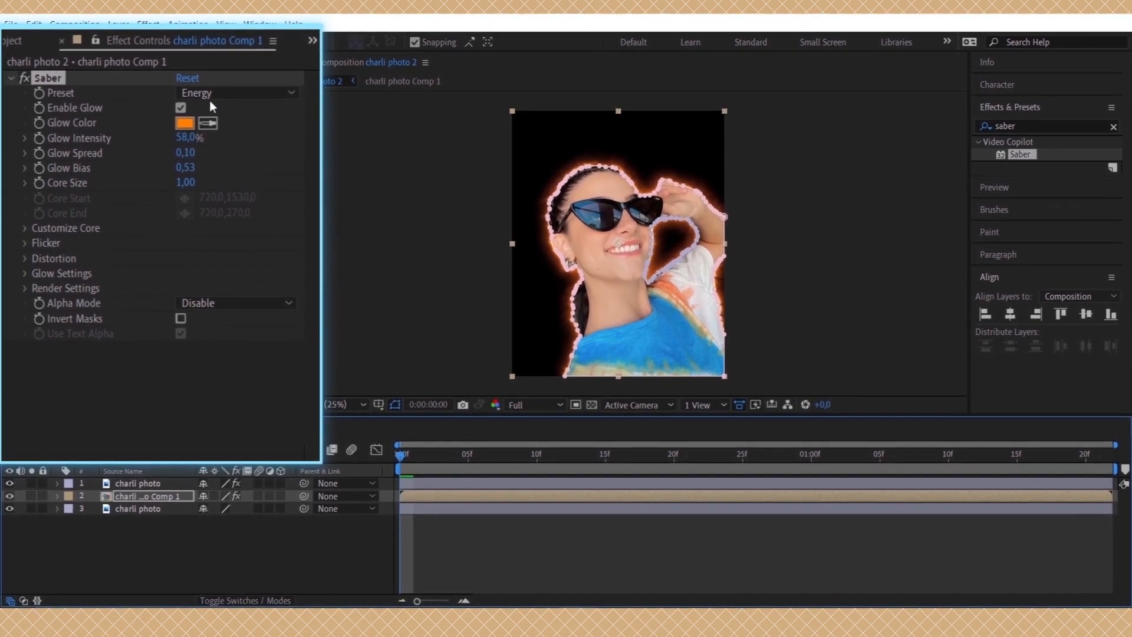
Set Saber's Composite Settings to Transparent under Render Settings and deselect the layer
click(23, 289)
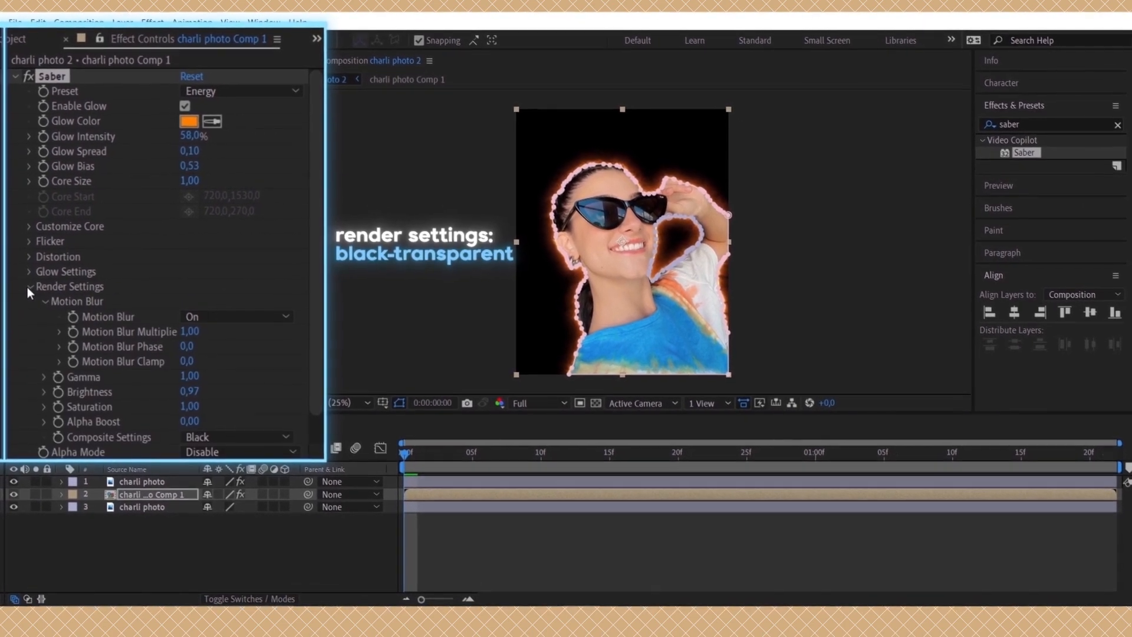
click(210, 440)
click(224, 457)
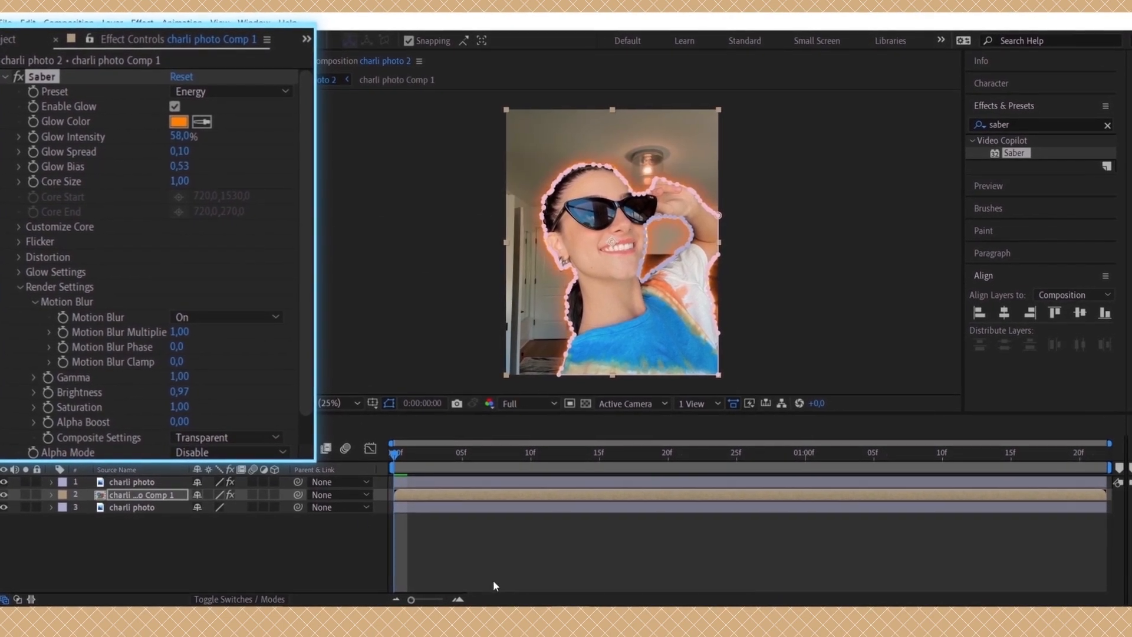
click(493, 579)
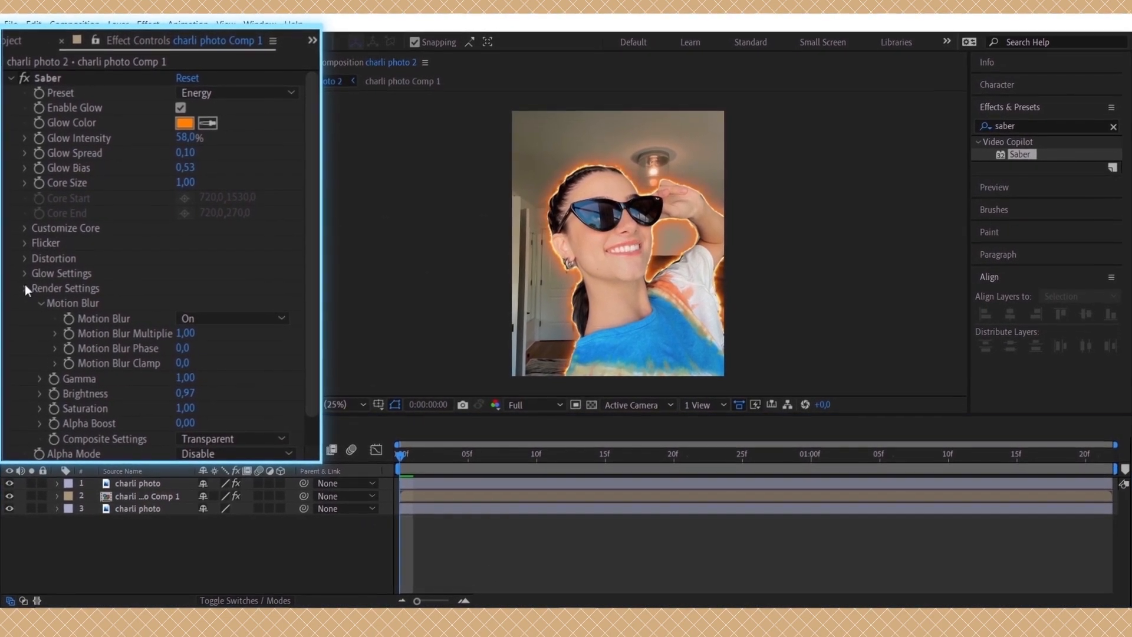
Try Saber's Electric and Fire presets on the outline and return to the Energy preset
click(243, 93)
click(253, 131)
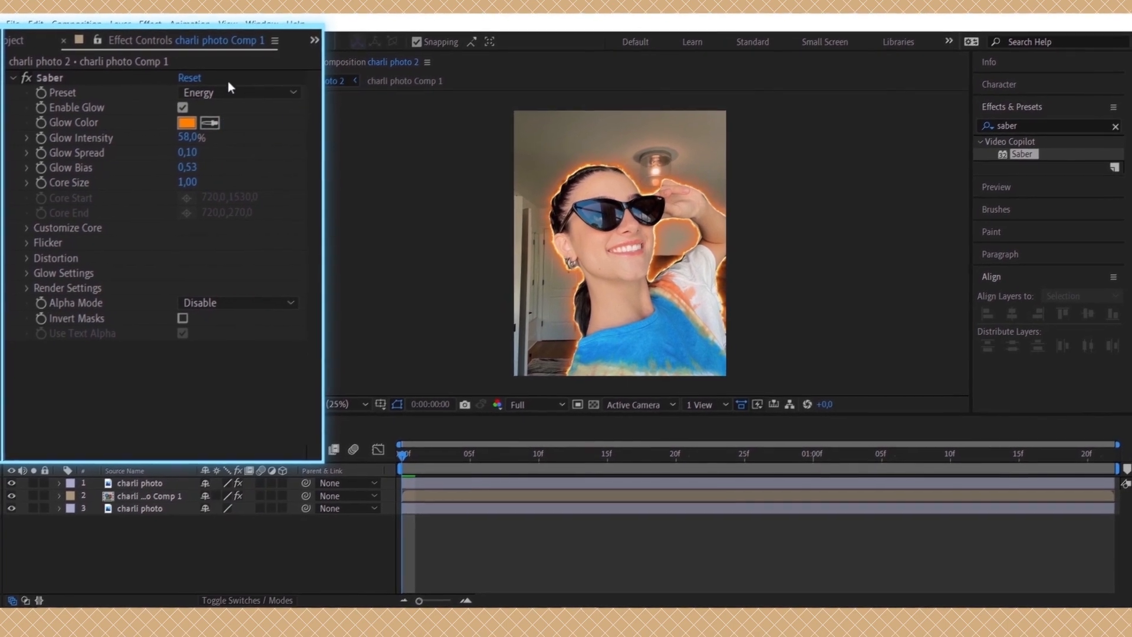
click(225, 90)
click(224, 92)
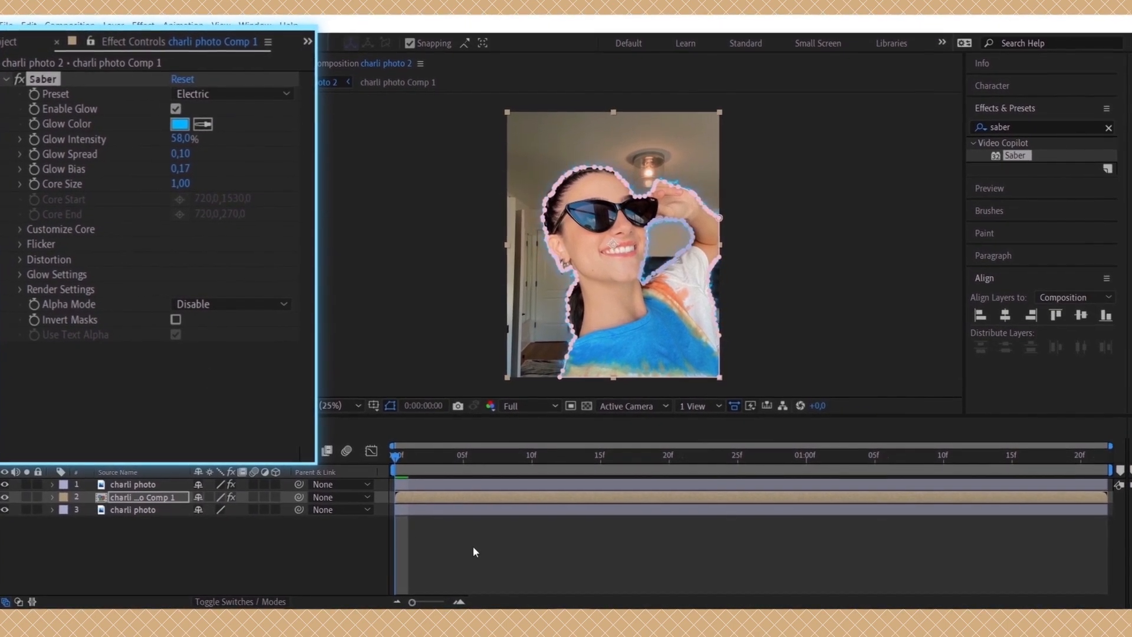
click(224, 90)
click(260, 144)
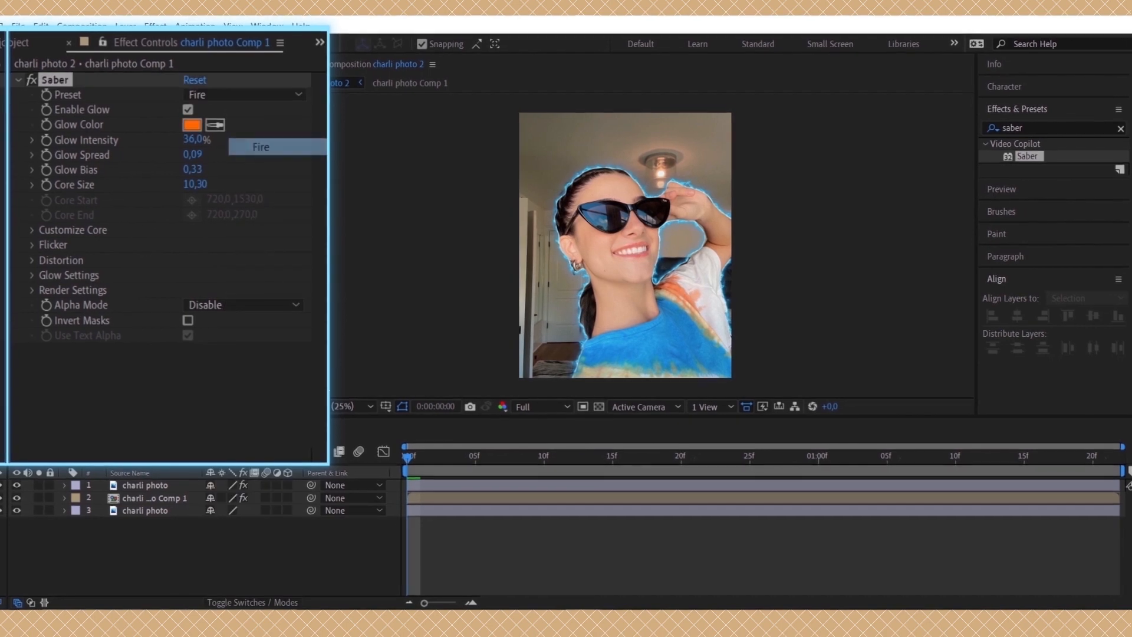
click(467, 556)
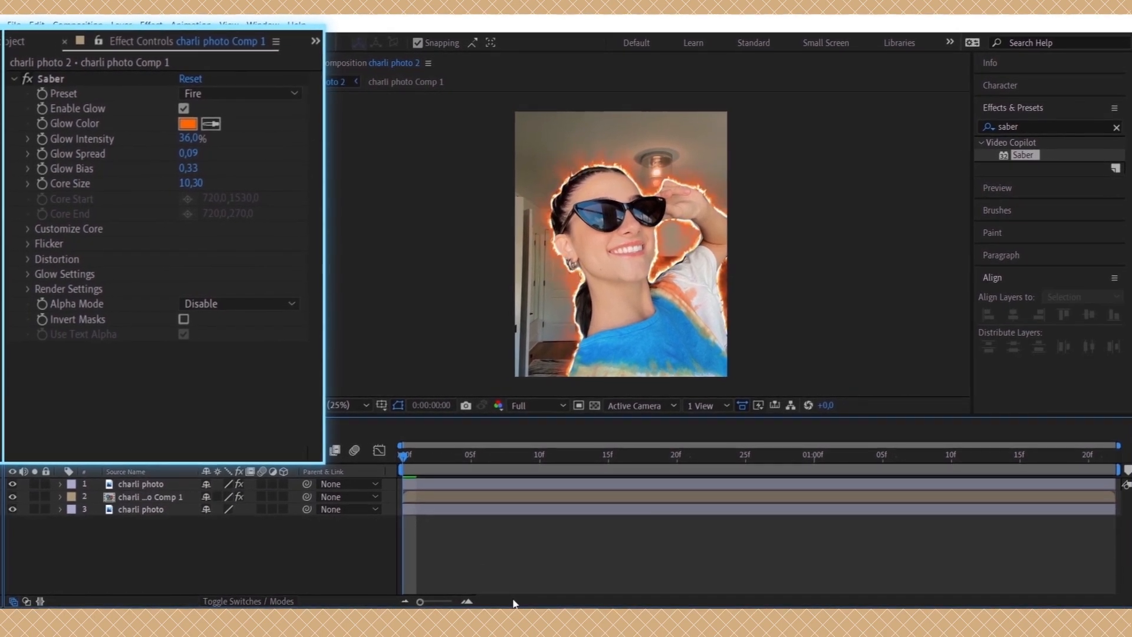
click(203, 95)
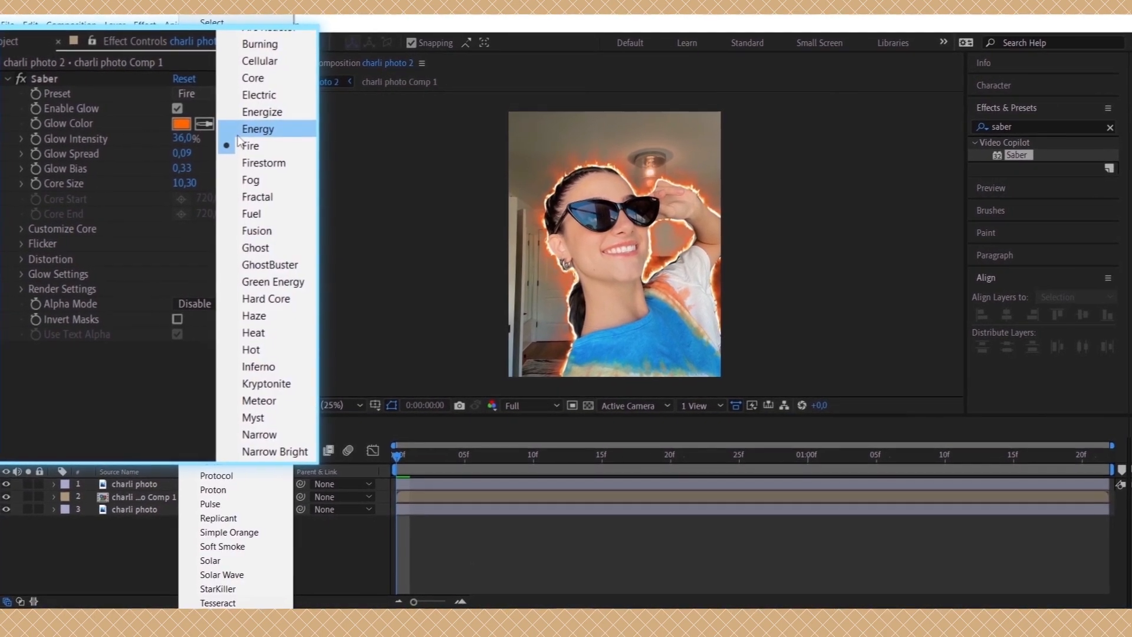
click(243, 129)
click(494, 551)
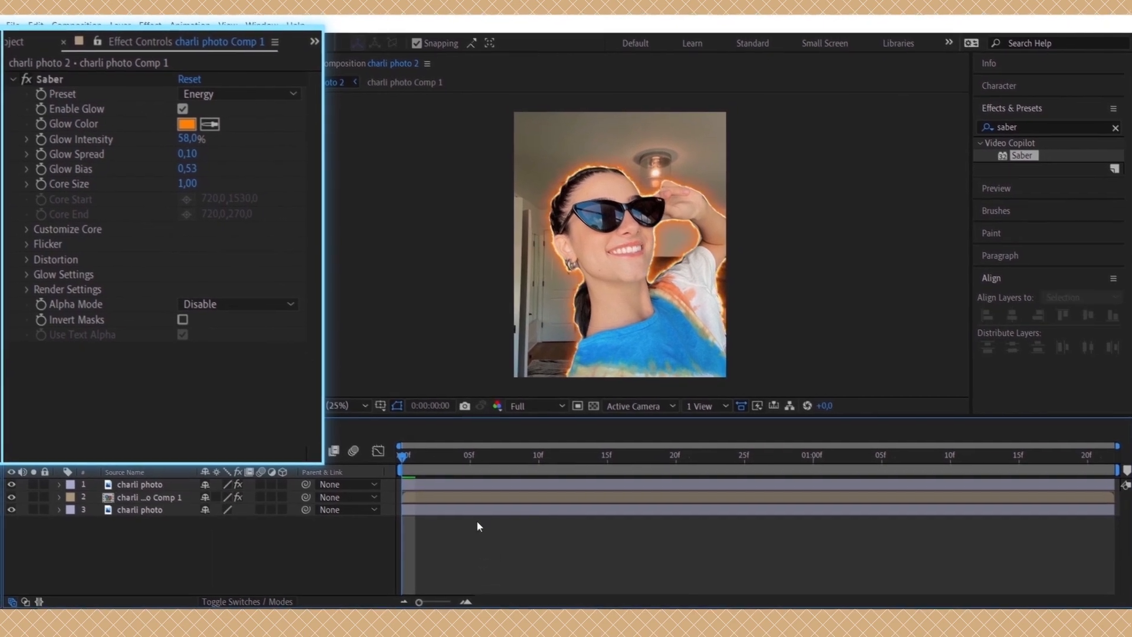
Change Saber's Glow Color to blue 2194D3, deselect the layer and scrub through the timeline to preview the outline
click(189, 126)
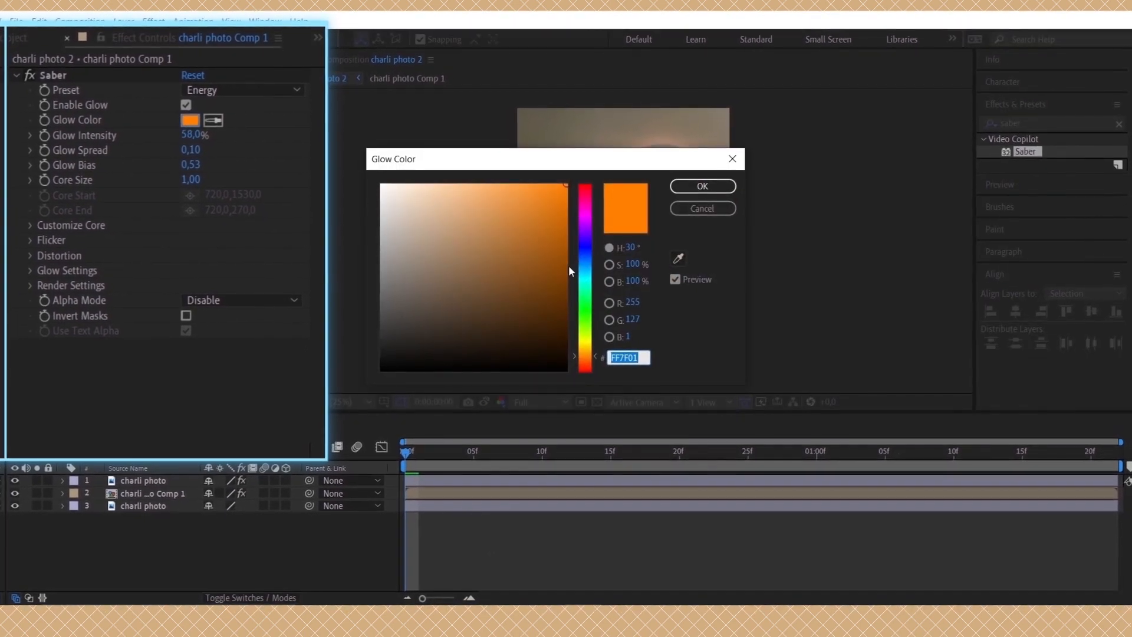
click(581, 251)
drag(542, 176, 548, 212)
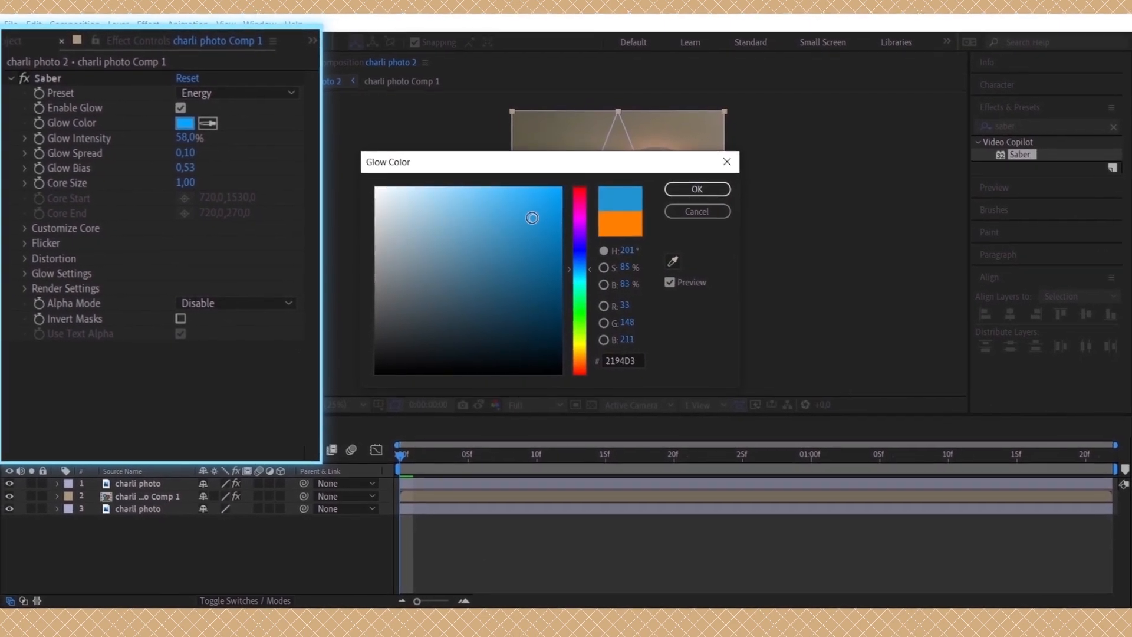
click(697, 189)
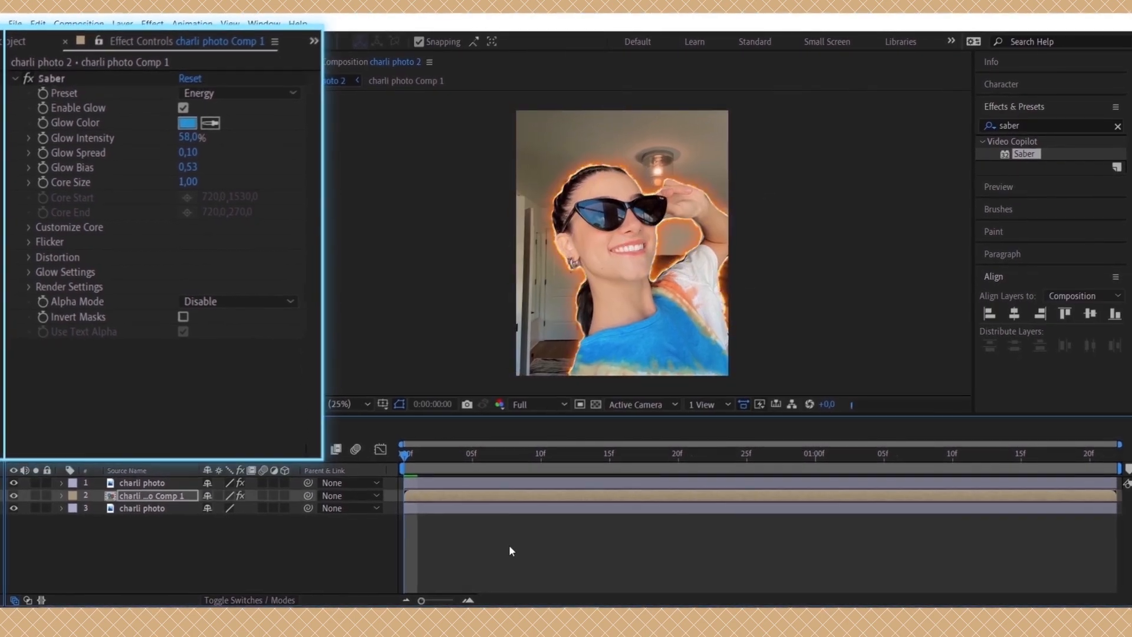
click(502, 553)
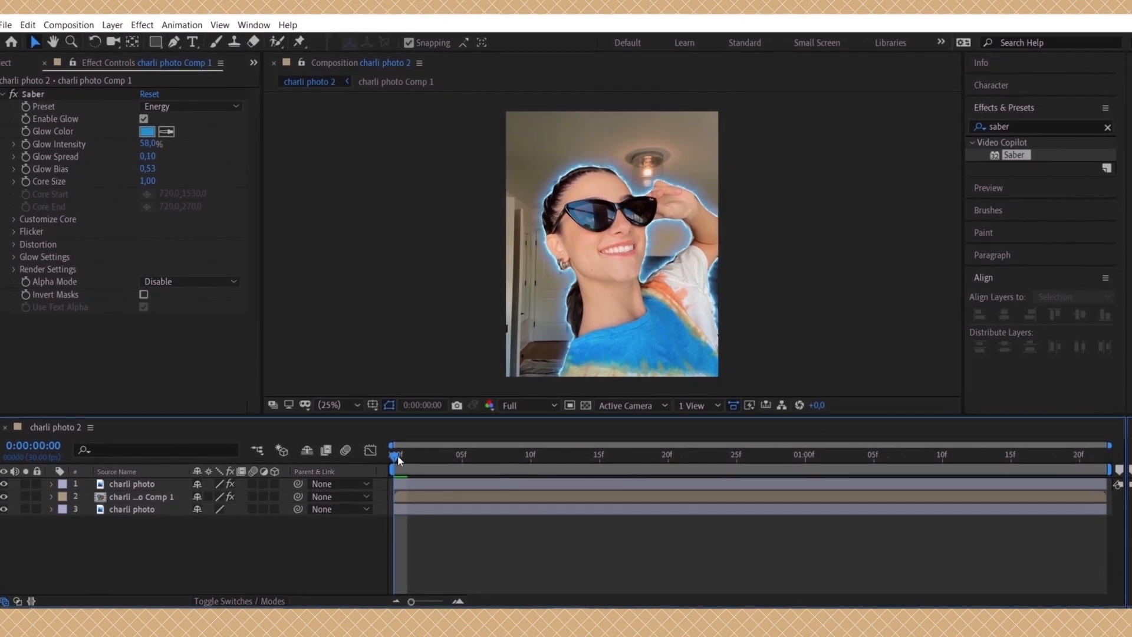
drag(398, 456, 464, 465)
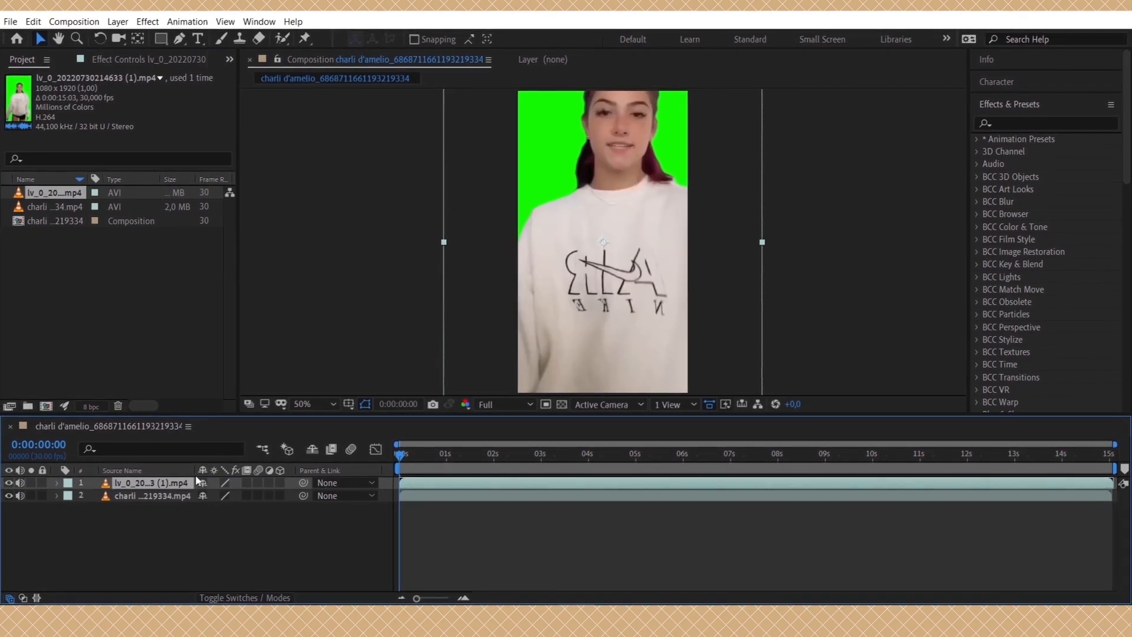
Scale the green-screen clip to 54% and mute the audio of both video layers
key(s)
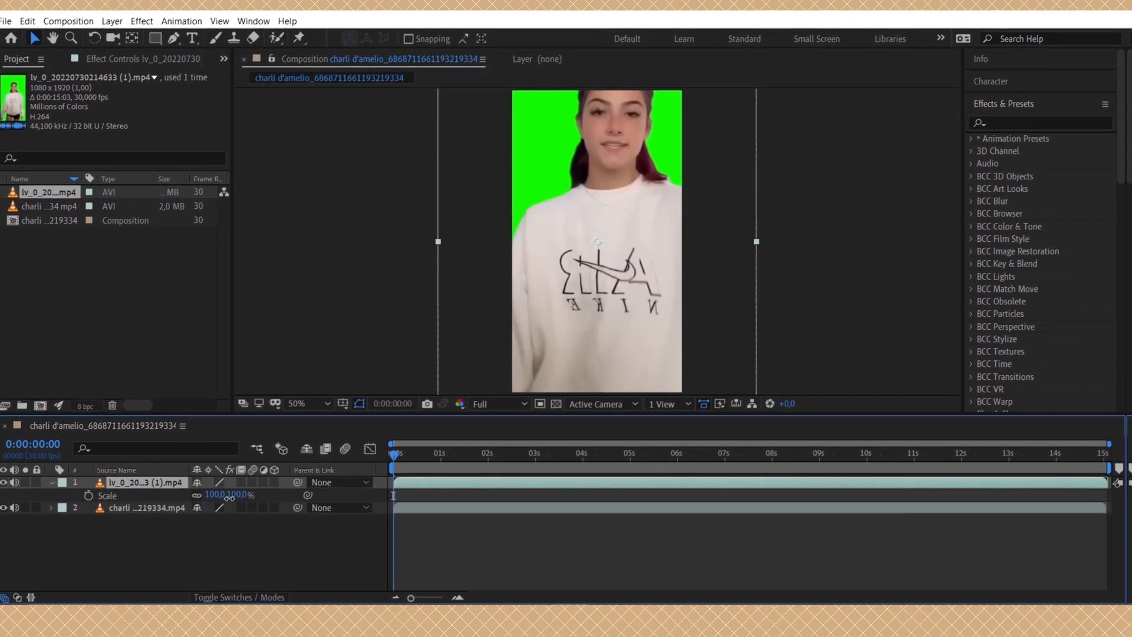
mouse_move(228, 502)
mouse_down()
mouse_move(215, 502)
mouse_move(229, 505)
mouse_up()
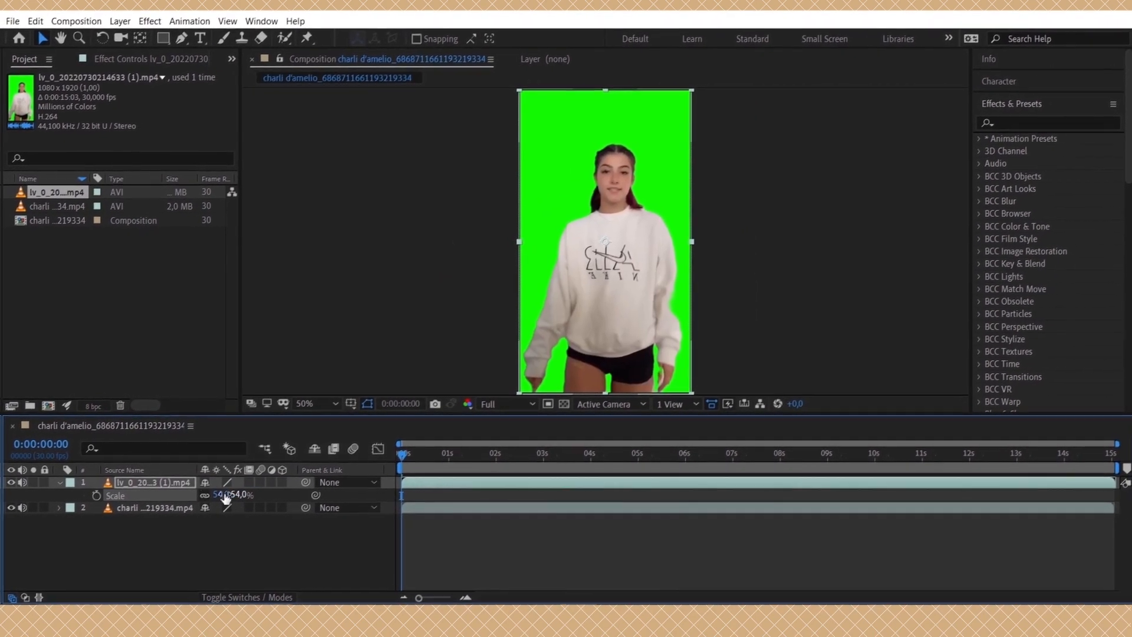
click(51, 486)
click(25, 514)
key(ctrl+a)
click(19, 501)
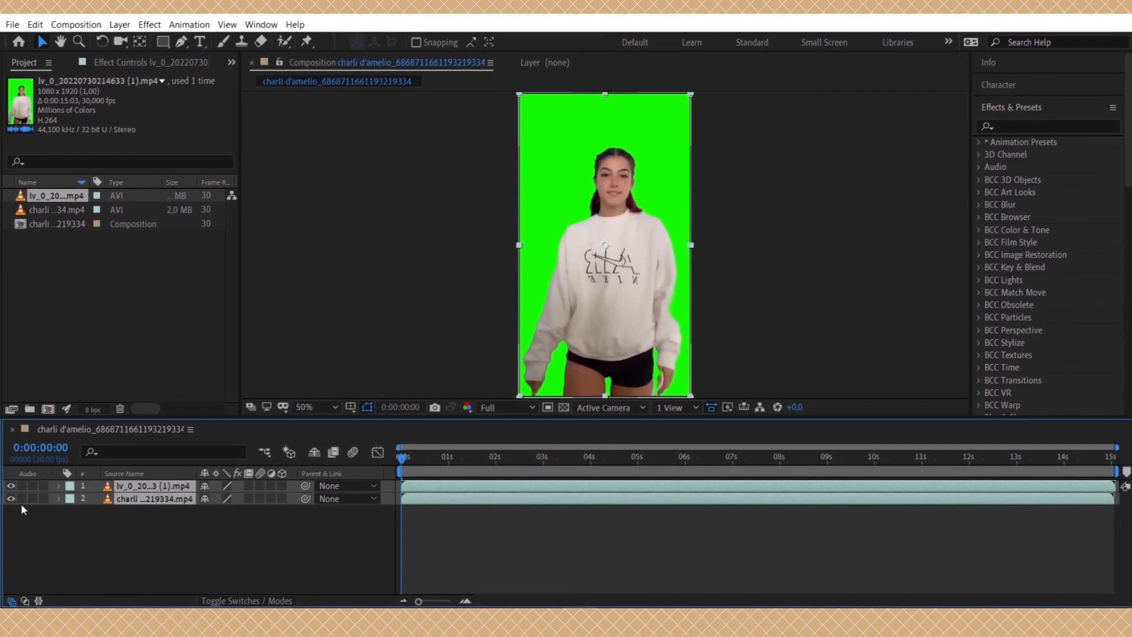
click(92, 517)
Apply the Linear Color Key effect to the green-screen clip on layer 1
click(443, 487)
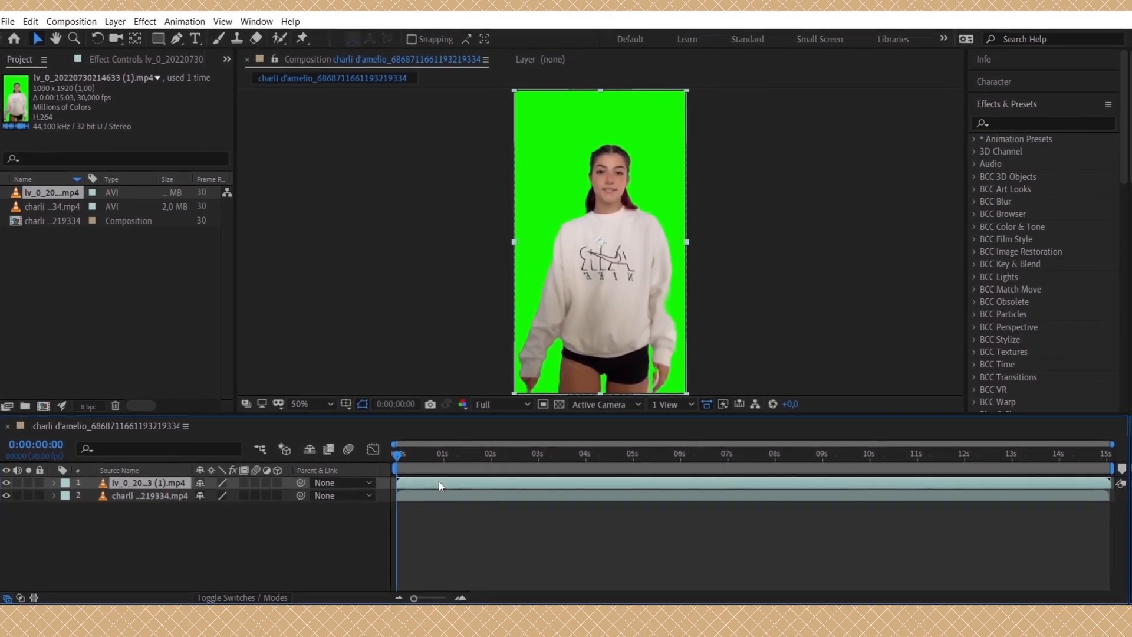
click(1017, 128)
text(line)
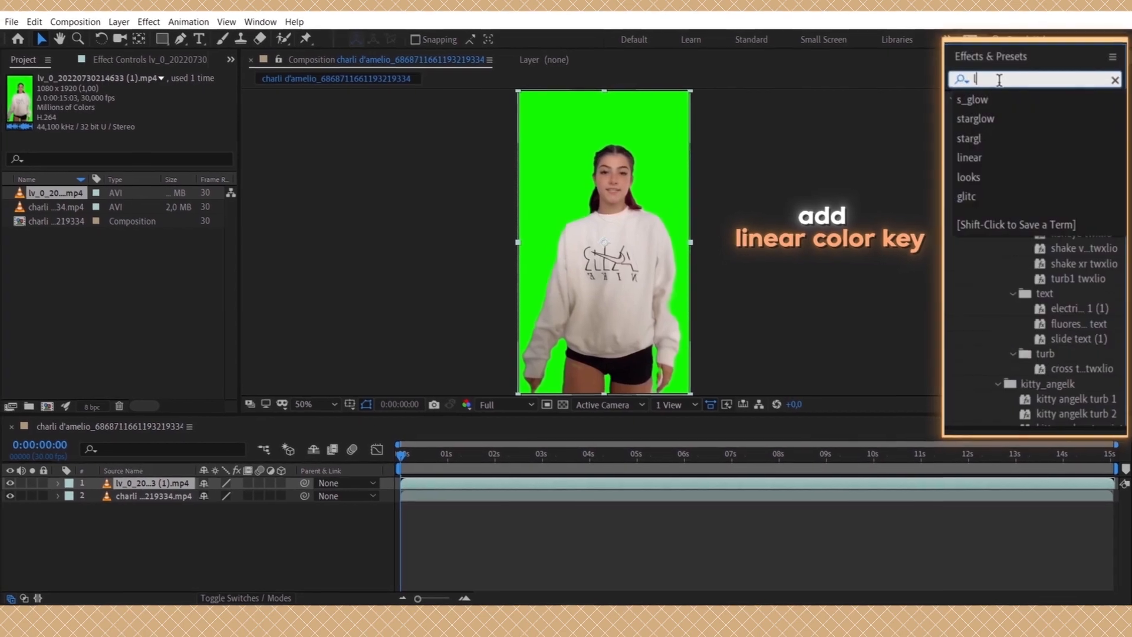
text(ar)
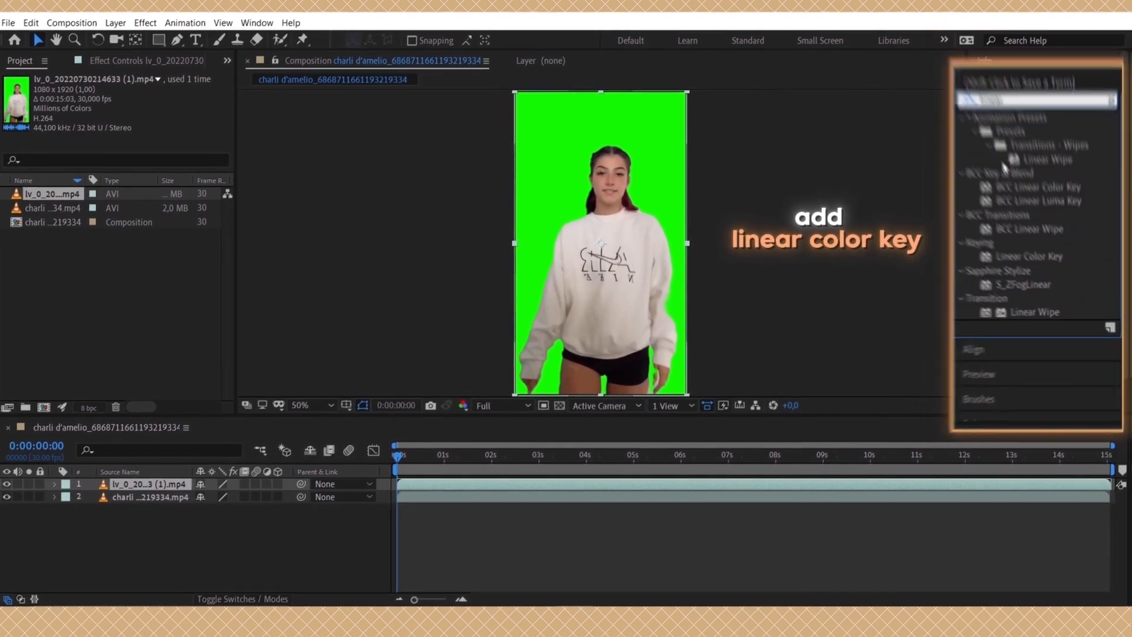
drag(1056, 272, 455, 493)
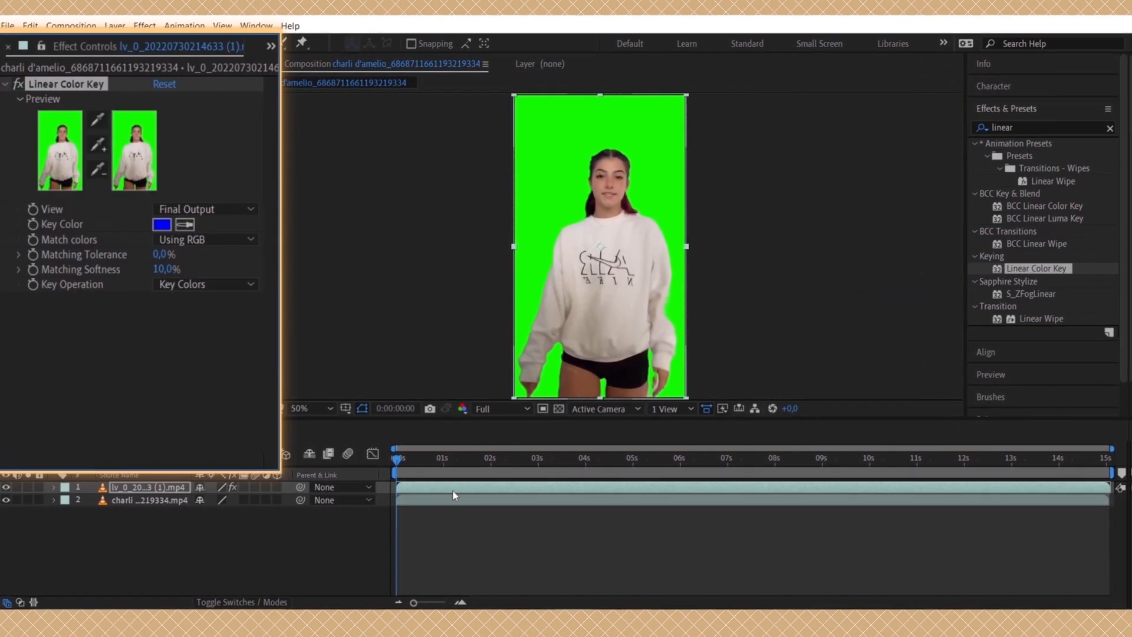
Sample the green background as the Key Color and set Match colors to Using Hue
click(194, 225)
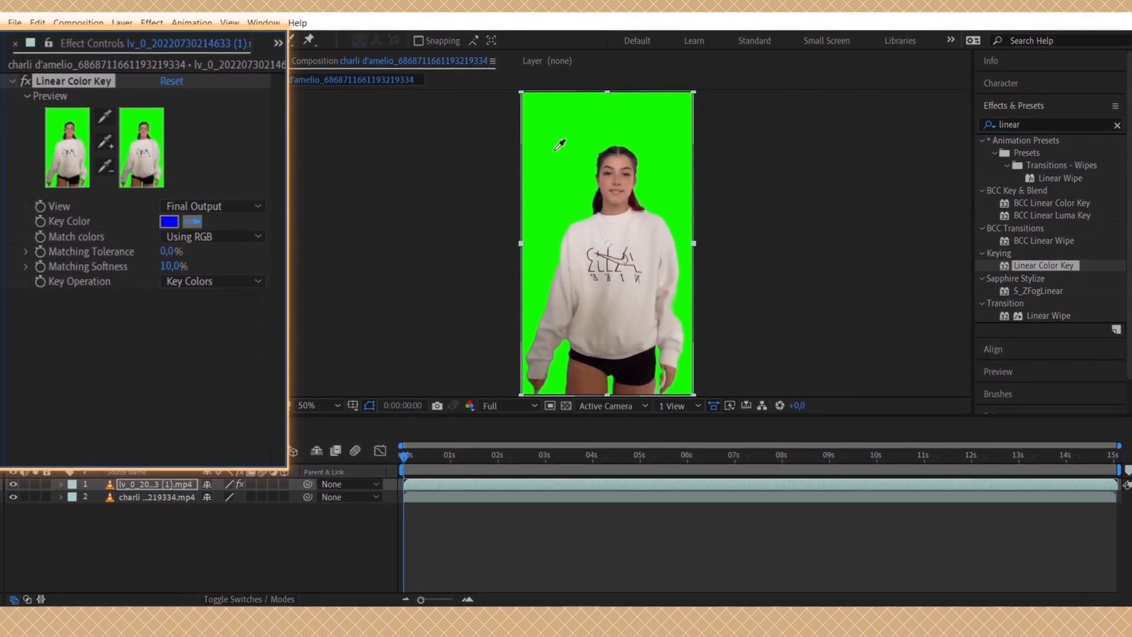
click(553, 143)
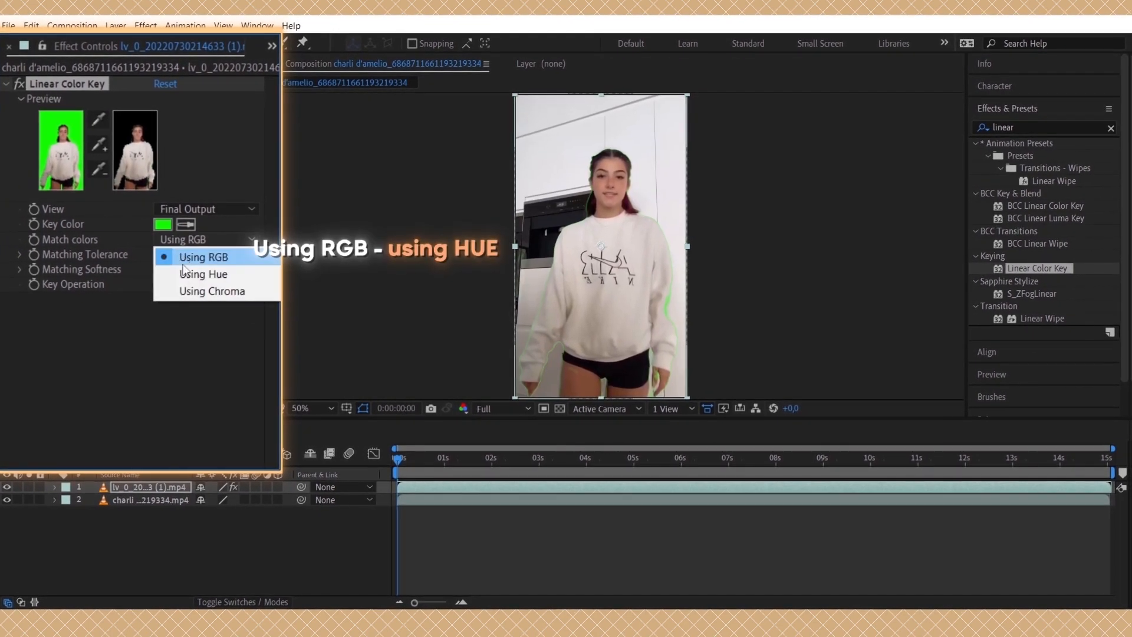
click(184, 273)
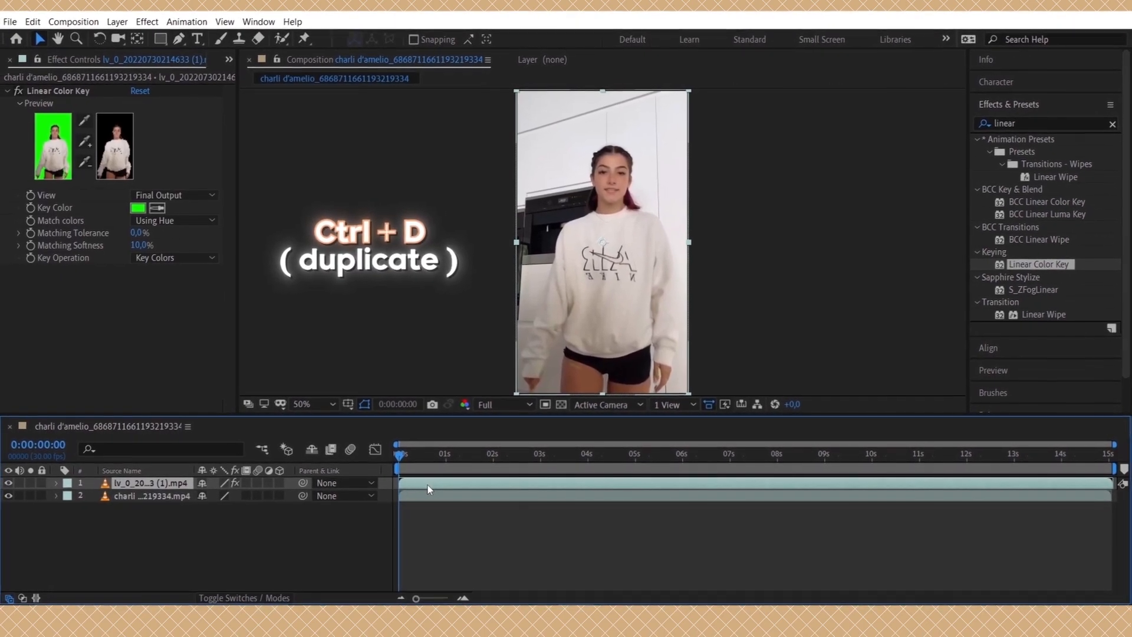
Duplicate the keyed clip twice and pre-compose the two lower copies separately, moving all attributes into the new compositions
key(ctrl+d)
key(ctrl+d)
right_click(413, 496)
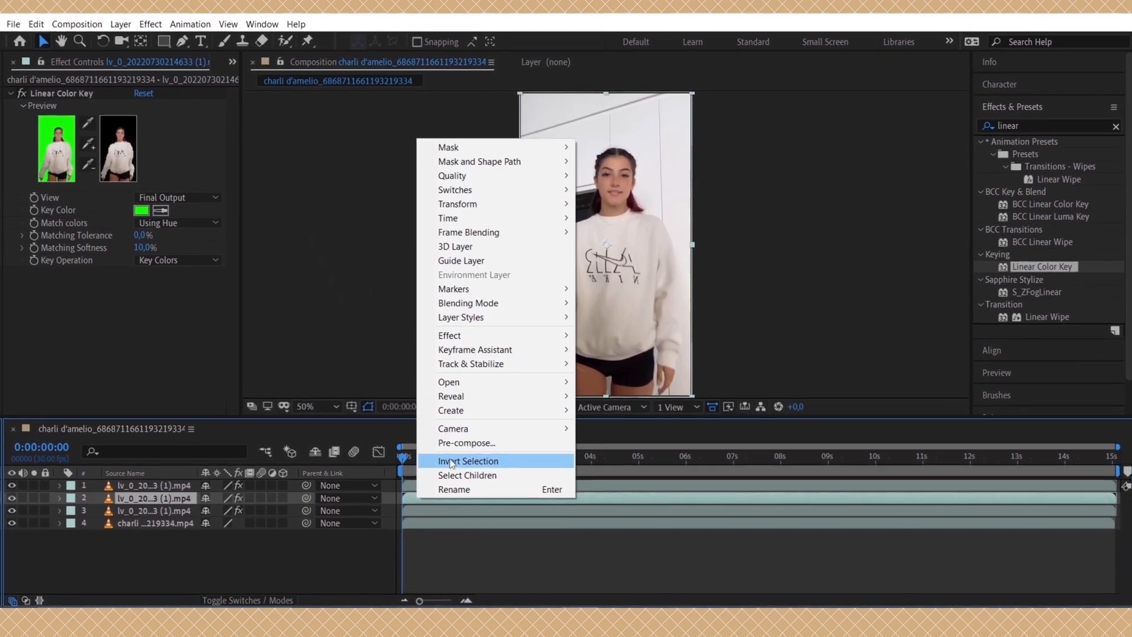
click(454, 444)
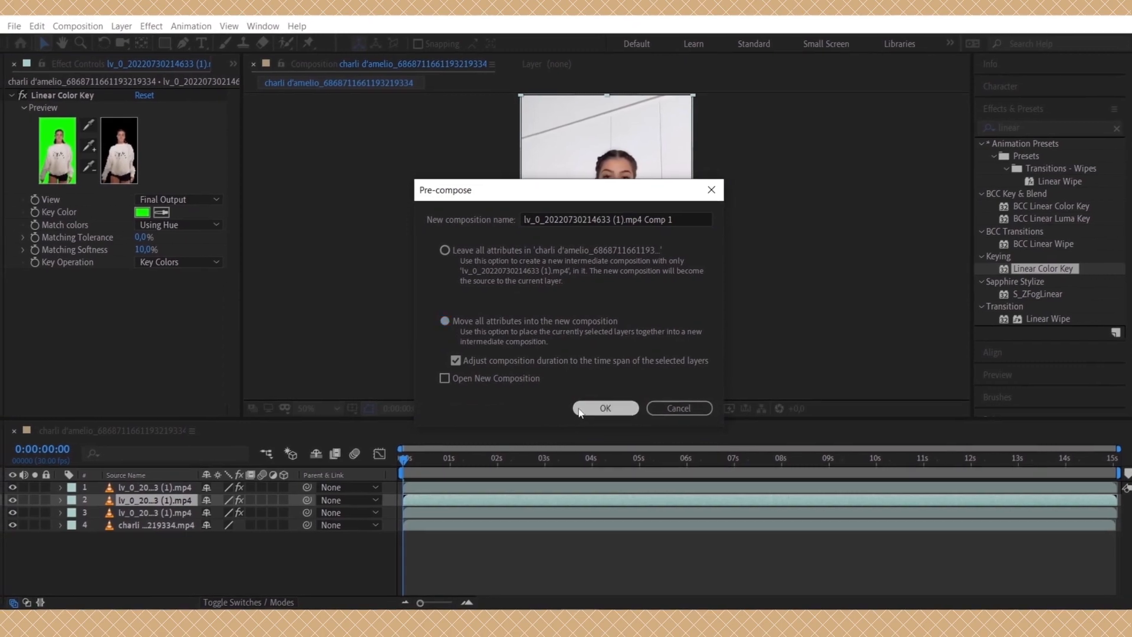
click(579, 409)
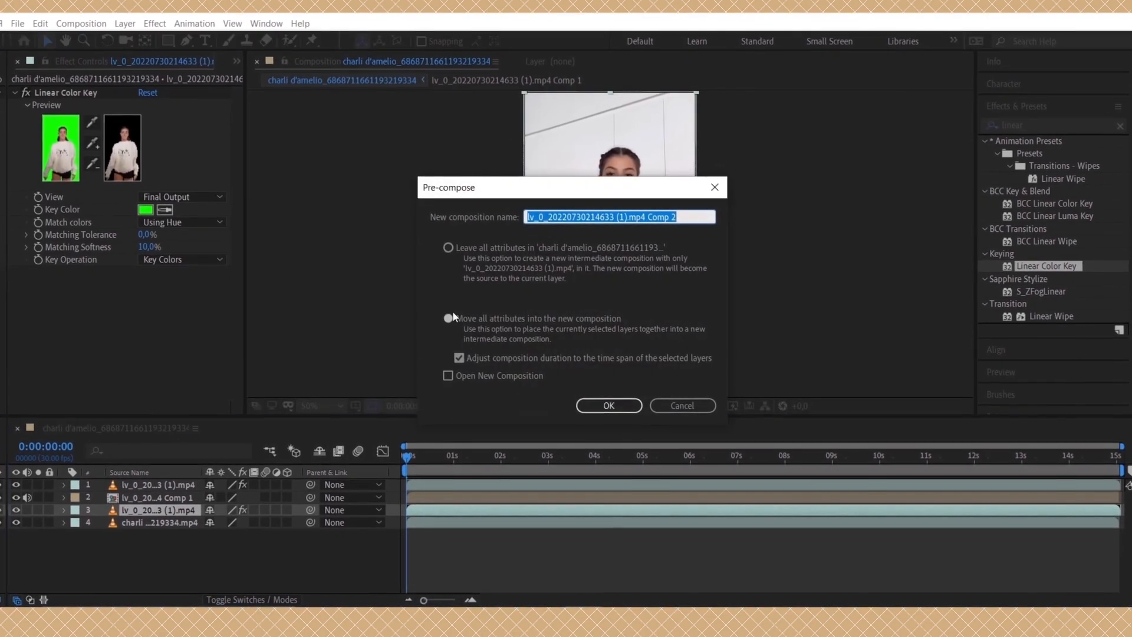
click(447, 317)
click(591, 405)
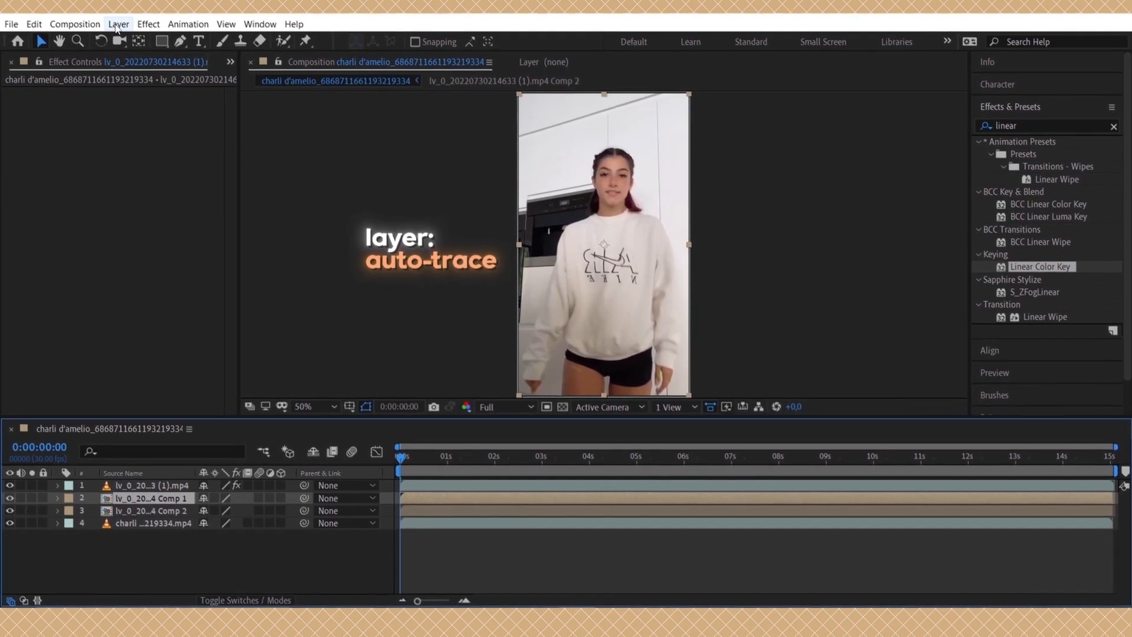
Auto-trace the Comp 1 layer's alpha over the work area with Minimum Area 500 px, Threshold 1% and Corner Roundness 1%
click(120, 25)
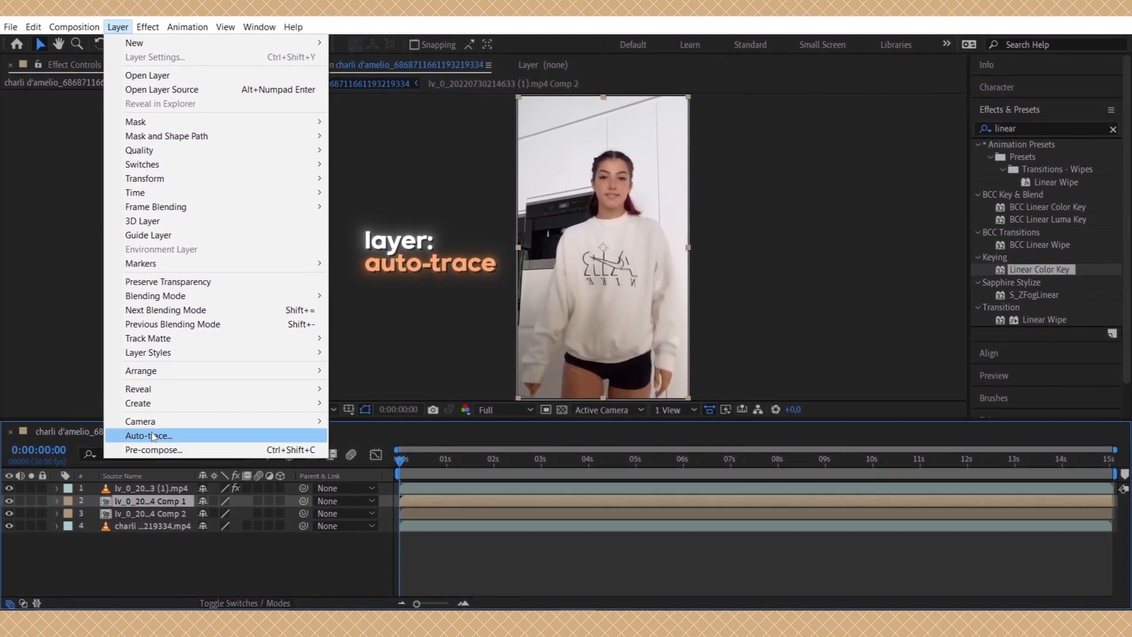
click(147, 431)
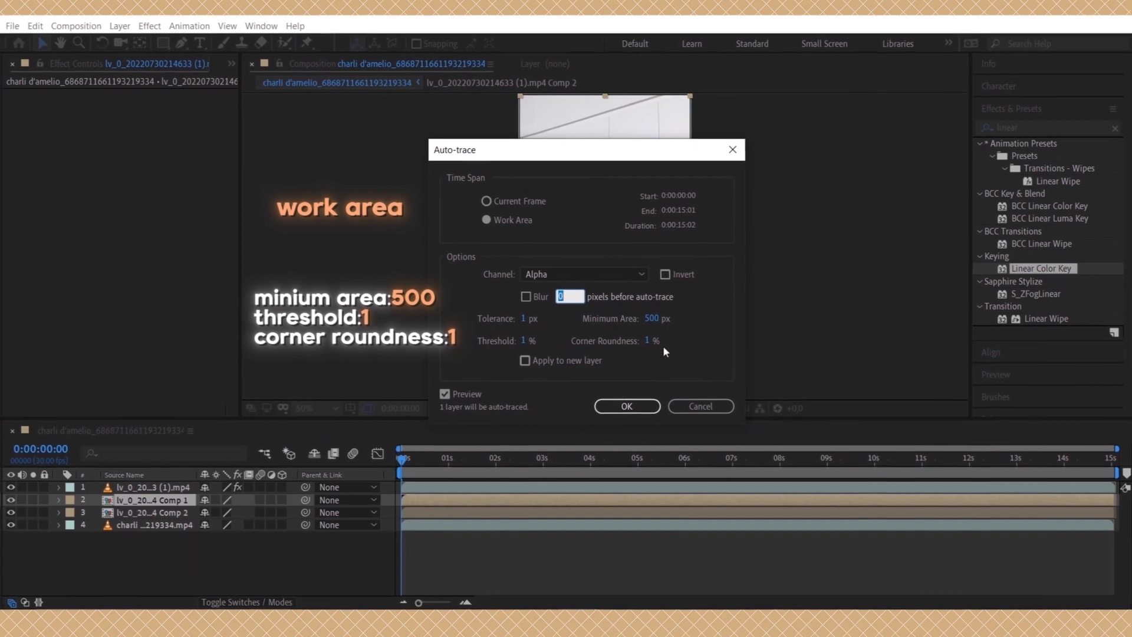
click(559, 314)
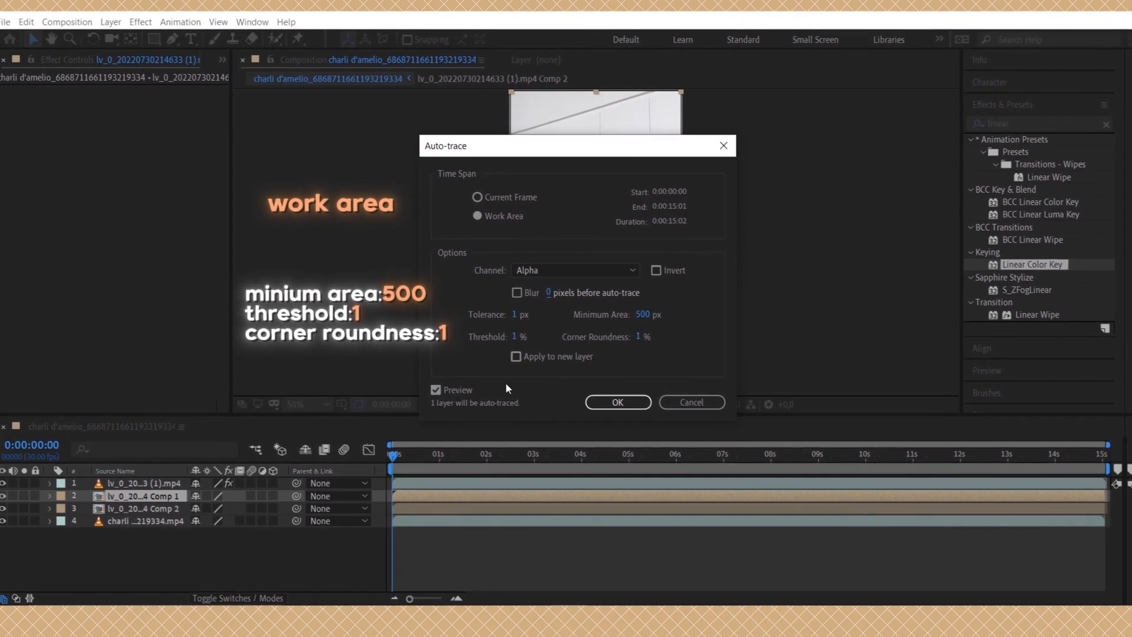
click(610, 406)
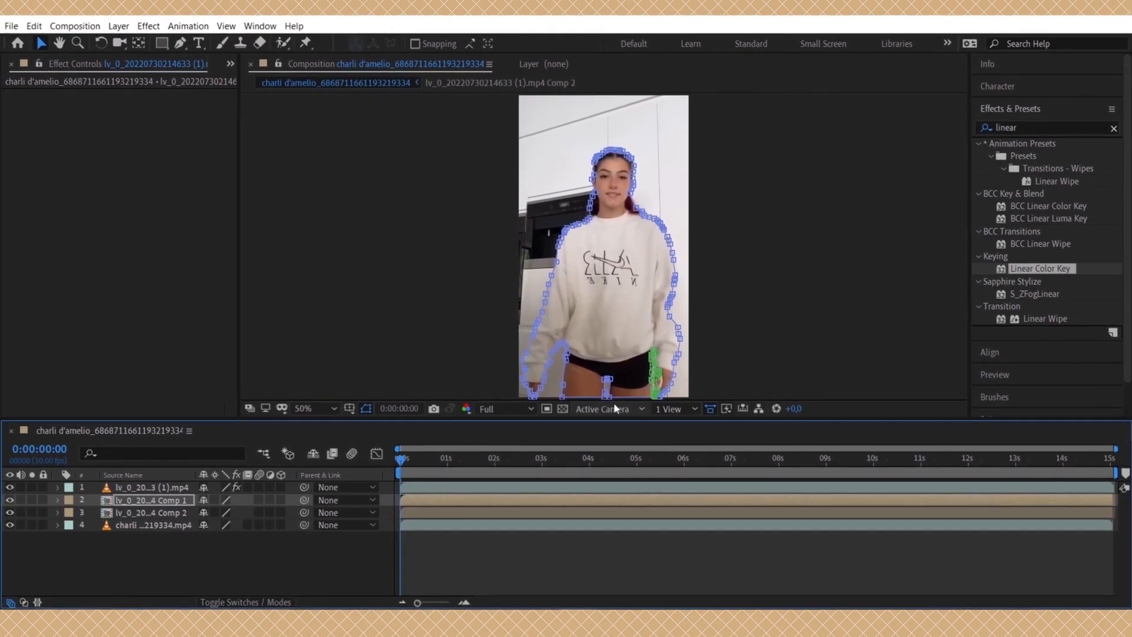
key(space)
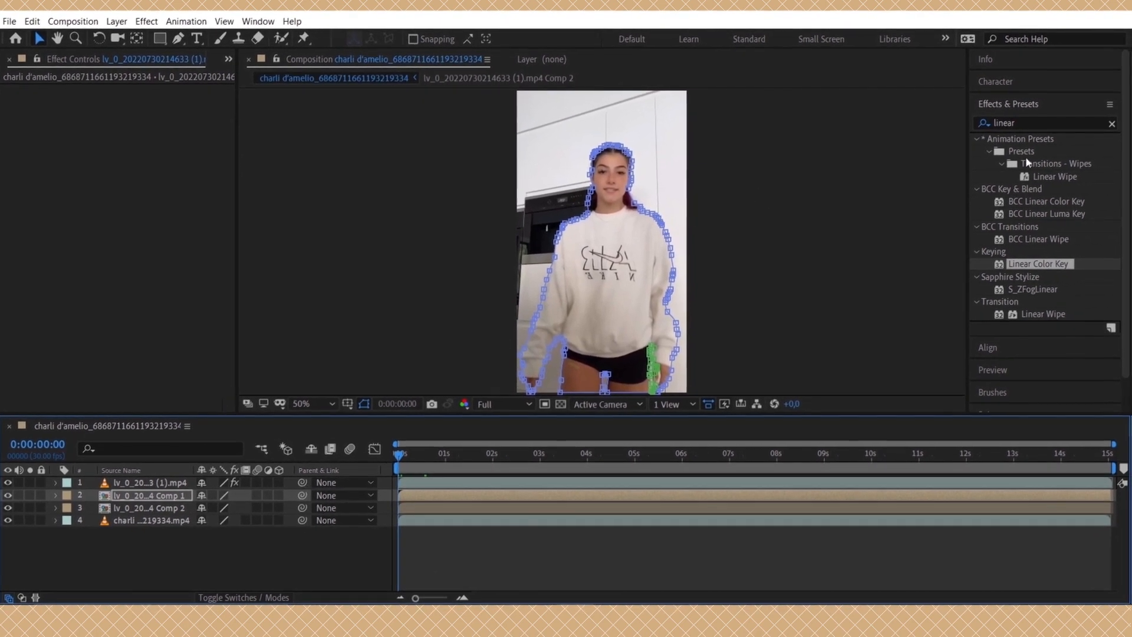
Find the Saber effect and apply it to the auto-traced Comp 1 layer
drag(1048, 126, 816, 139)
text(saber)
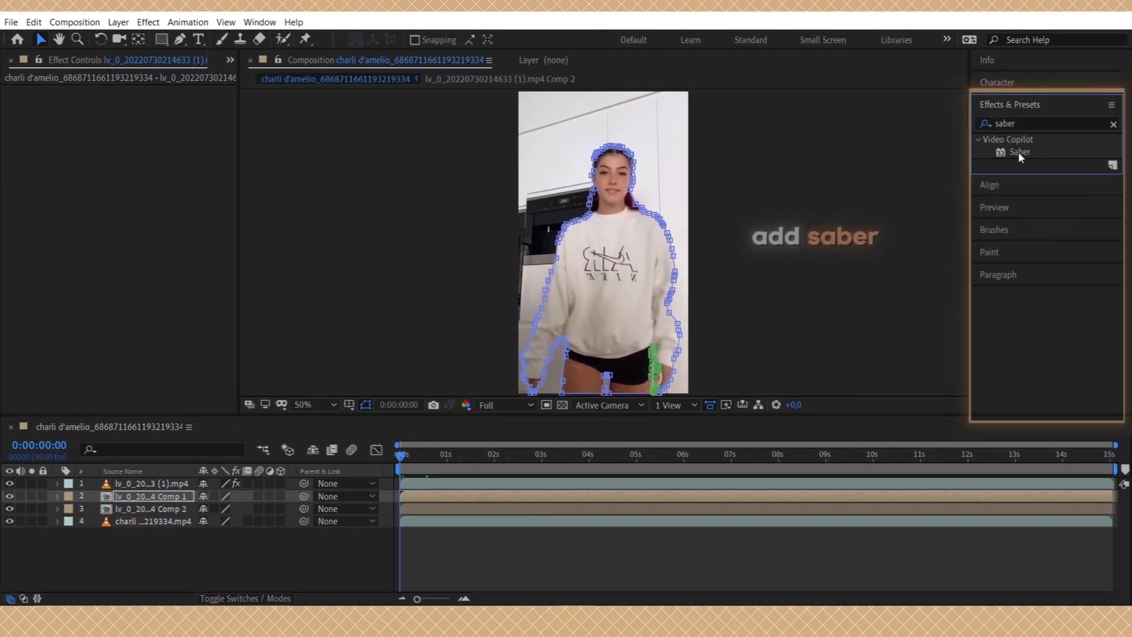
drag(1018, 151, 419, 494)
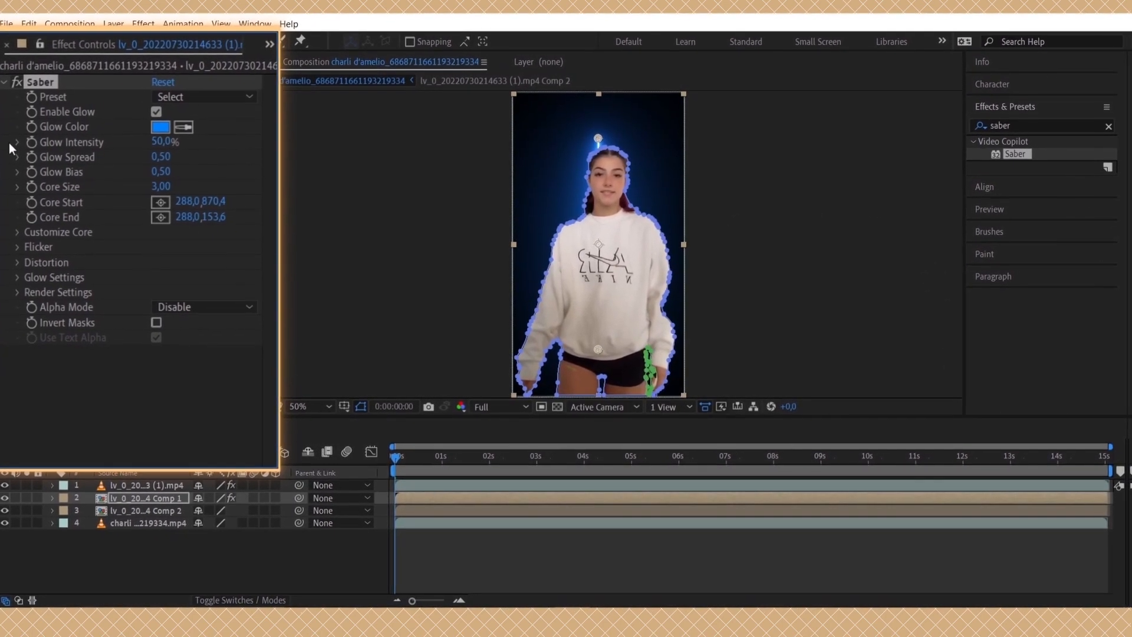
click(17, 144)
click(17, 144)
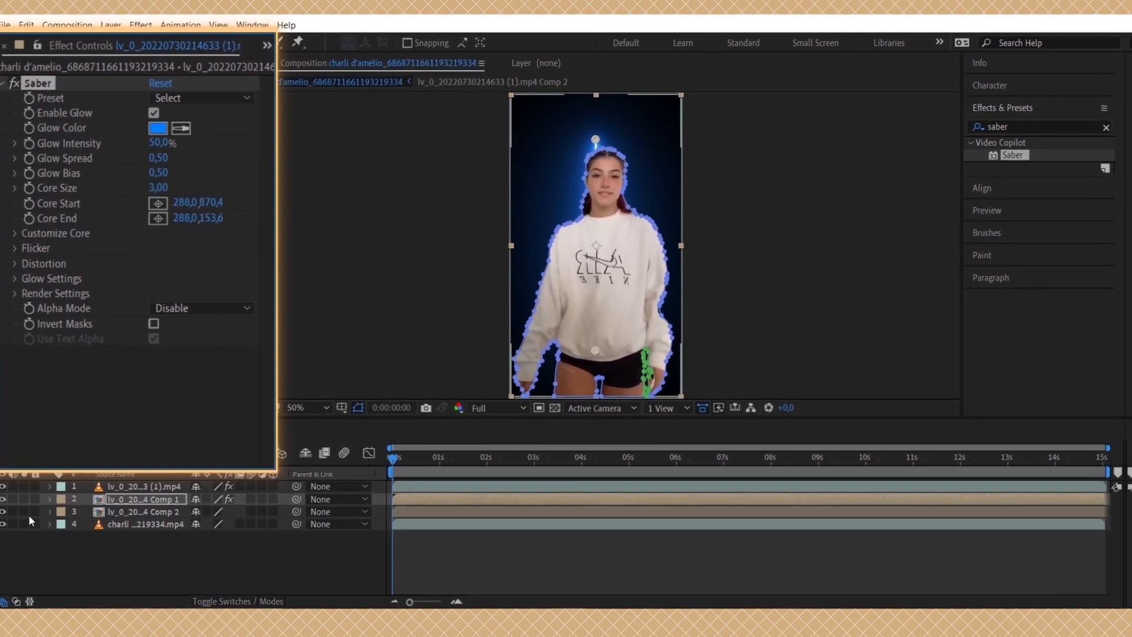
Solo the Comp 1 layer and set Saber's Core Type to Layer Masks under Customize Core
click(26, 497)
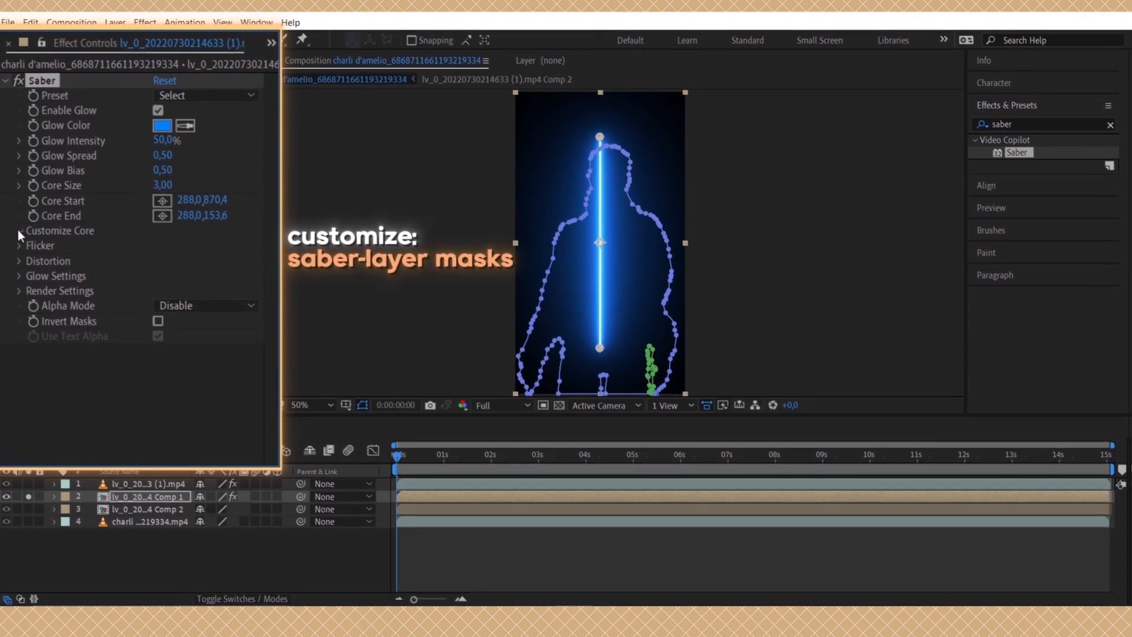
click(24, 233)
click(172, 245)
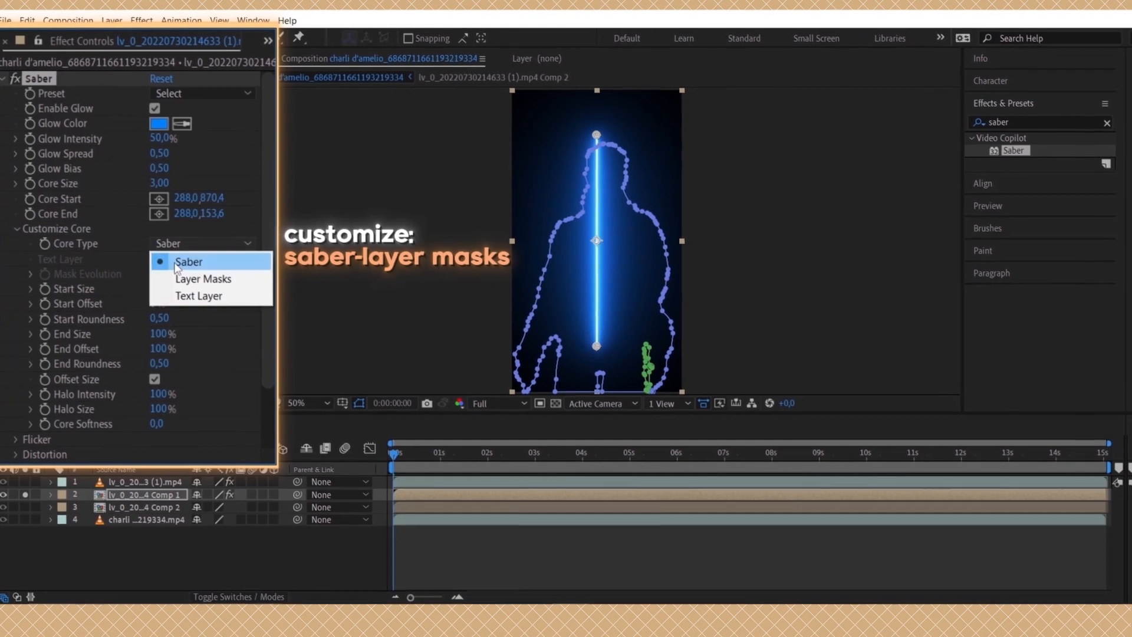
click(183, 278)
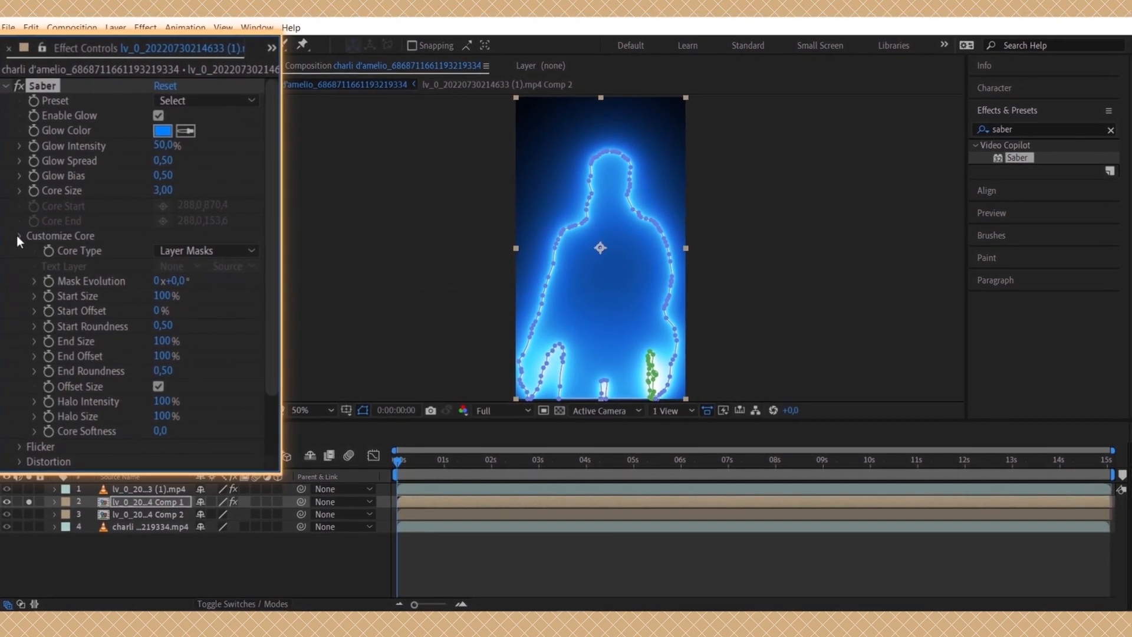
click(17, 234)
Set Saber's Composite Settings to Transparent under Render Settings
click(23, 291)
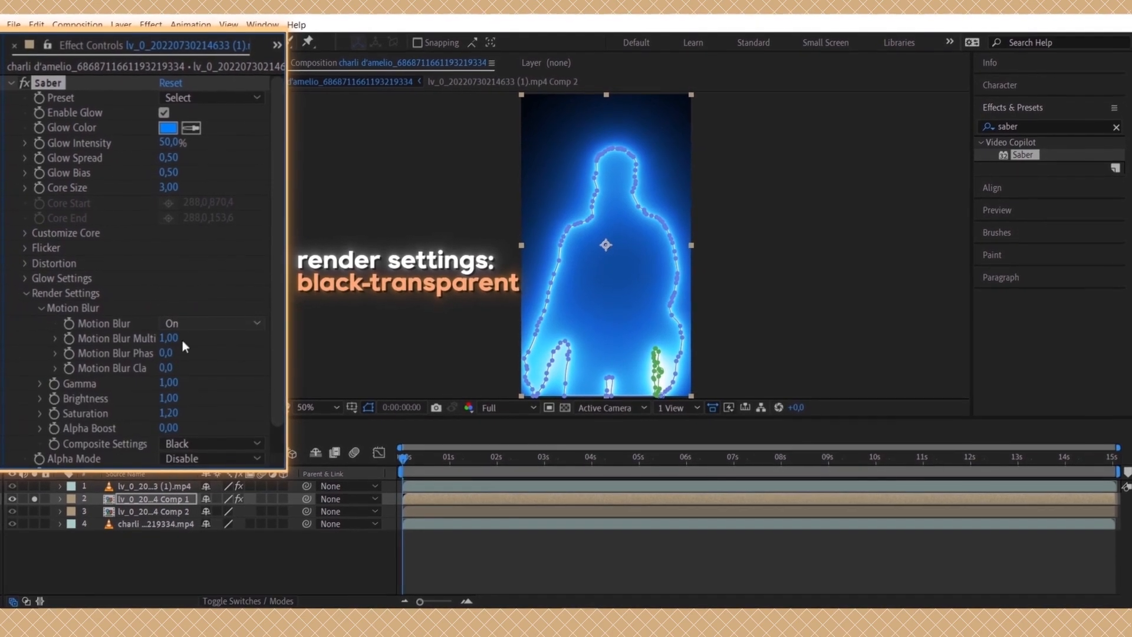
click(203, 455)
click(208, 463)
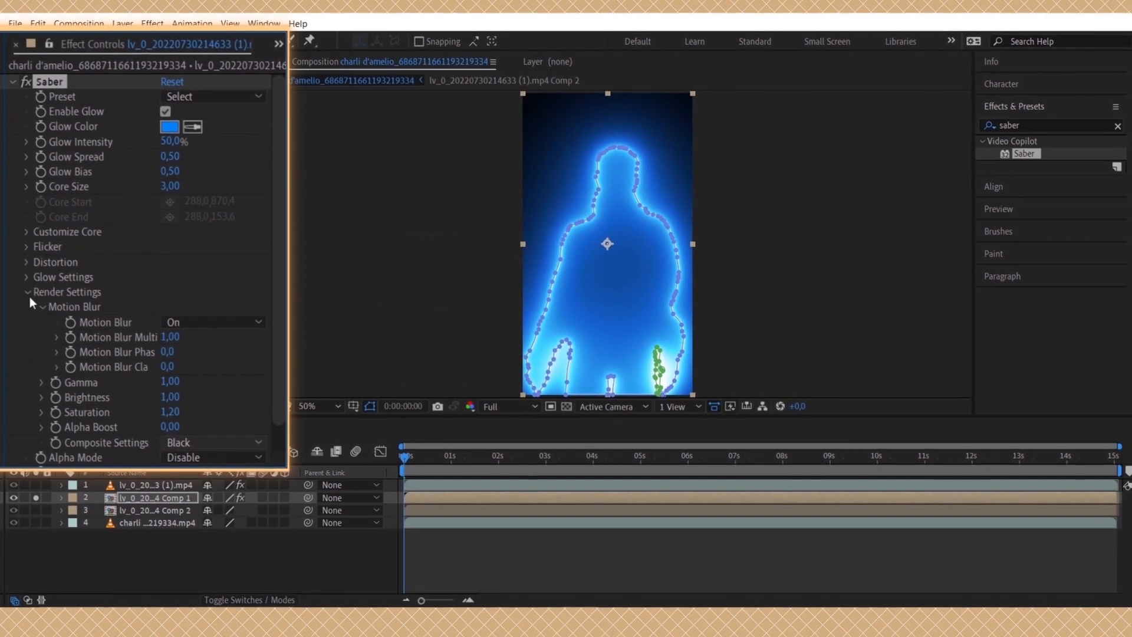
click(27, 293)
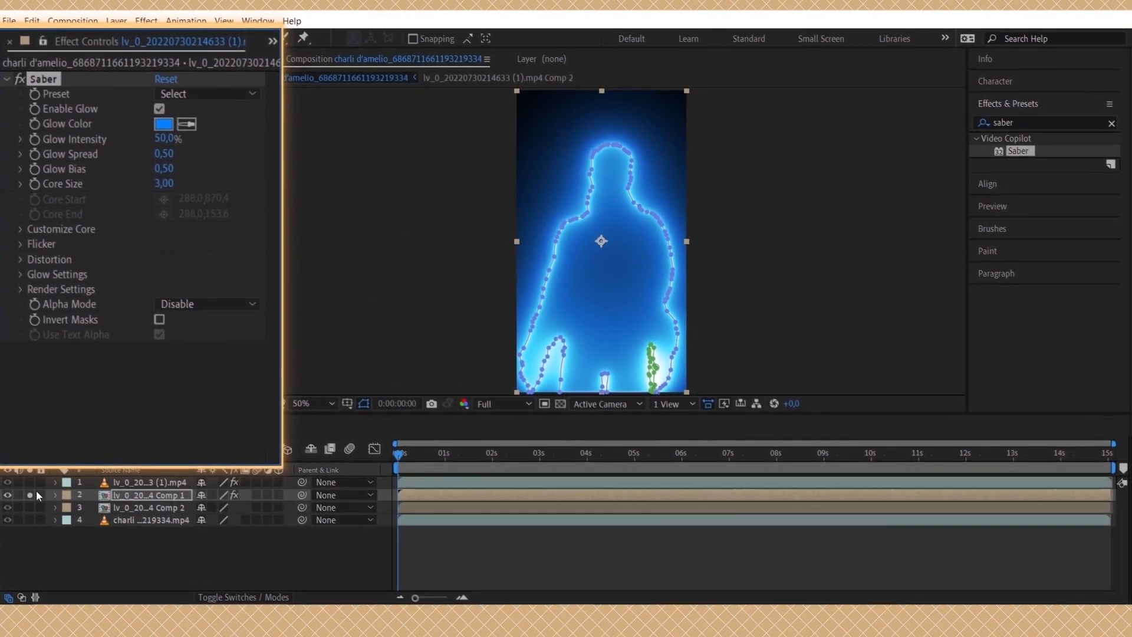
Turn off the solo on the Comp 1 layer and choose the Energy preset for Saber
click(33, 497)
click(180, 97)
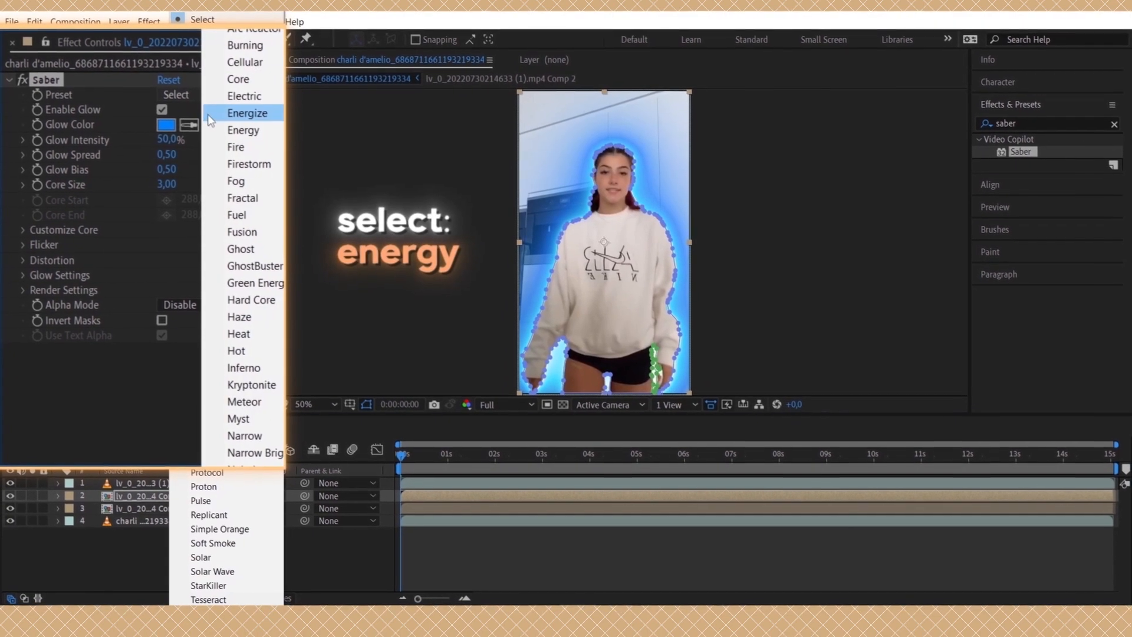
click(236, 135)
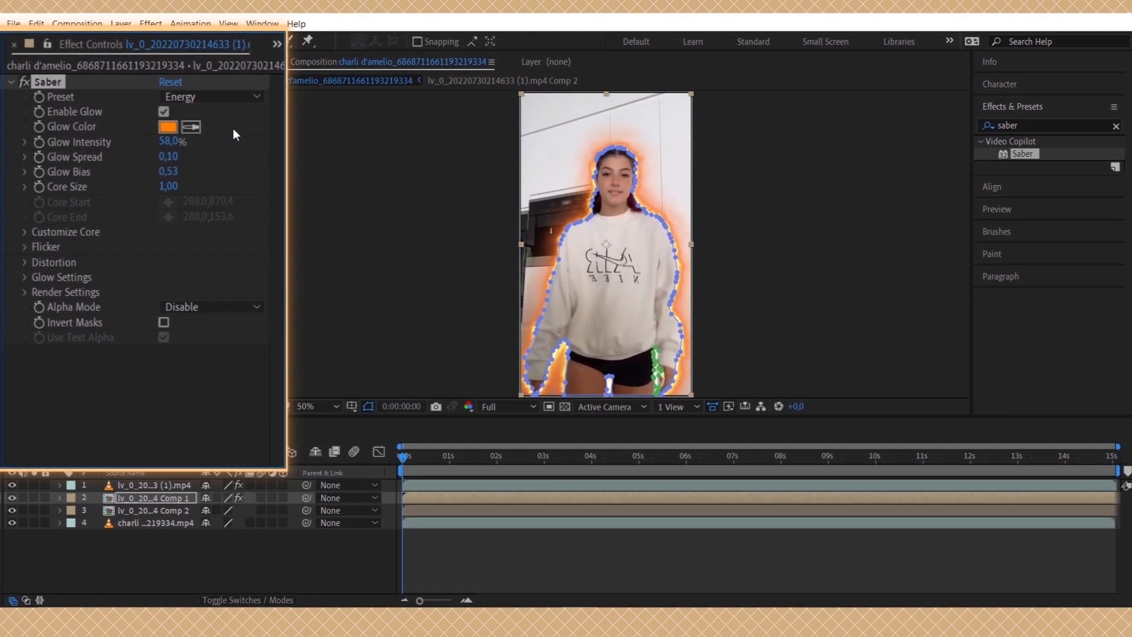
Switch Saber on the auto-traced Comp 1 layer to the Energize preset
scroll(451, 214, up, 1)
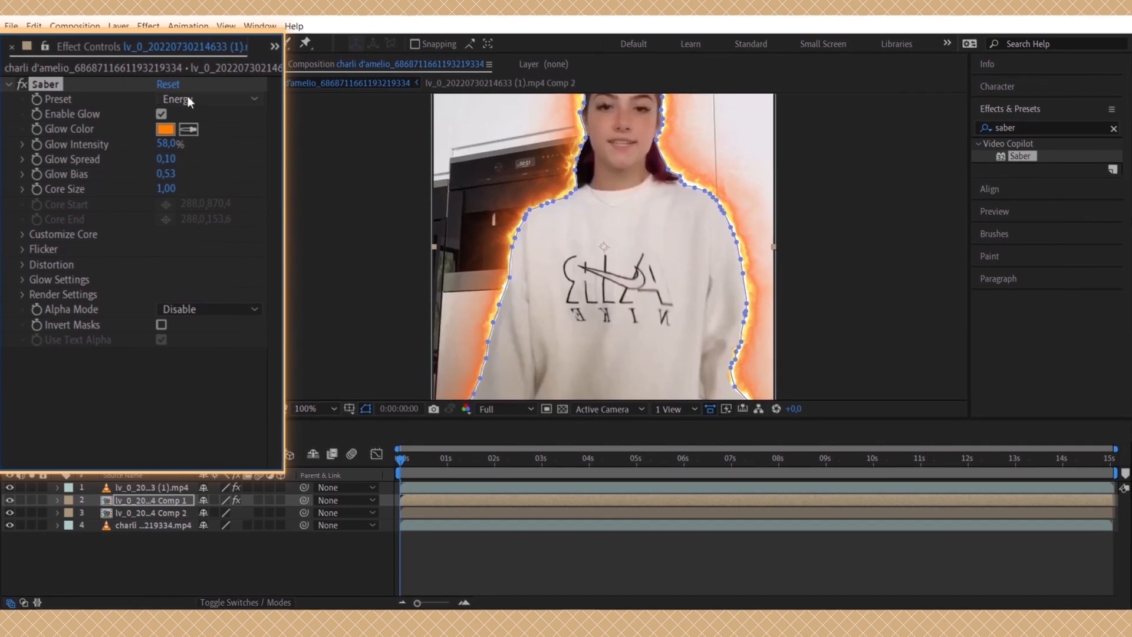
click(187, 98)
click(238, 115)
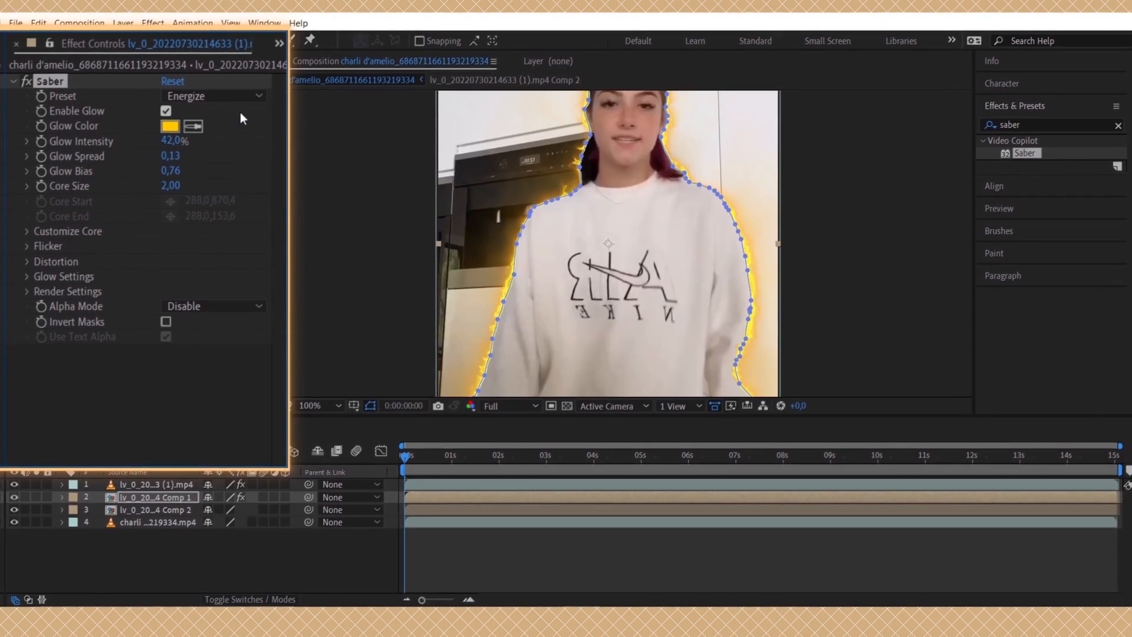
scroll(448, 218, down, 1)
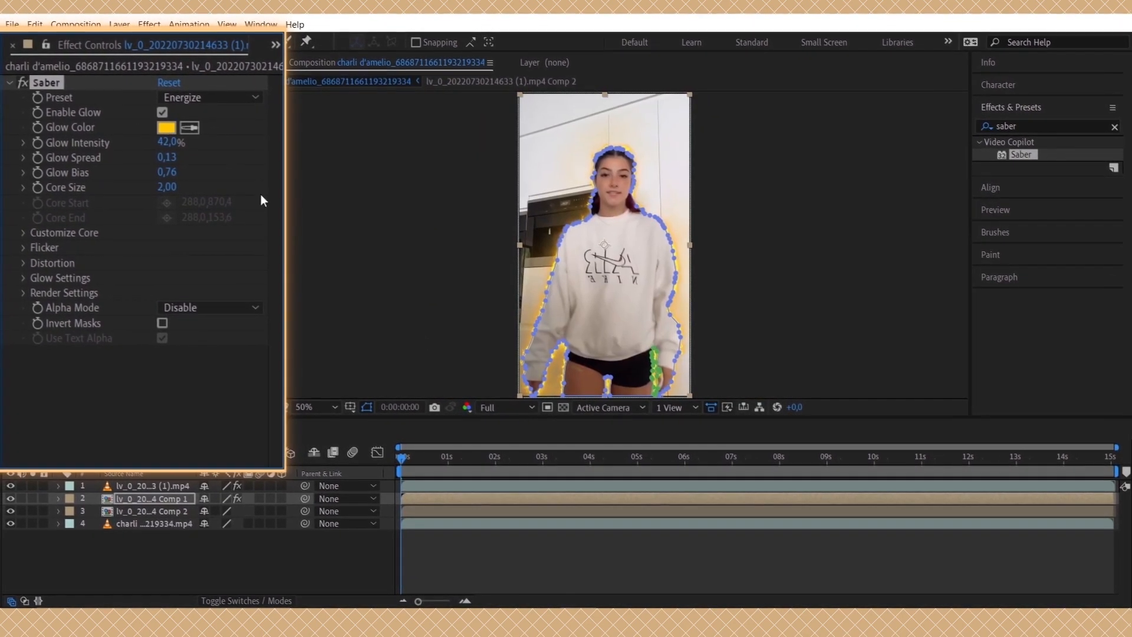
Change Saber's Glow Color from yellow to orange
click(165, 127)
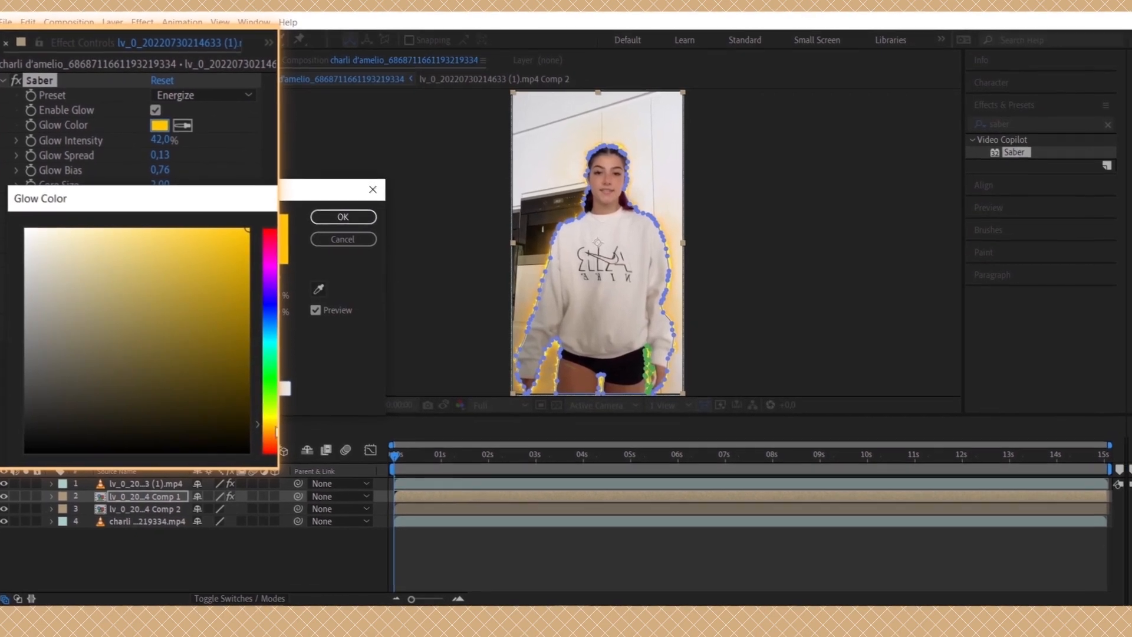
drag(276, 427, 276, 435)
click(359, 222)
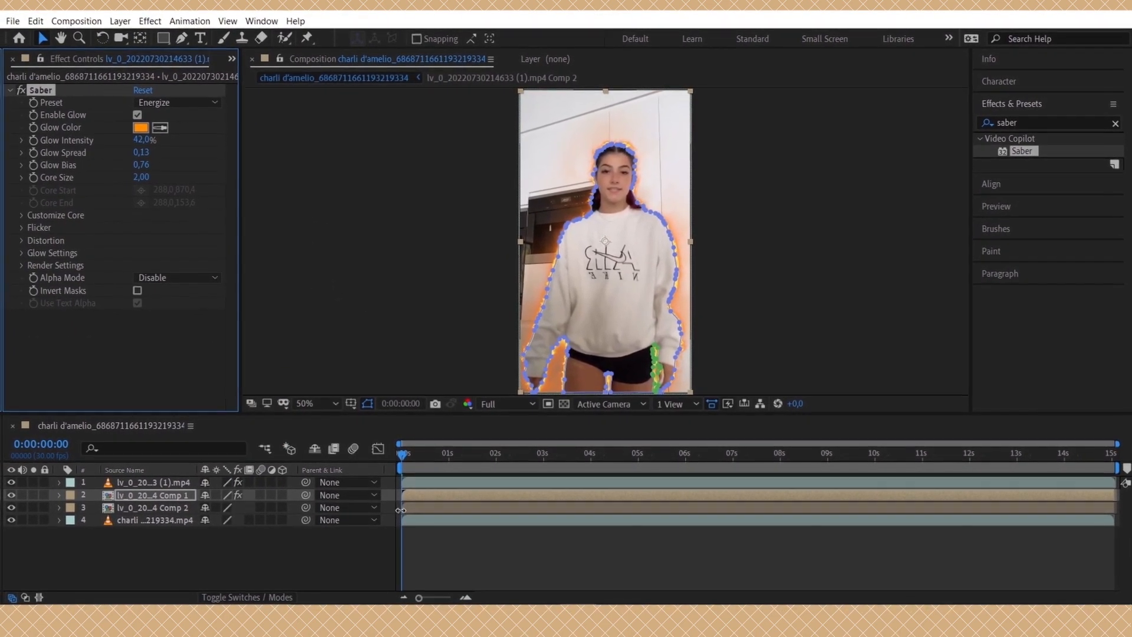
Find the Trapcode Starglow effect and apply it to the Comp 2 layer
click(424, 508)
click(1026, 126)
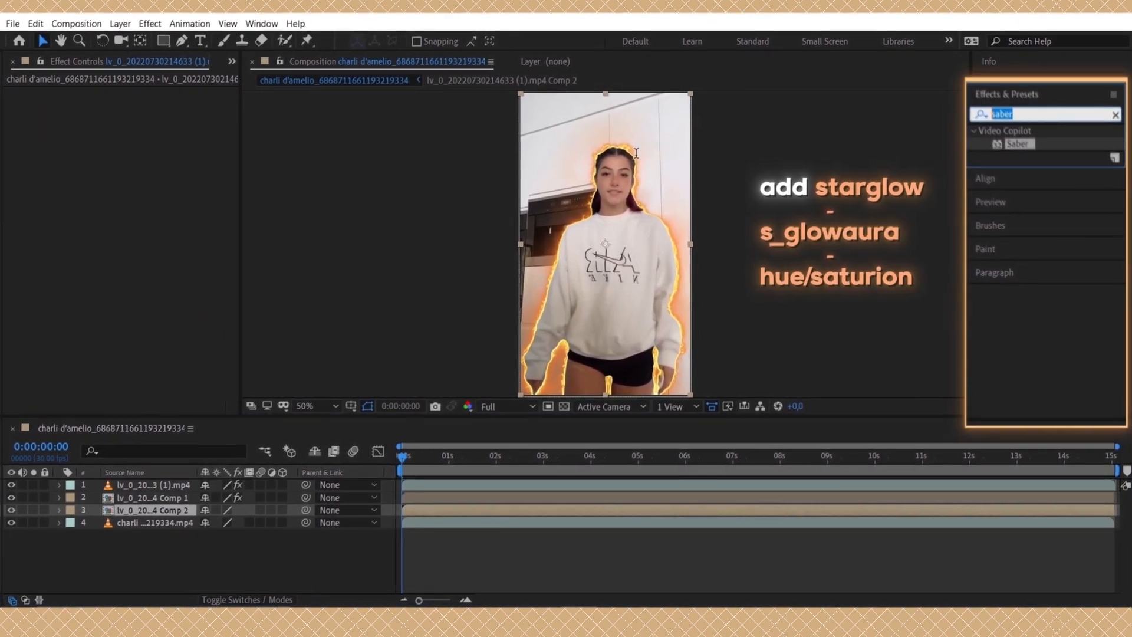
key(BackSpace)
text(starglow)
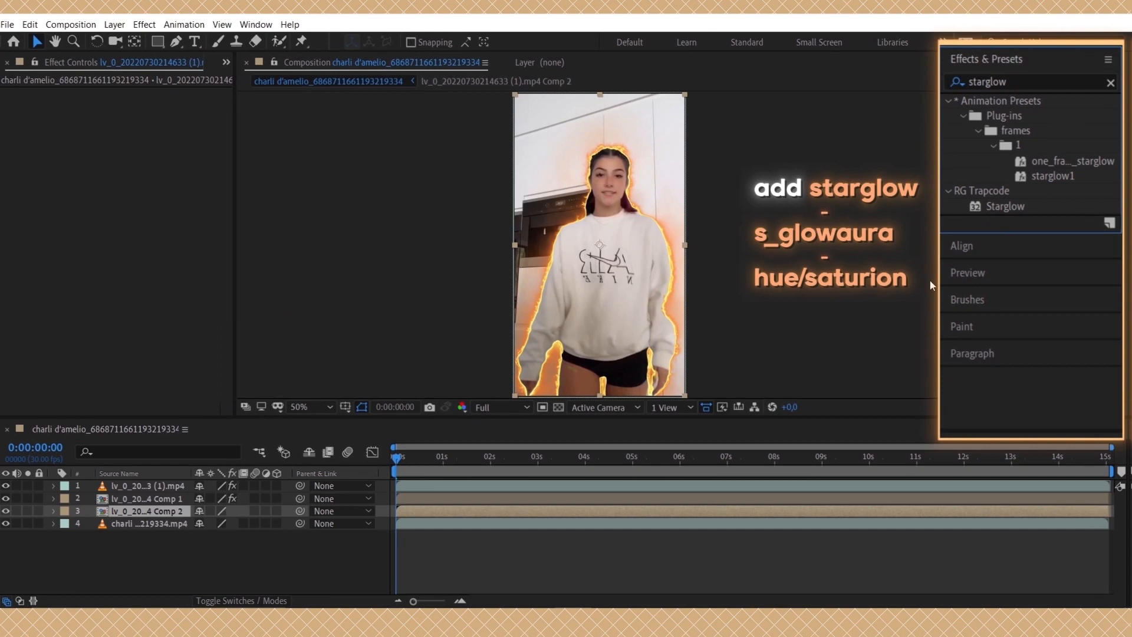
drag(1005, 207, 417, 511)
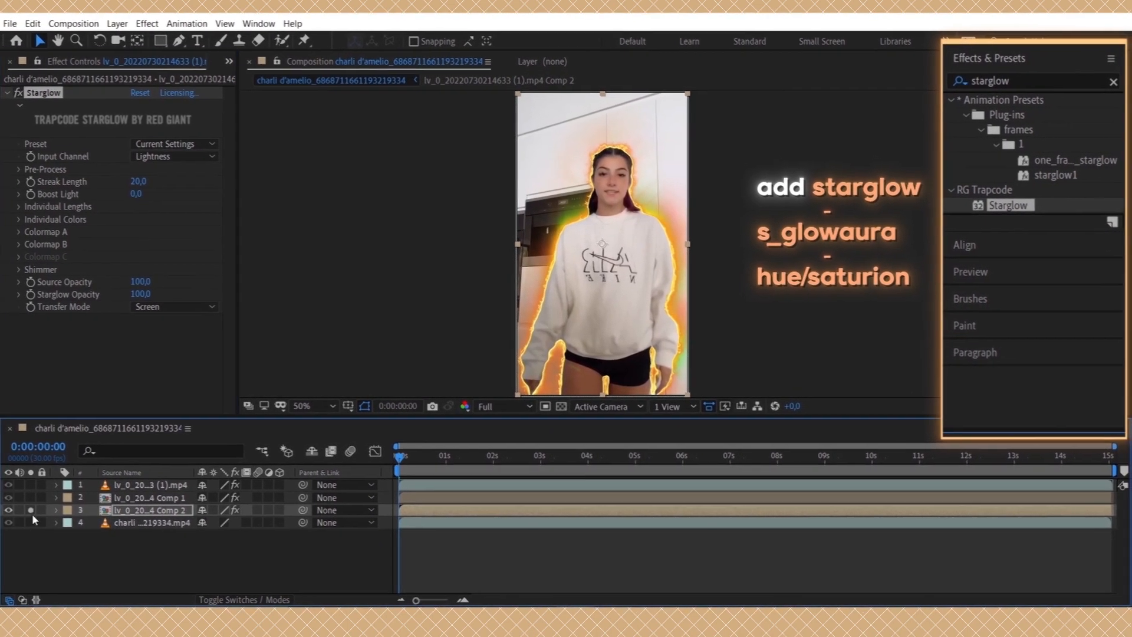
Solo the Comp 2 layer and duplicate its Starglow effect
click(38, 511)
click(26, 171)
drag(135, 193, 656, 202)
click(20, 168)
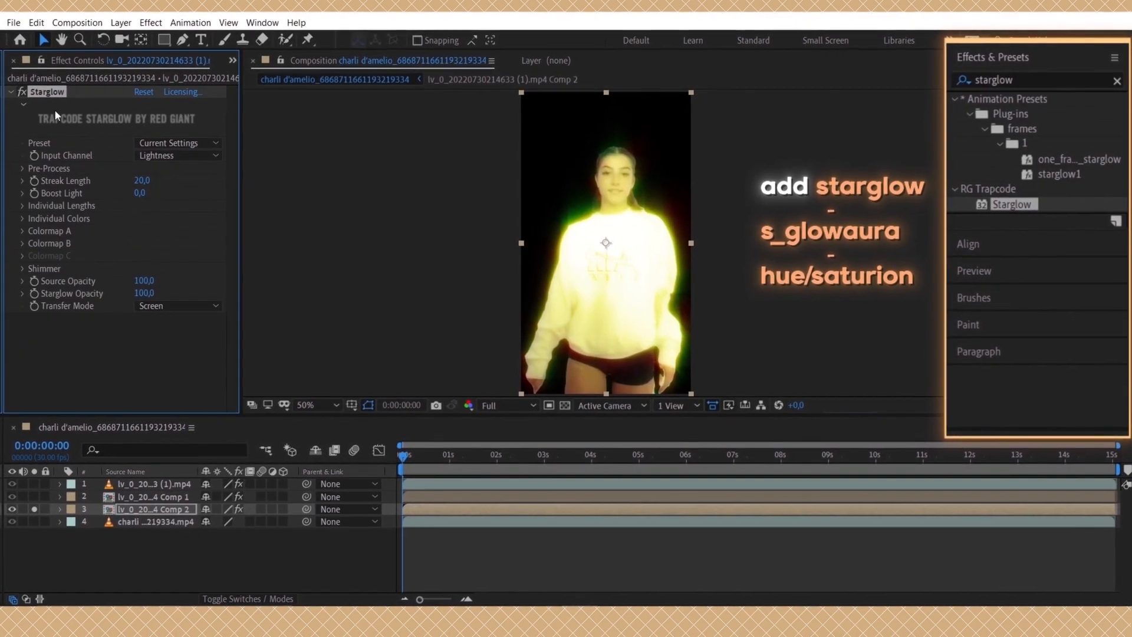
key(ctrl+d)
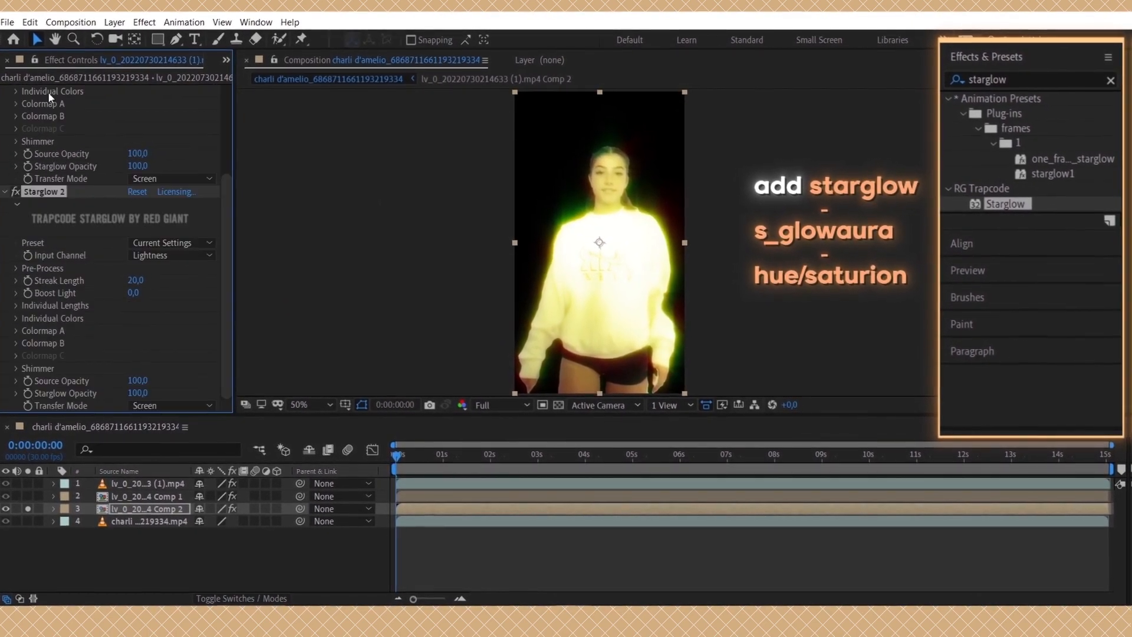
Find S_GlowAura, apply it to the Comp 2 layer and reduce its Glow Width to 14
click(1031, 88)
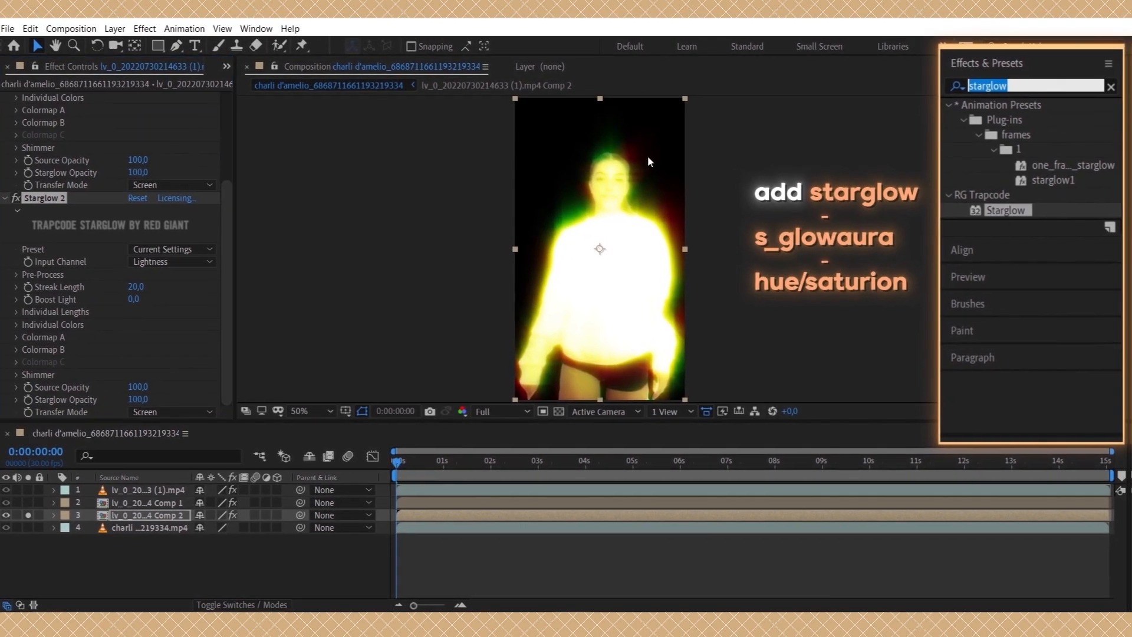
text(s)
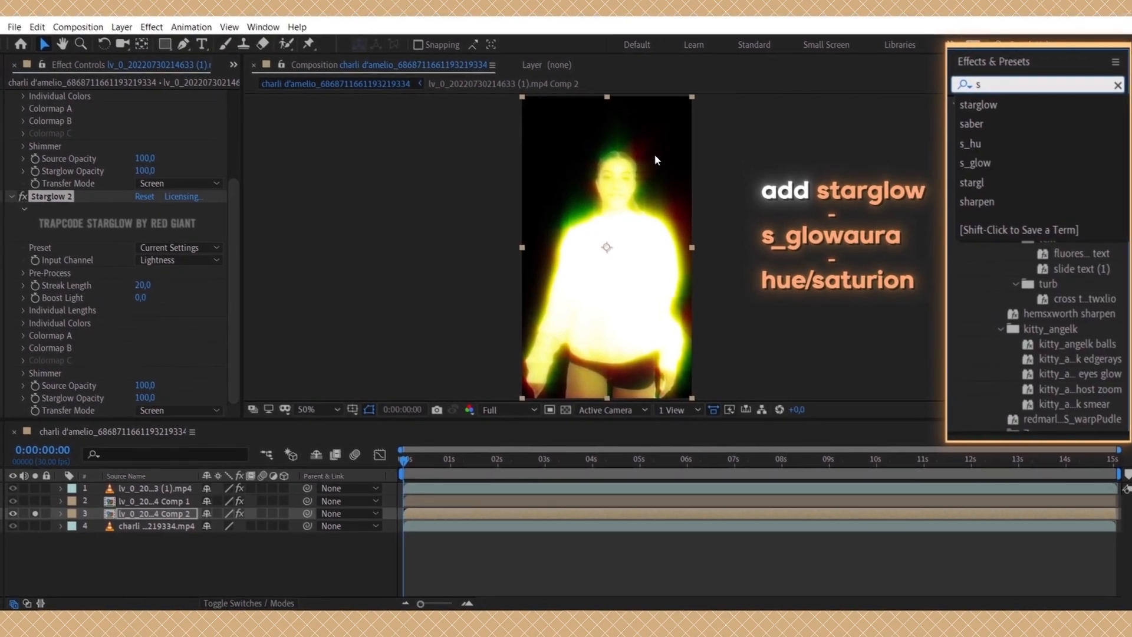
text(_glowaura)
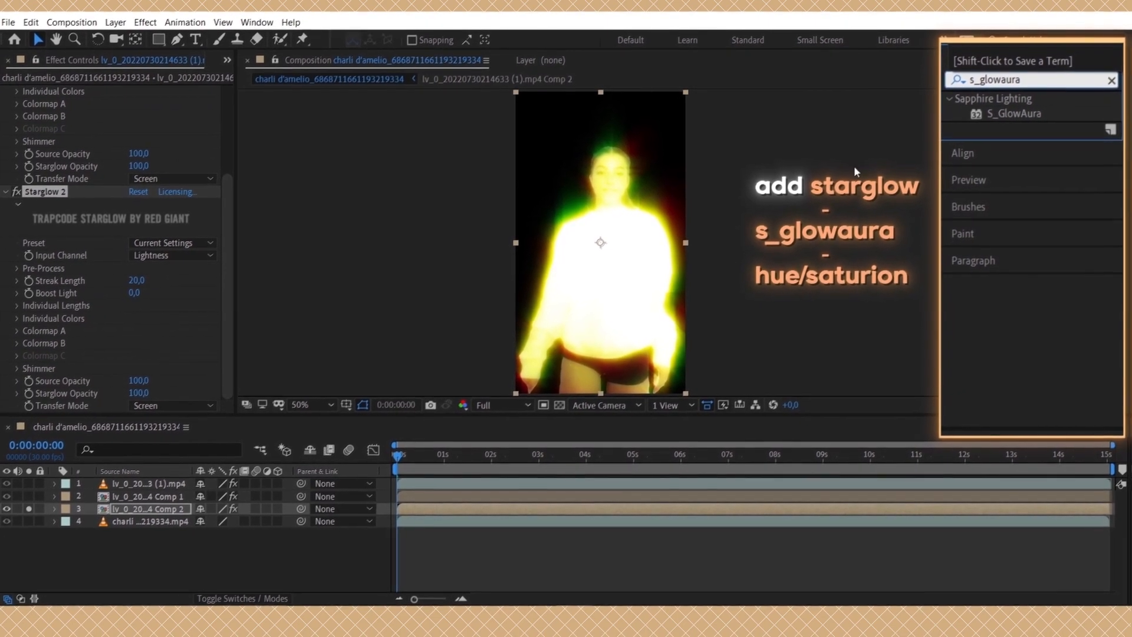
click(1016, 114)
double_click(1004, 115)
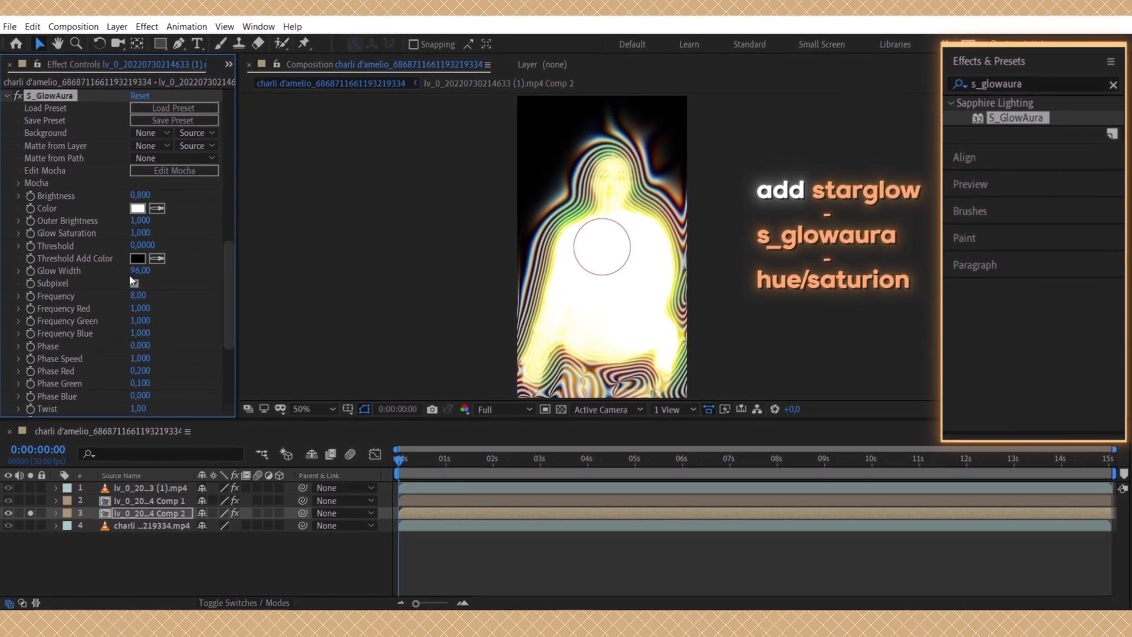
drag(135, 274, 92, 286)
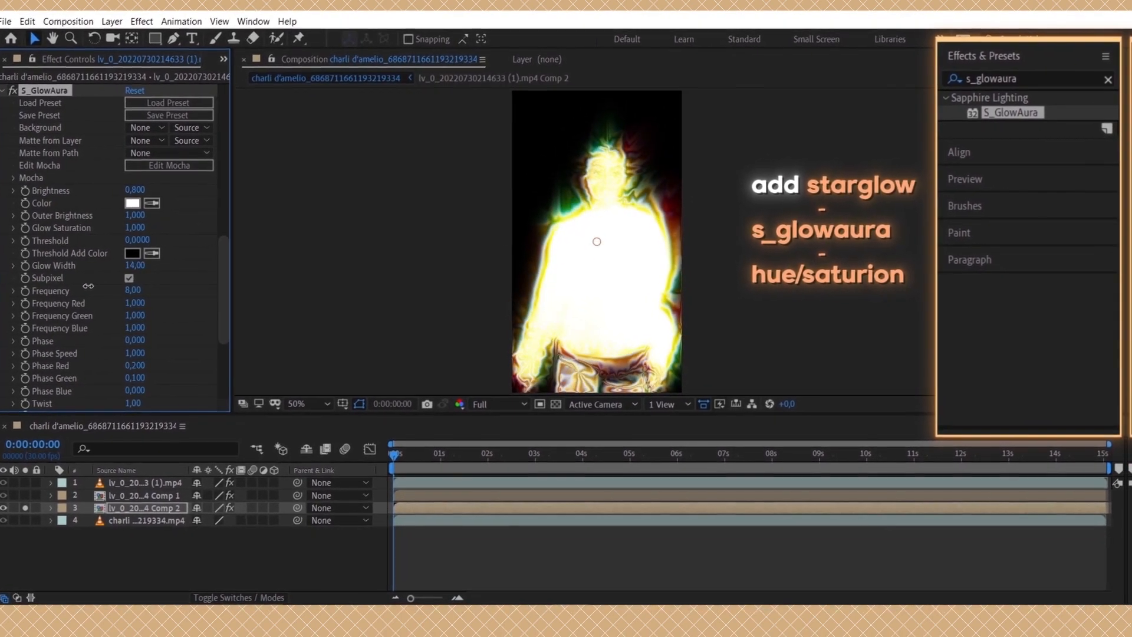
Add Hue/Saturation above S_GlowAura on the Comp 2 layer and fine-tune S_GlowAura's Glow Width to 18
scroll(47, 245, up, 3)
double_click(975, 84)
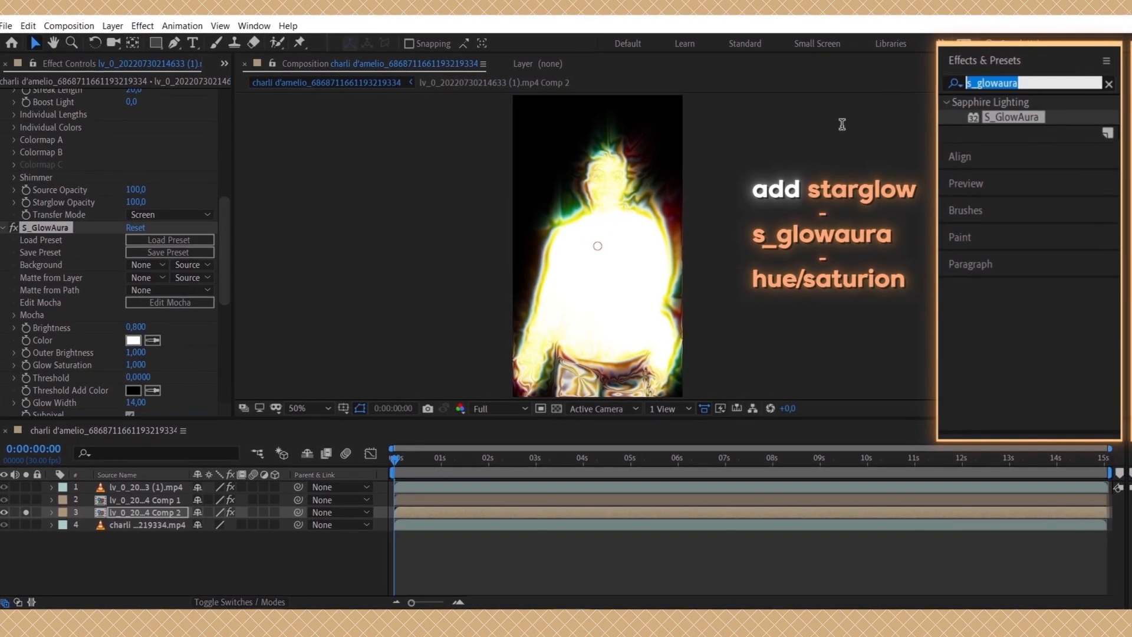
text(hue)
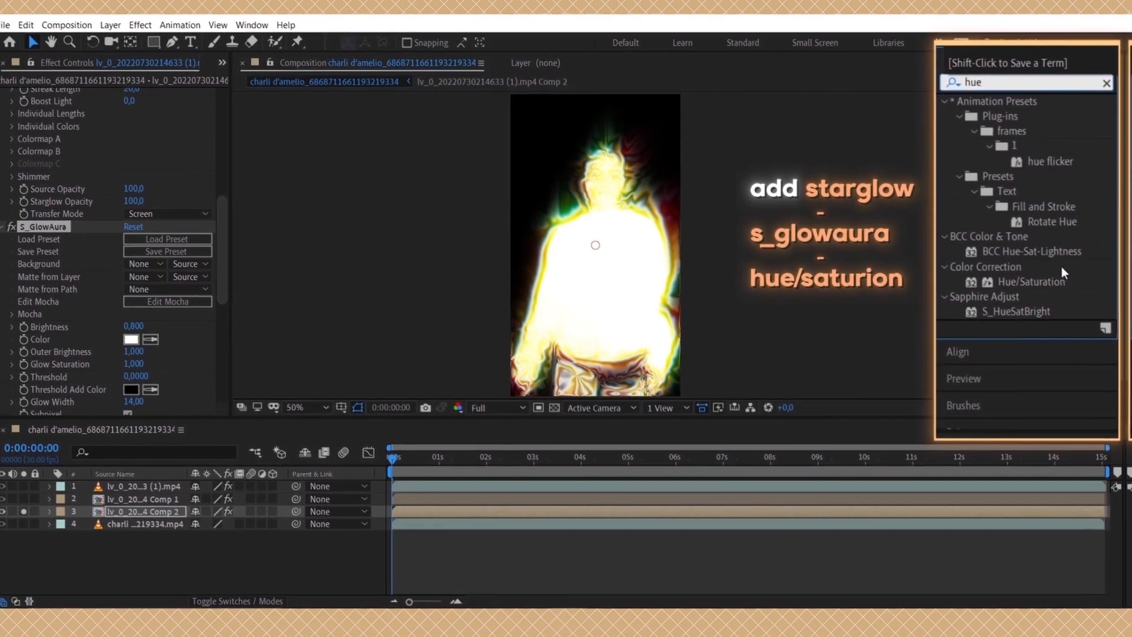
drag(1038, 279, 85, 217)
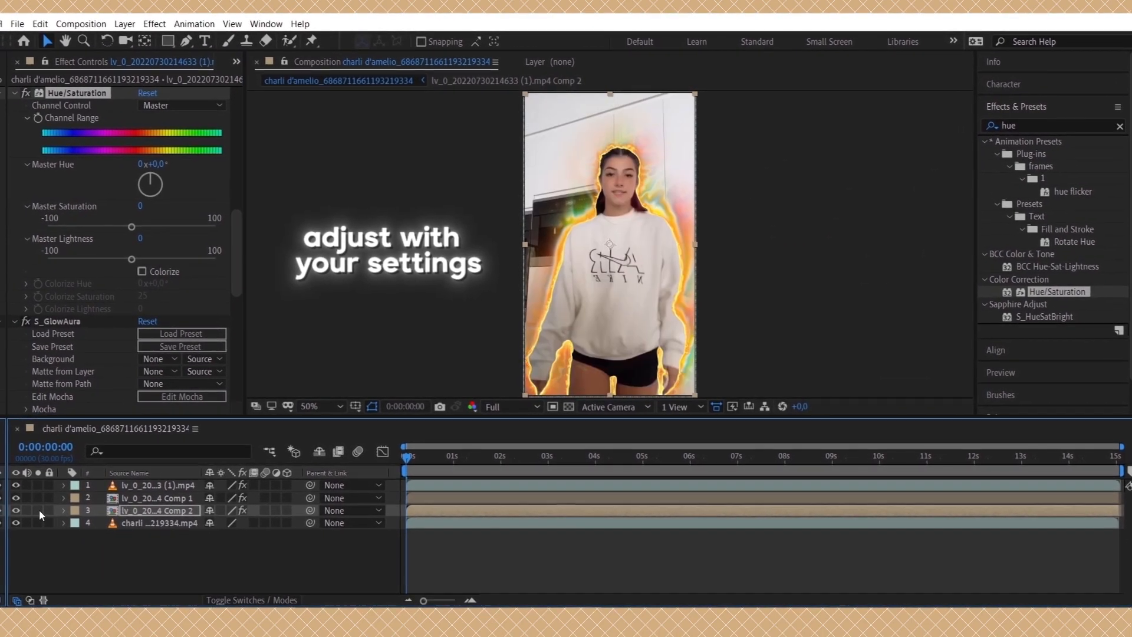
scroll(122, 271, down, 6)
mouse_move(151, 299)
mouse_down()
mouse_move(164, 300)
mouse_move(149, 301)
mouse_up()
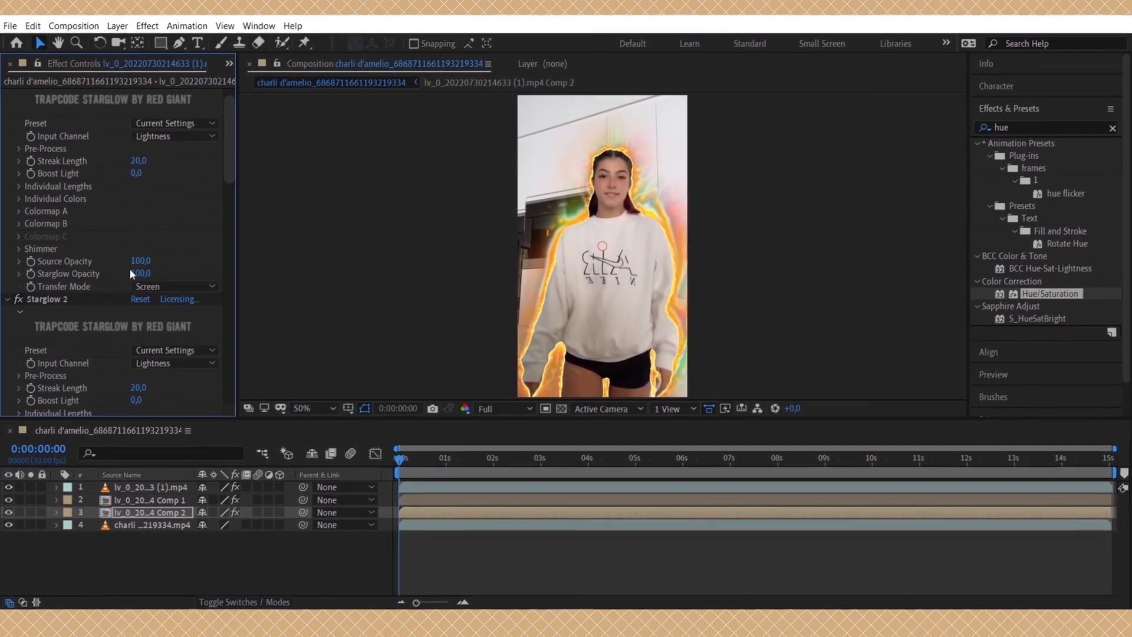
Set the Streak Length to 25 on both Starglow effects of the Comp 2 layer
scroll(129, 289, up, 3)
click(20, 171)
click(136, 254)
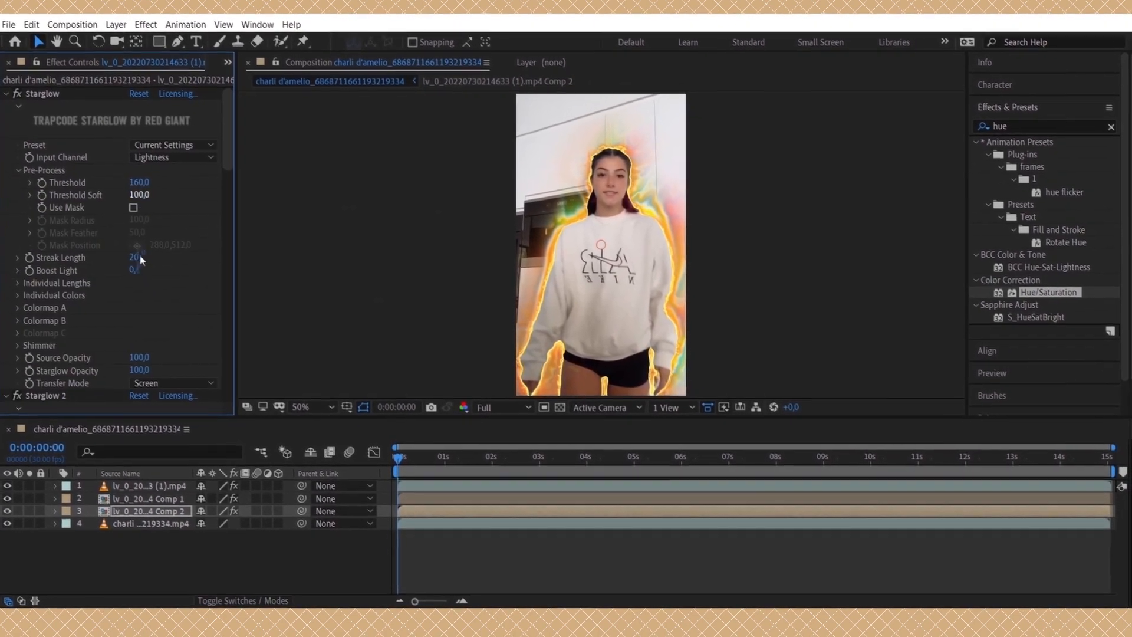
text(25)
key(Return)
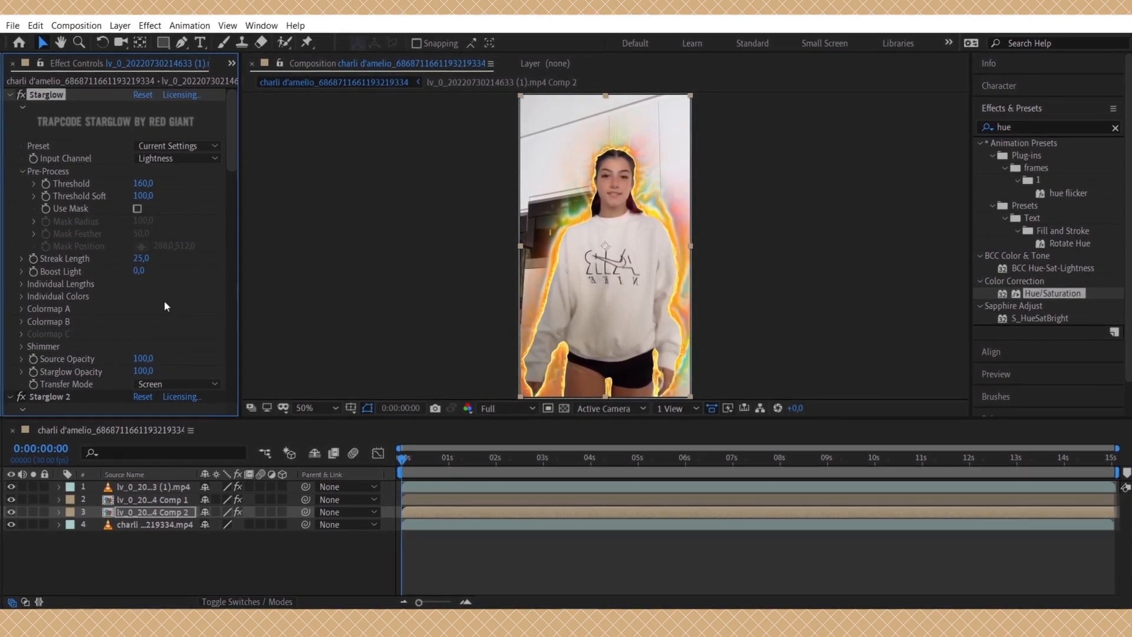
scroll(163, 302, down, 4)
click(142, 353)
text(25)
key(Return)
Lower the Pre-Process Threshold of the first Starglow to 149 and reduce that of Starglow 2
scroll(157, 372, up, 4)
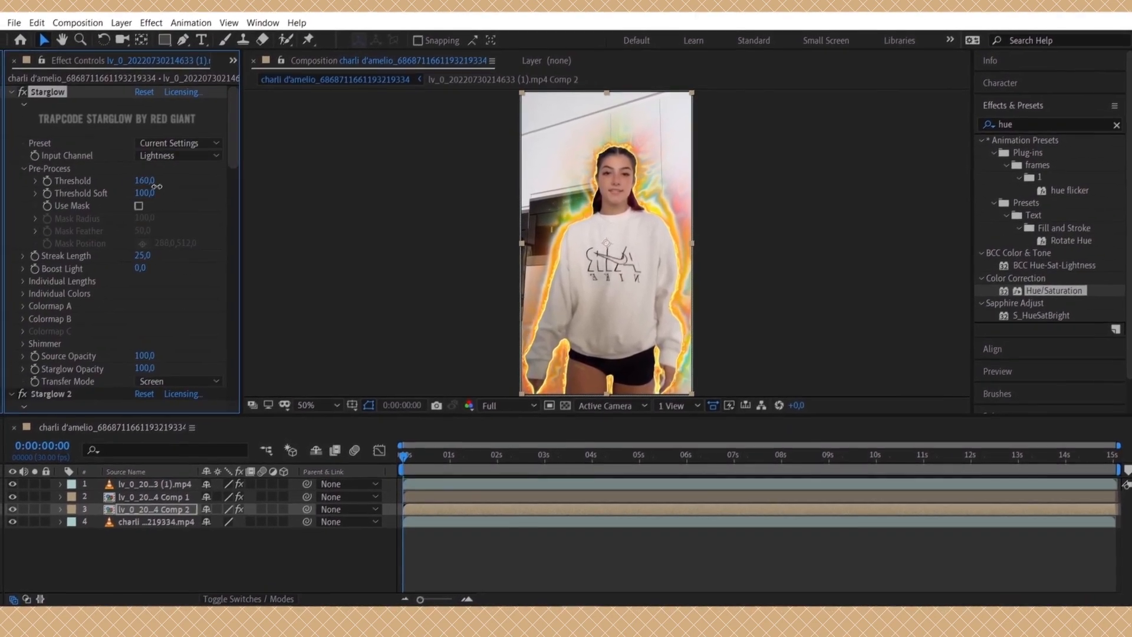
drag(151, 183, 145, 184)
click(32, 510)
click(32, 511)
scroll(147, 274, down, 4)
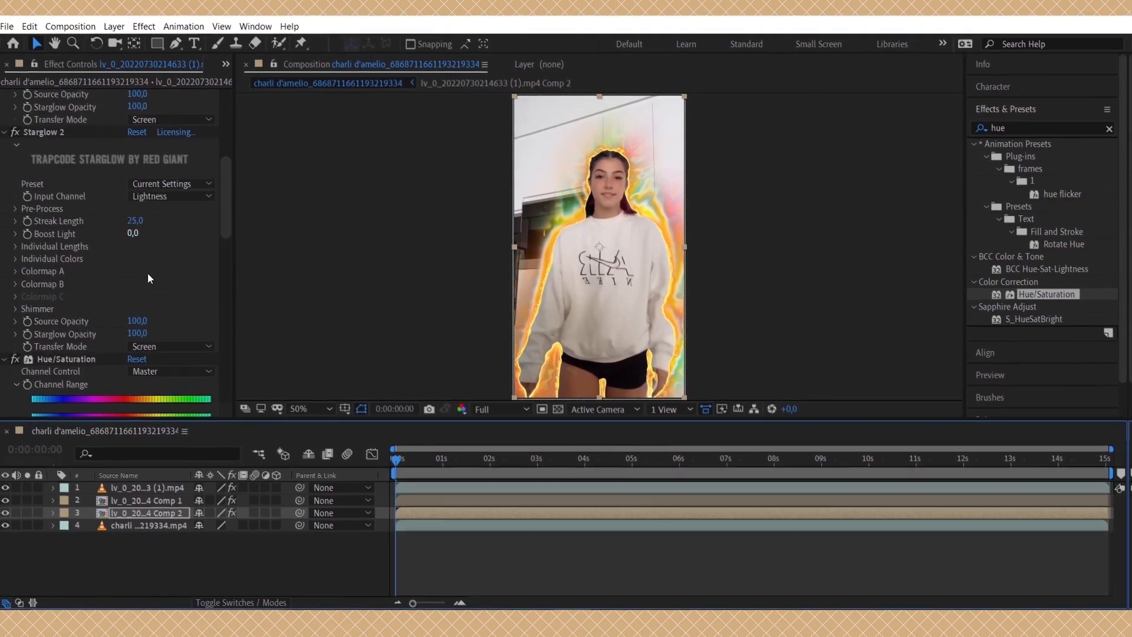
mouse_move(135, 289)
mouse_down()
mouse_move(150, 287)
mouse_move(126, 298)
mouse_up()
Move to about 0:00:01:09 and lower the first Starglow's Threshold to 138
scroll(168, 302, up, 5)
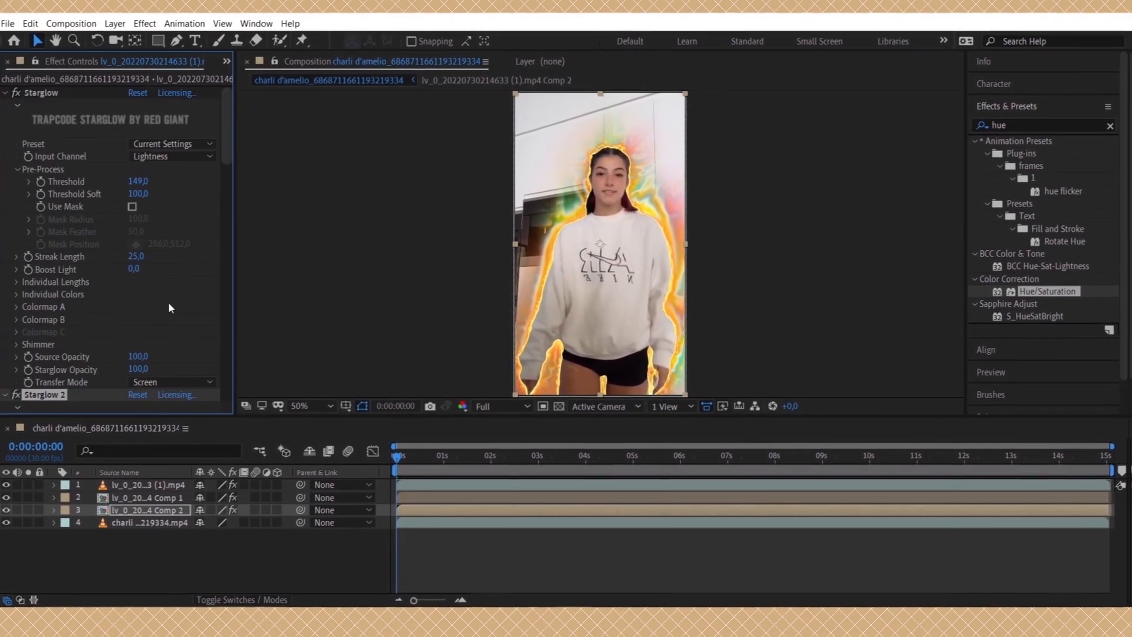
click(466, 457)
click(136, 183)
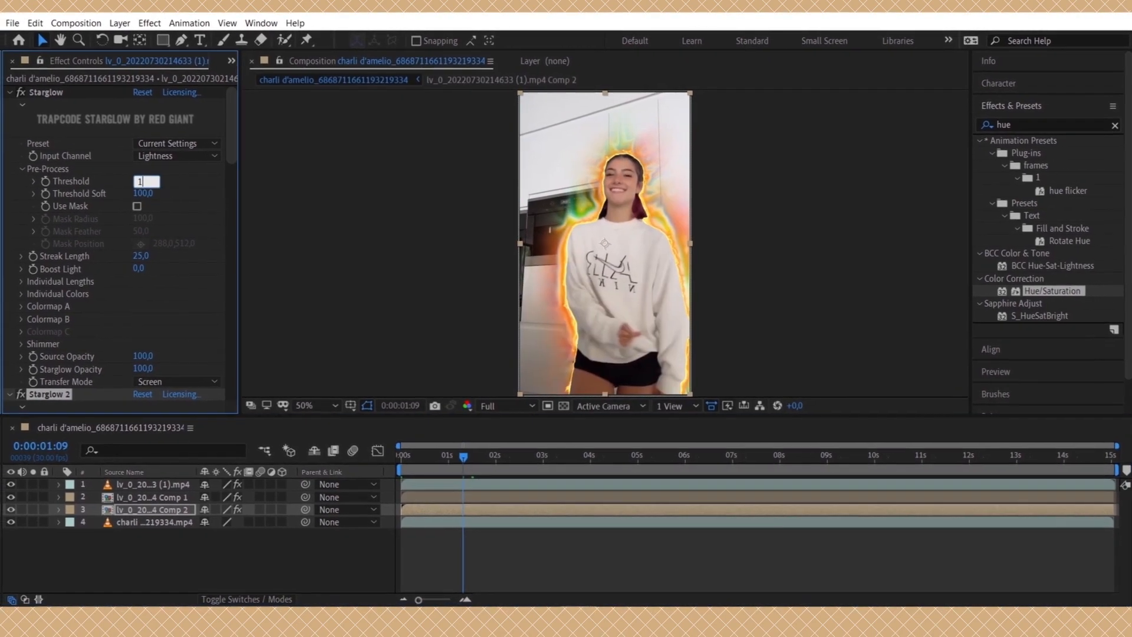
drag(135, 184, 136, 192)
Set the Master Hue to -5° in the Comp 2 layer's Hue/Saturation effect
scroll(153, 333, down, 15)
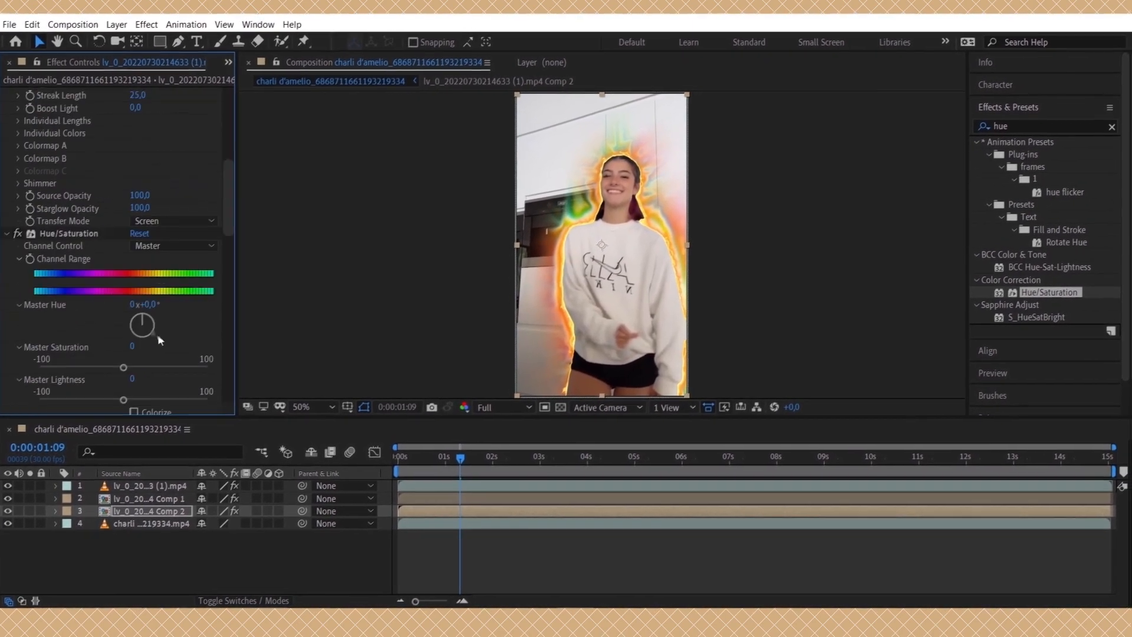
scroll(139, 286, down, 10)
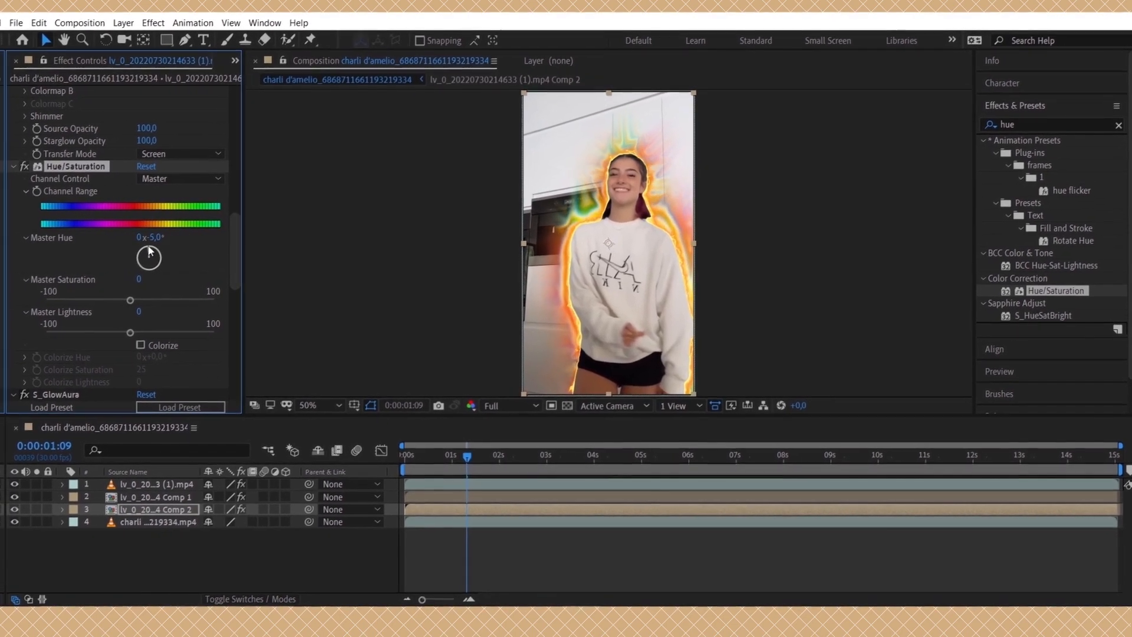
click(9, 168)
Return to the start of the timeline and collapse the settings of all effects on the Comp 2 layer
drag(465, 461, 376, 472)
scroll(69, 161, up, 15)
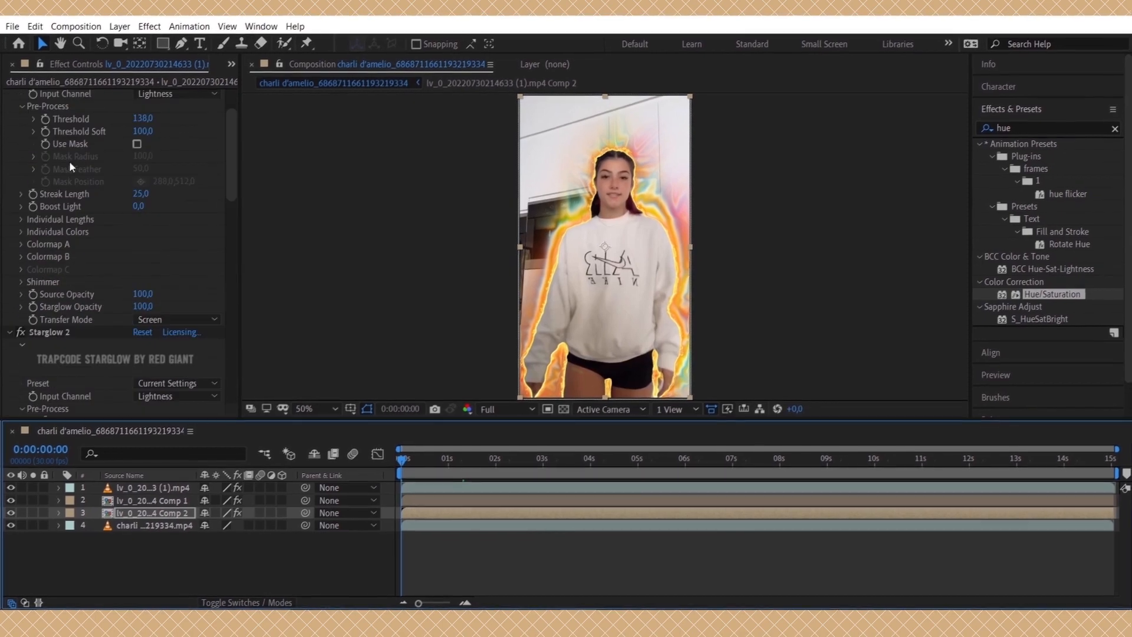
click(4, 93)
click(5, 105)
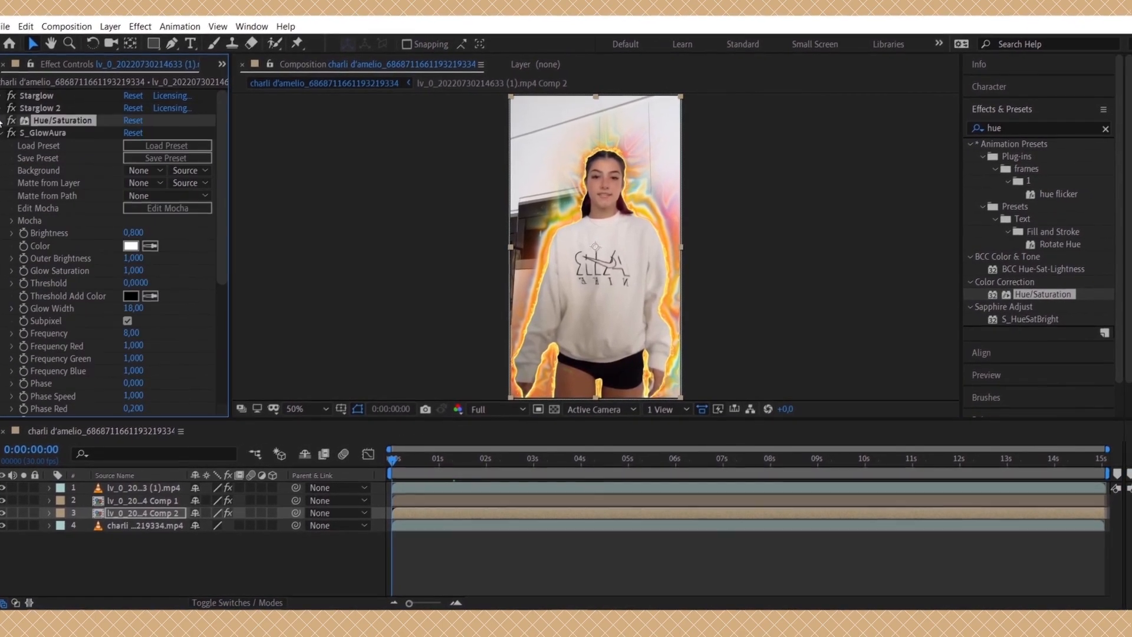
click(5, 129)
Change the Glow Color of Saber on the Comp 1 layer to a yellow-orange, about FFC600, and reselect Comp 2
click(412, 499)
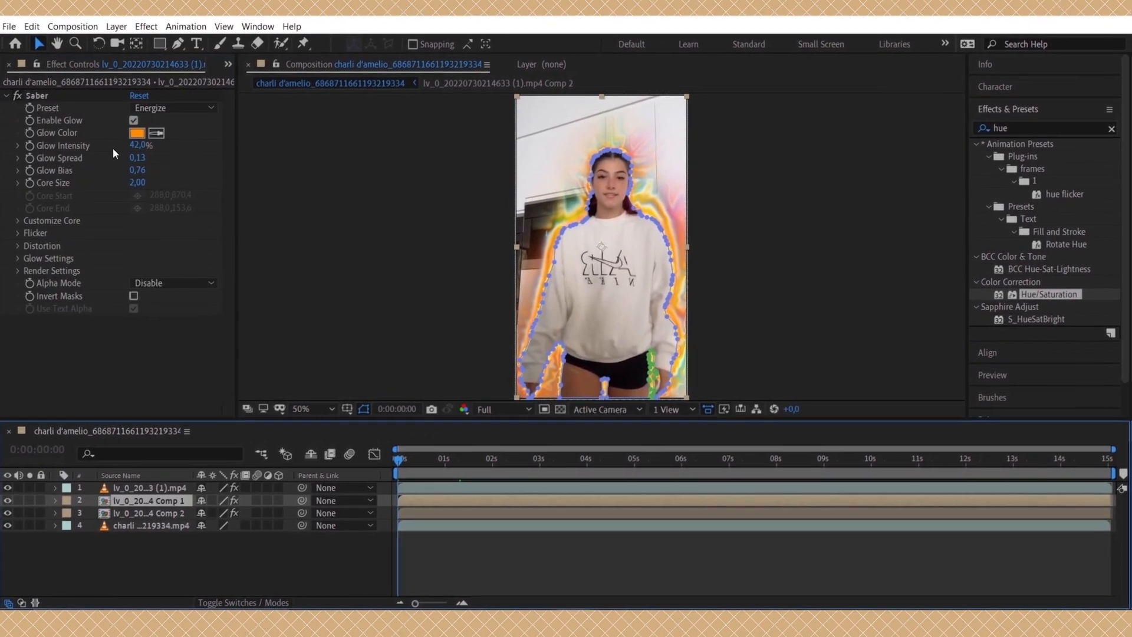
click(141, 131)
drag(238, 388, 238, 381)
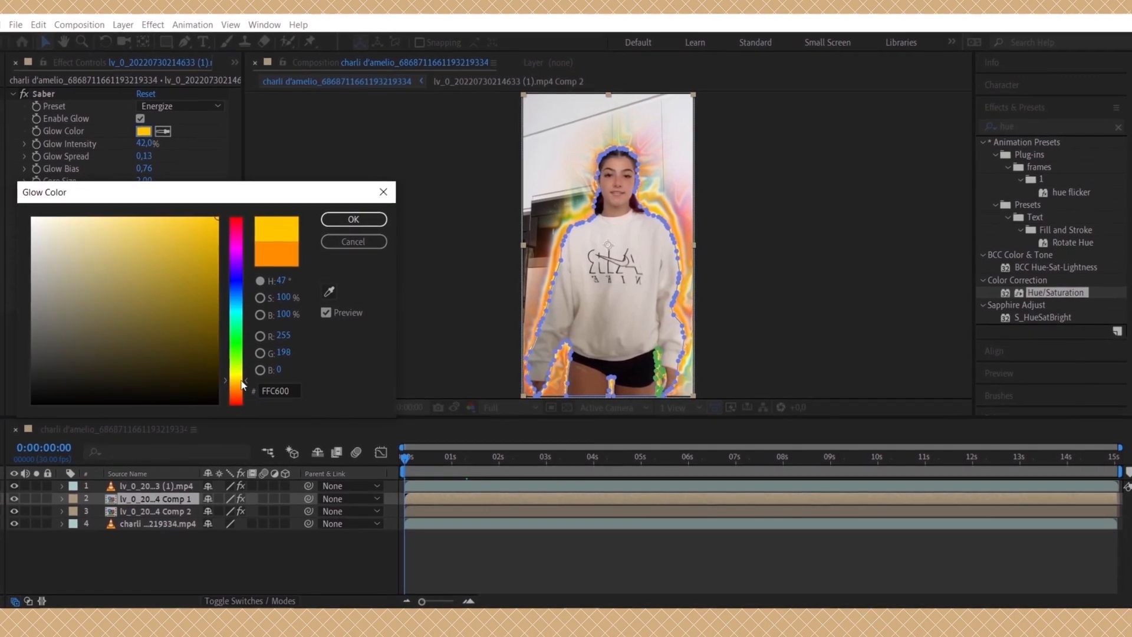
click(350, 219)
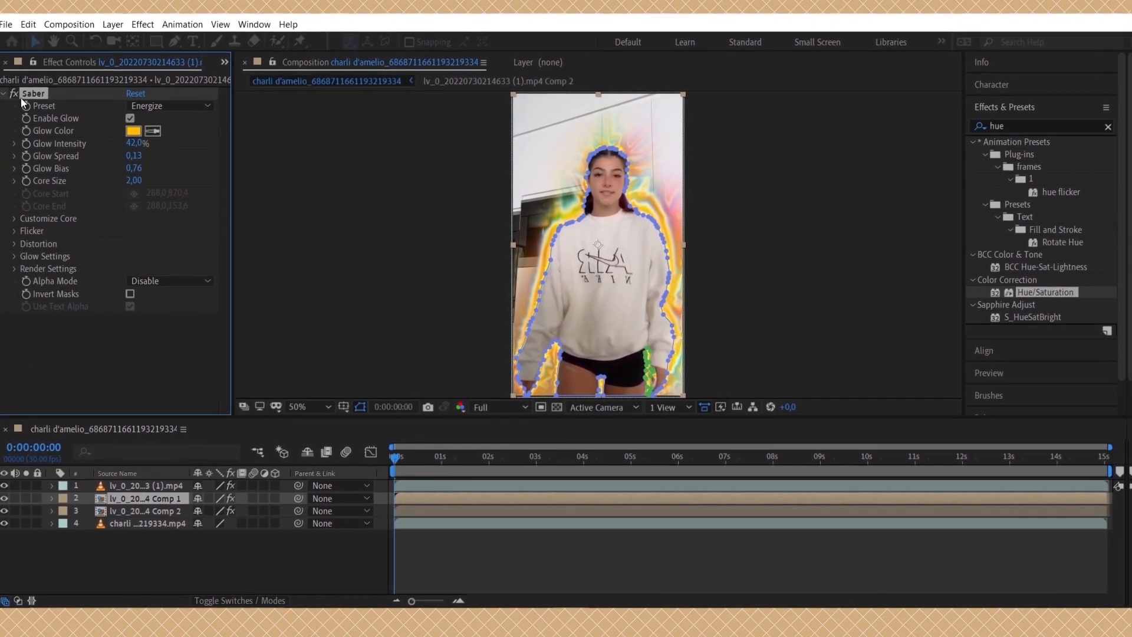
click(504, 511)
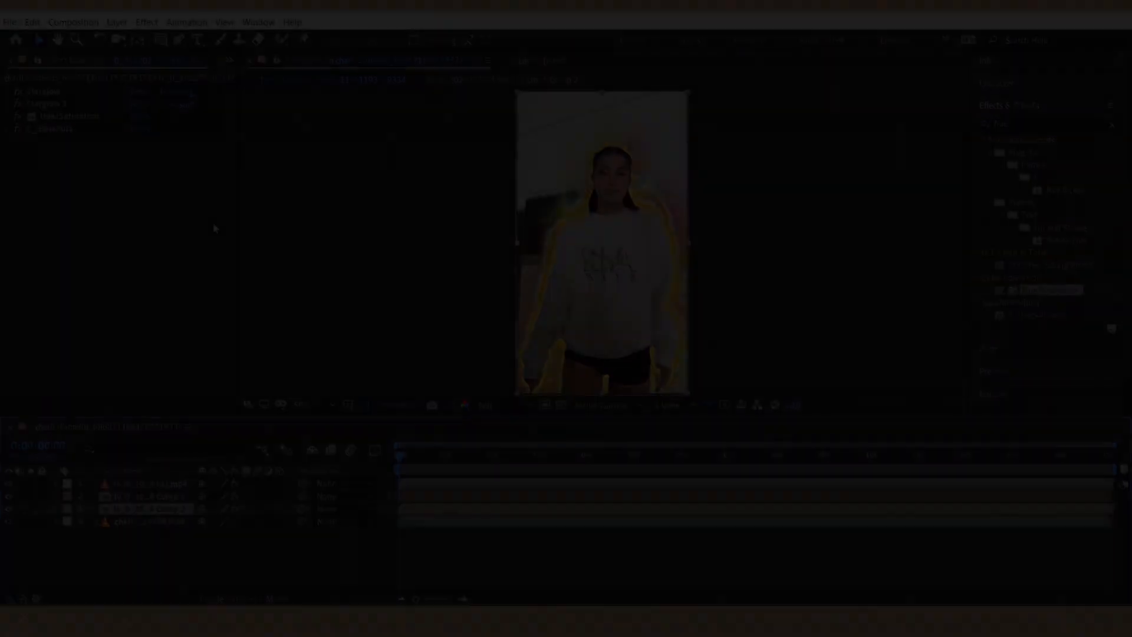